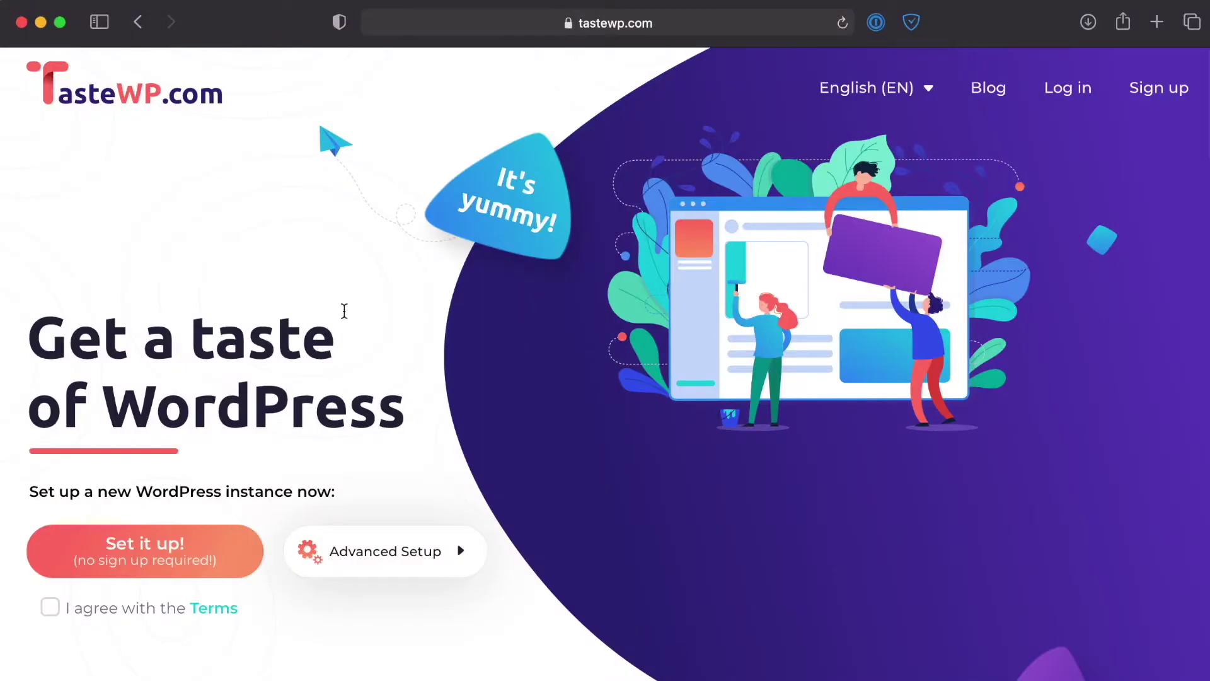
scroll(628, 318, down, 2)
scroll(629, 318, up, 2)
scroll(584, 315, down, 1)
scroll(592, 315, down, 10)
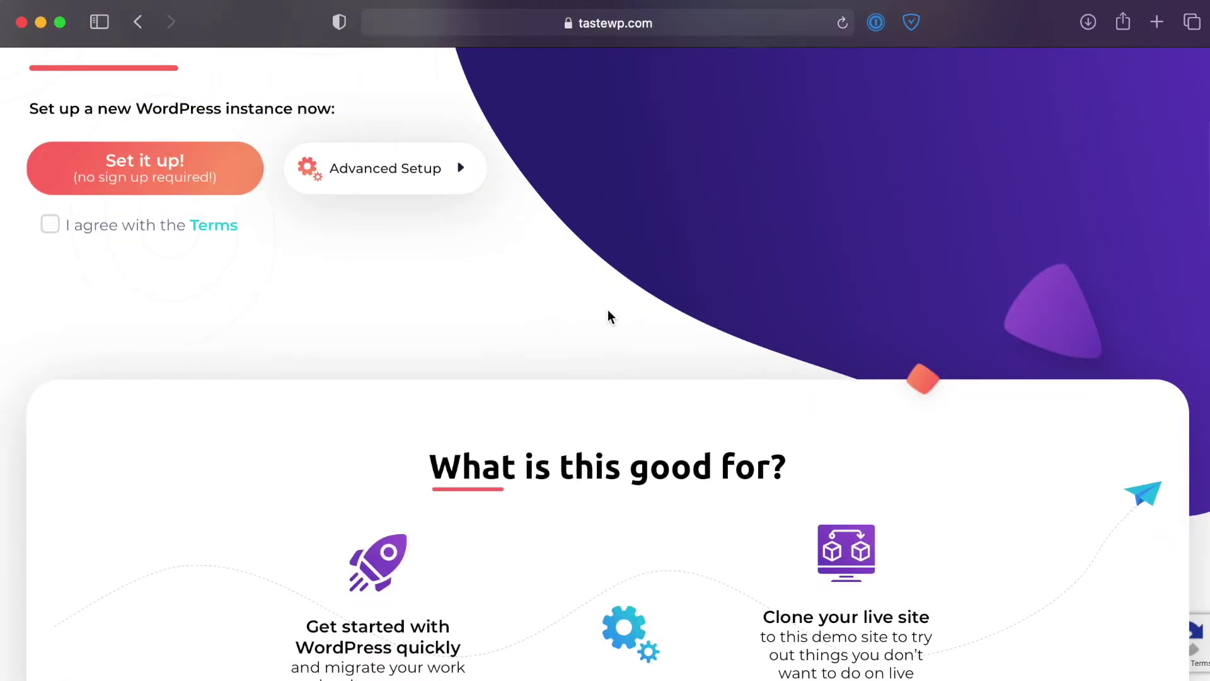
scroll(750, 466, down, 12)
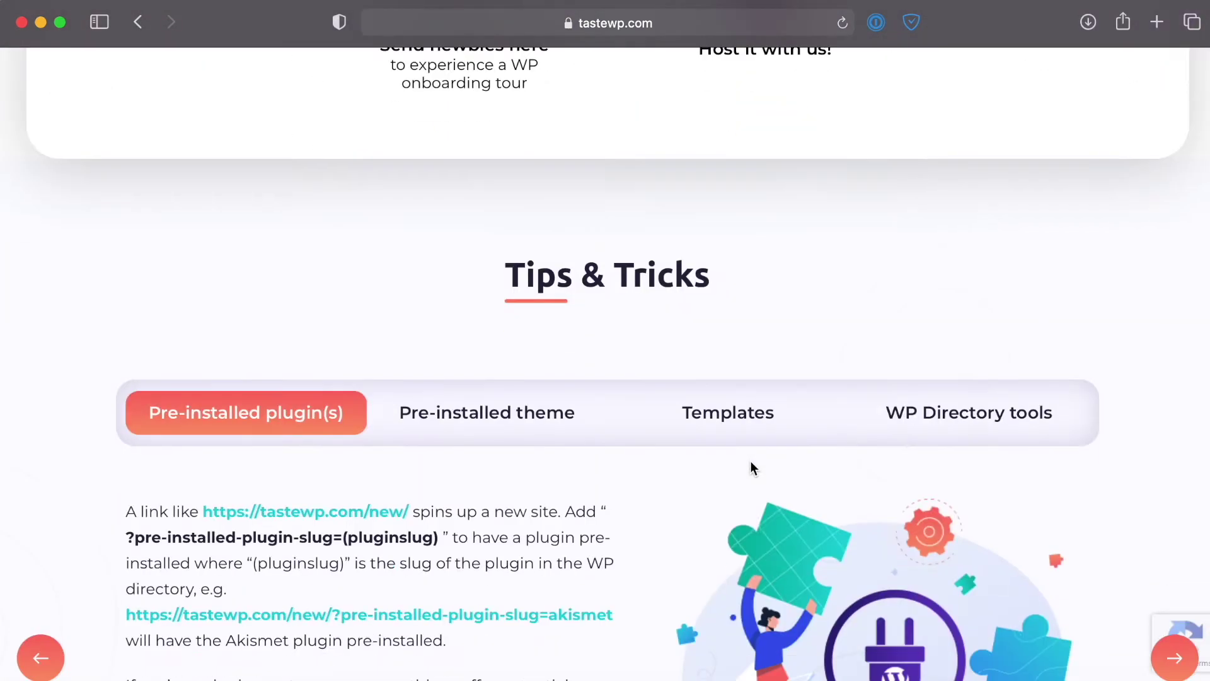
scroll(731, 415, down, 15)
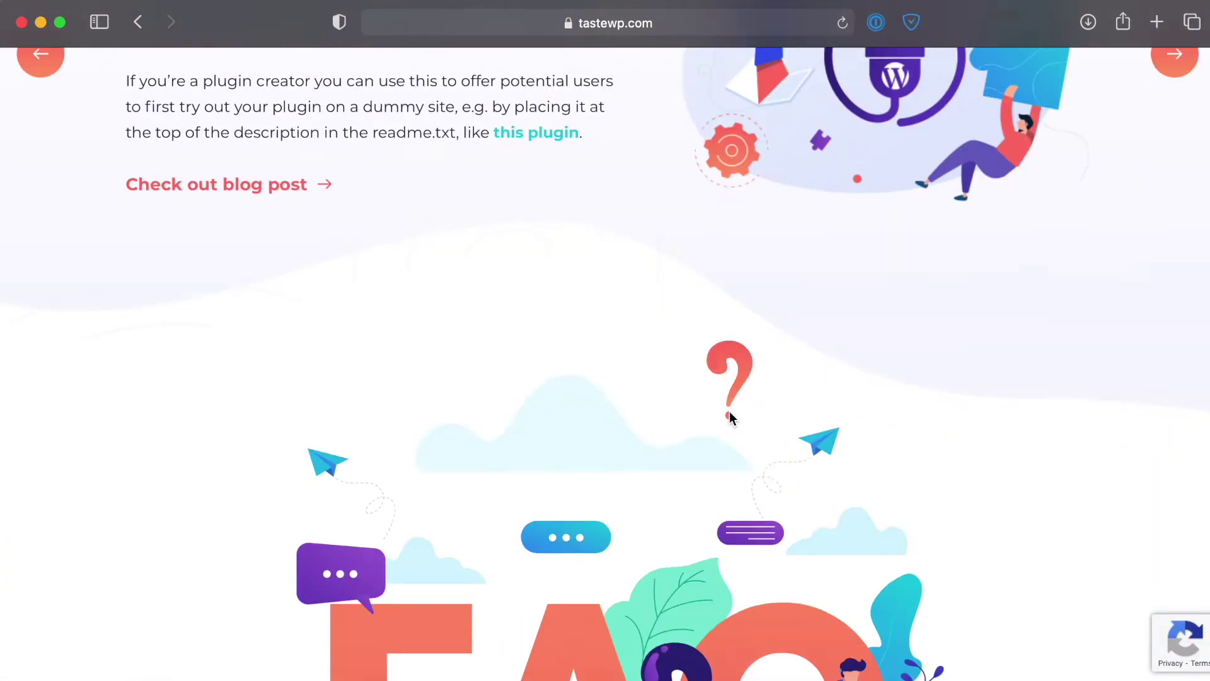
scroll(731, 418, up, 8)
scroll(731, 418, up, 20)
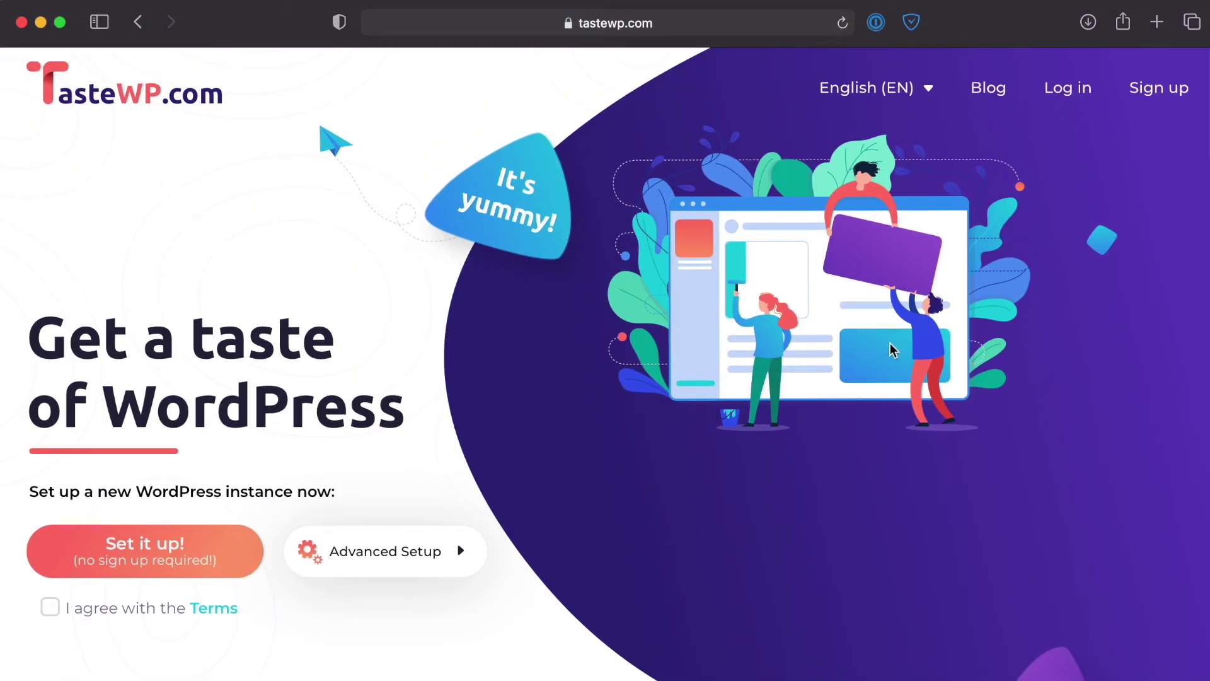
scroll(214, 599, down, 2)
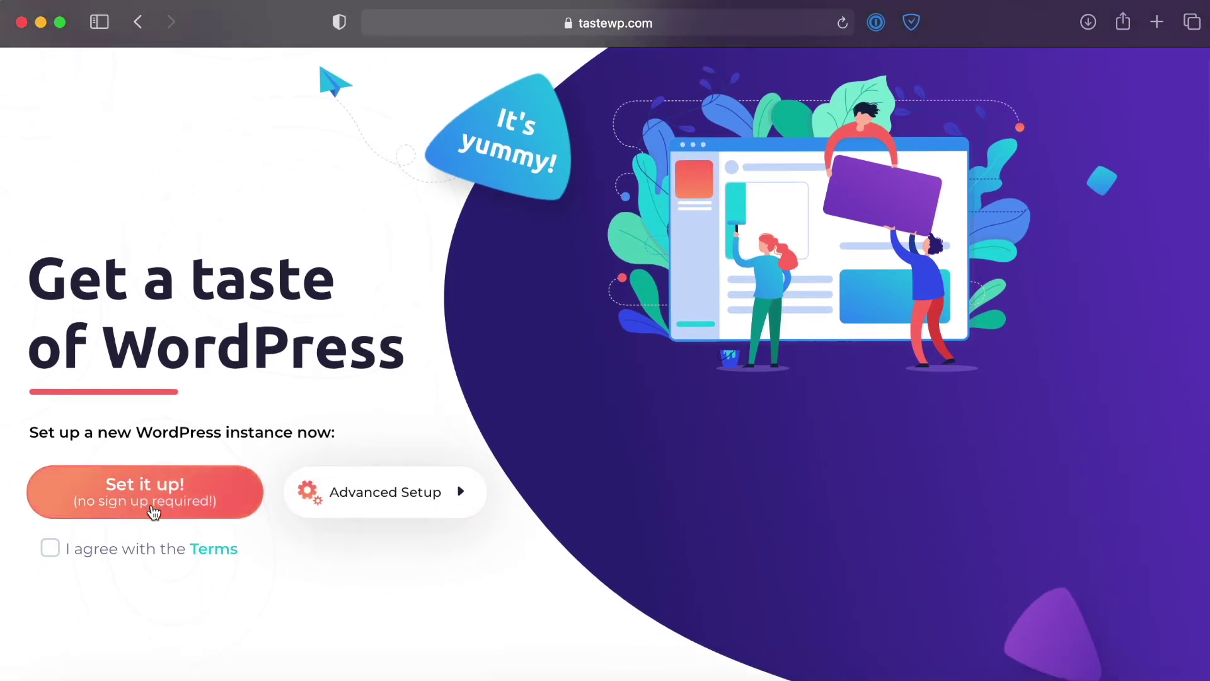
click(392, 504)
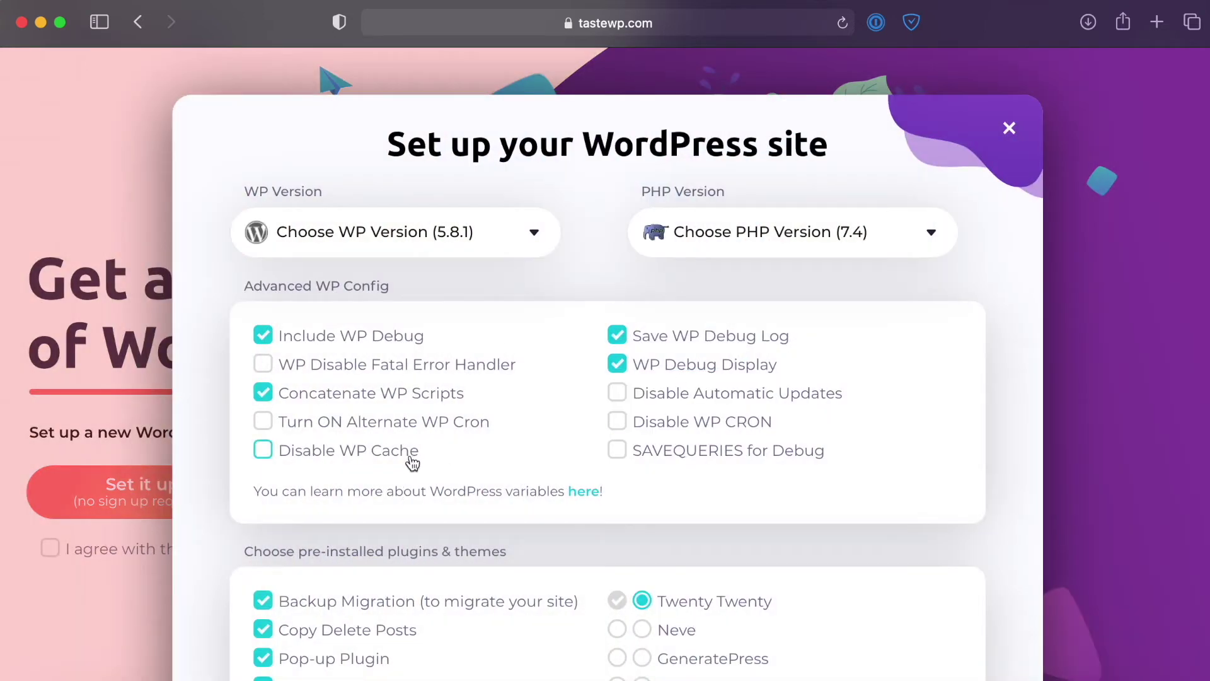
scroll(667, 437, down, 3)
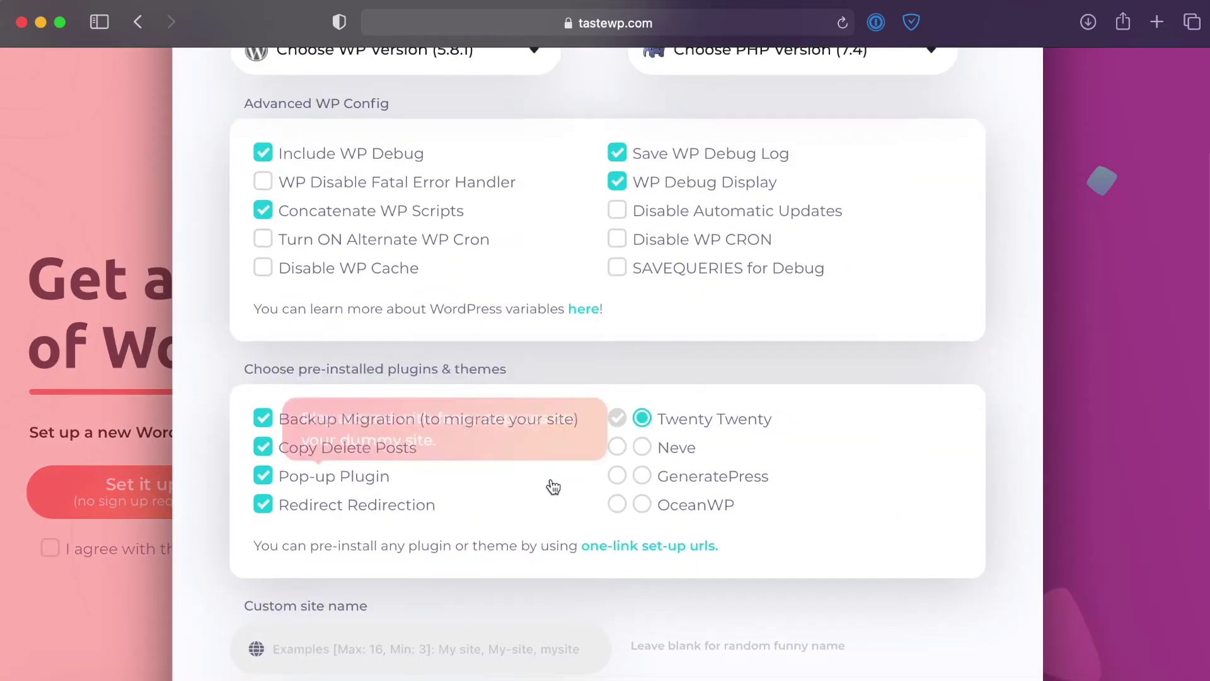
scroll(552, 484, down, 2)
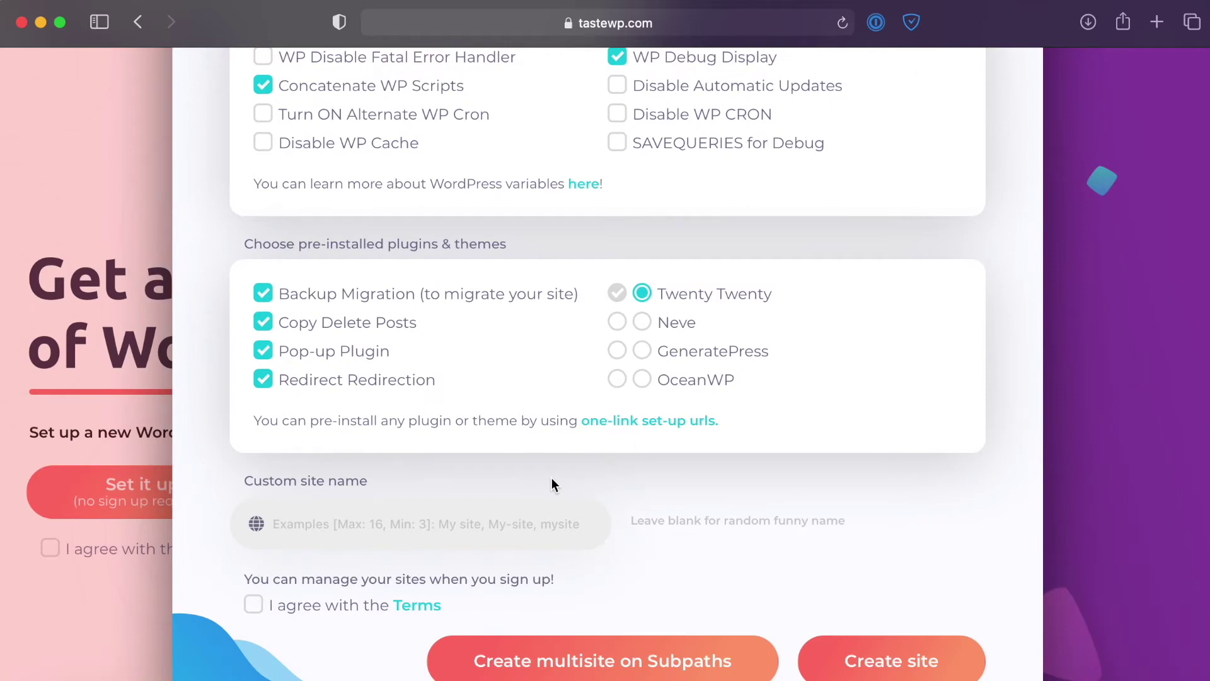
scroll(550, 479, up, 5)
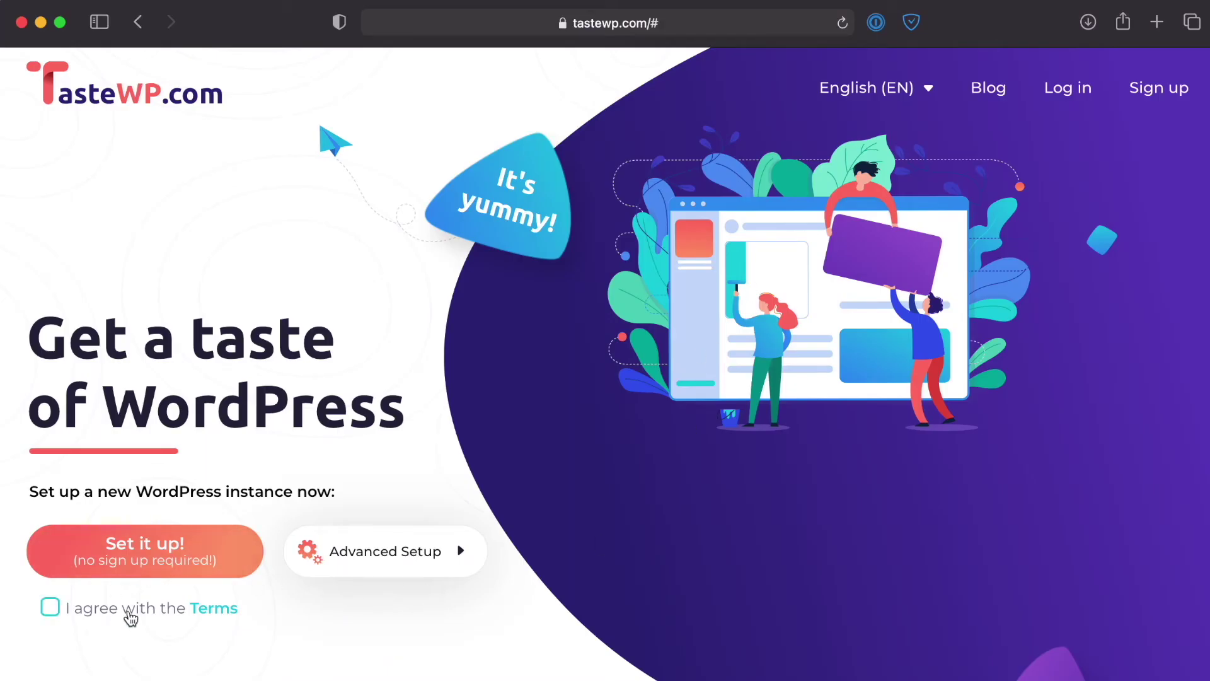
Accept the TasteWP terms and create the new Unused Deer test WordPress site
click(144, 616)
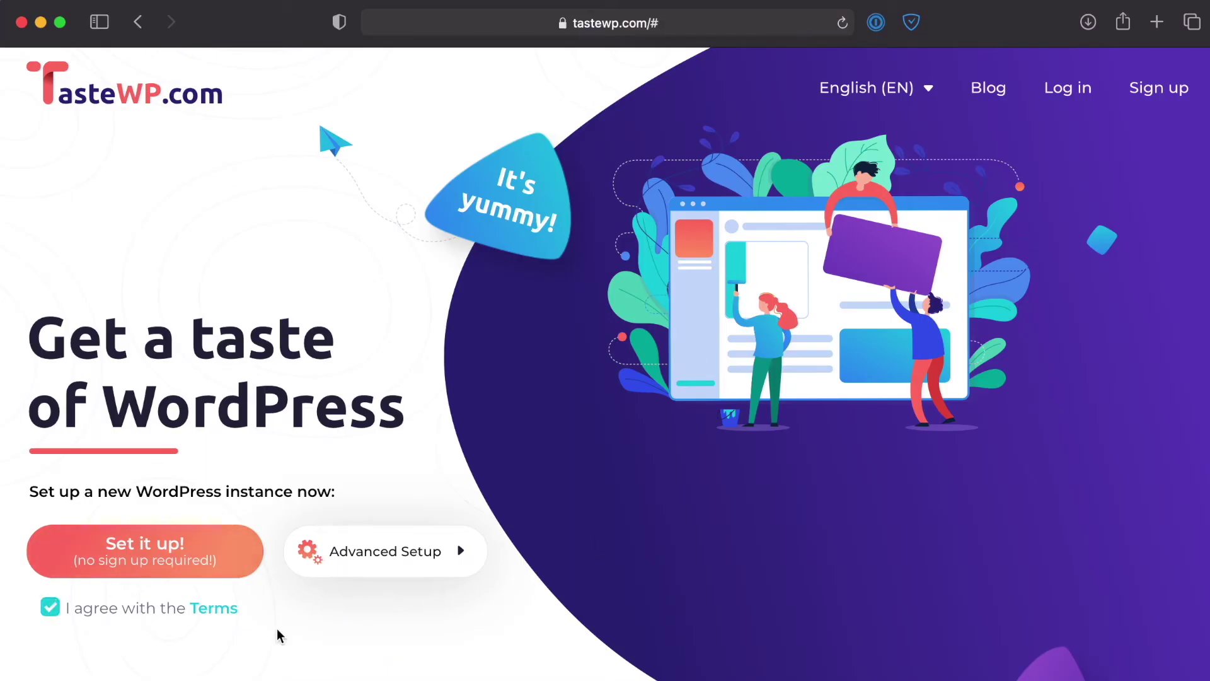
click(225, 552)
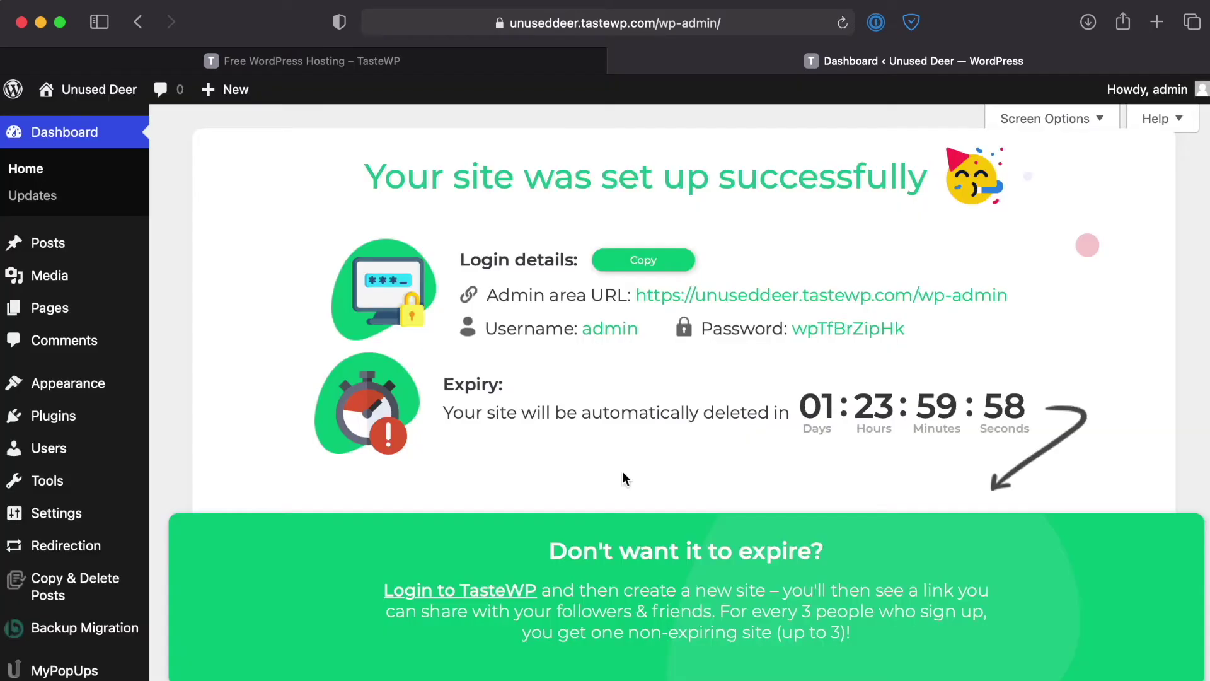
Bring up the Installed Plugins list and look over the preinstalled plugins
scroll(622, 469, down, 3)
scroll(621, 467, up, 2)
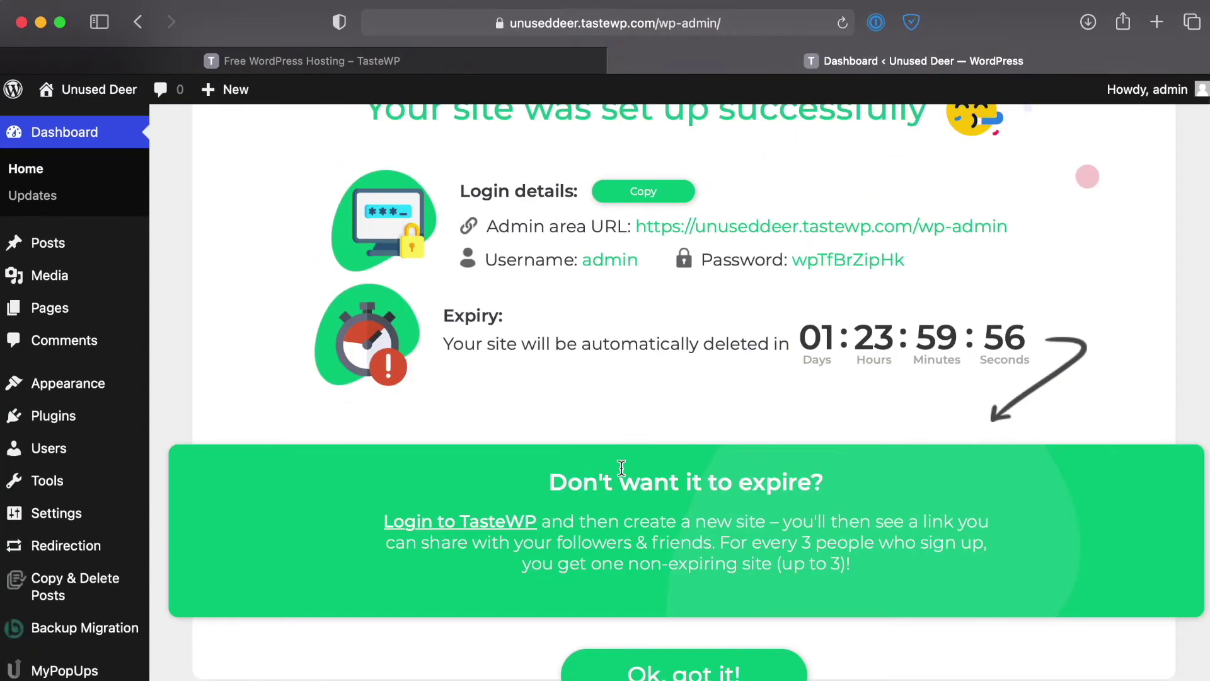
scroll(622, 467, down, 2)
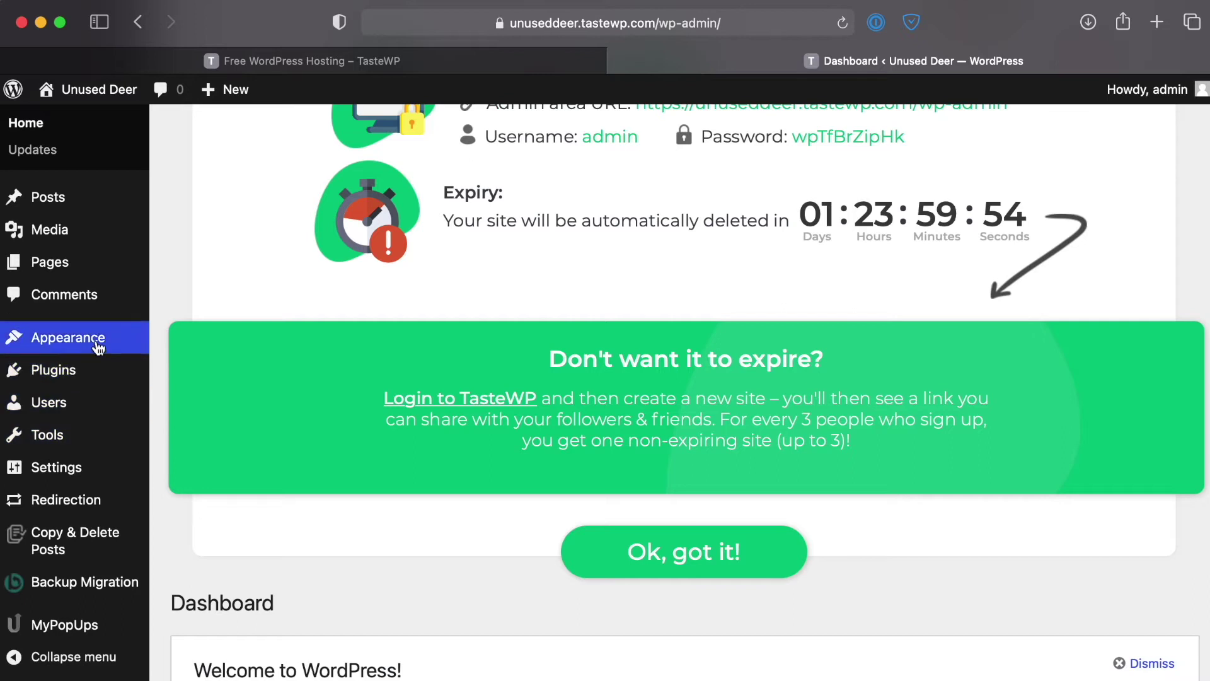
mouse_move(113, 446)
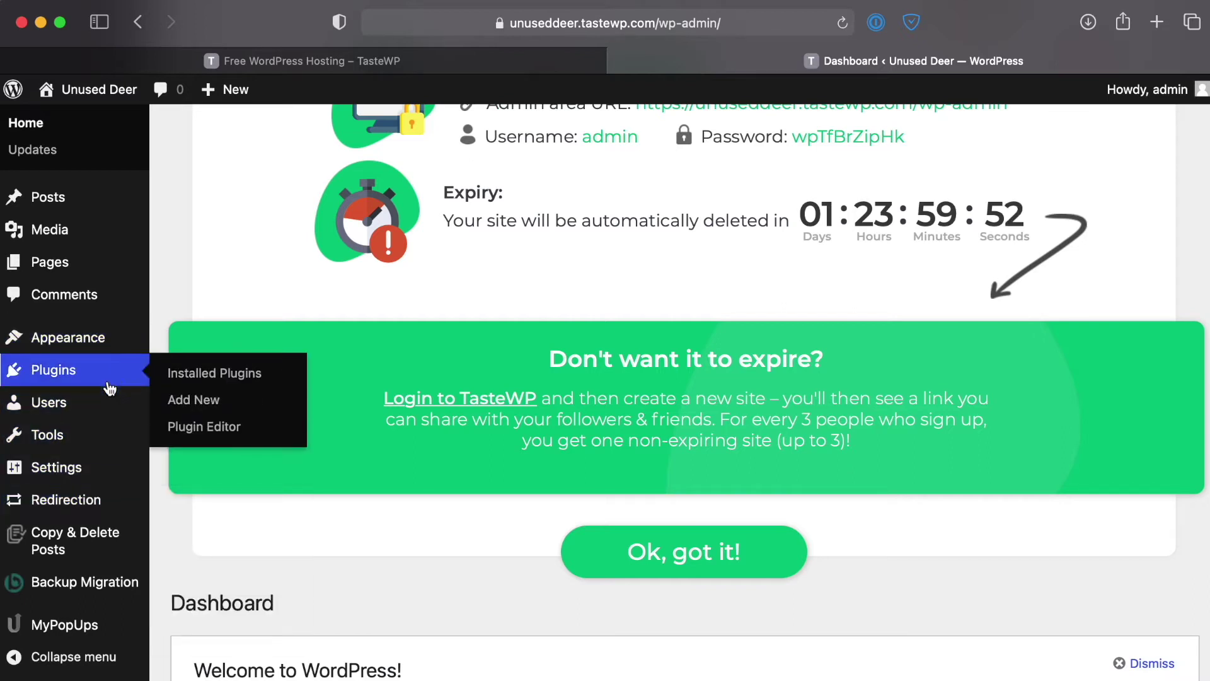
click(108, 381)
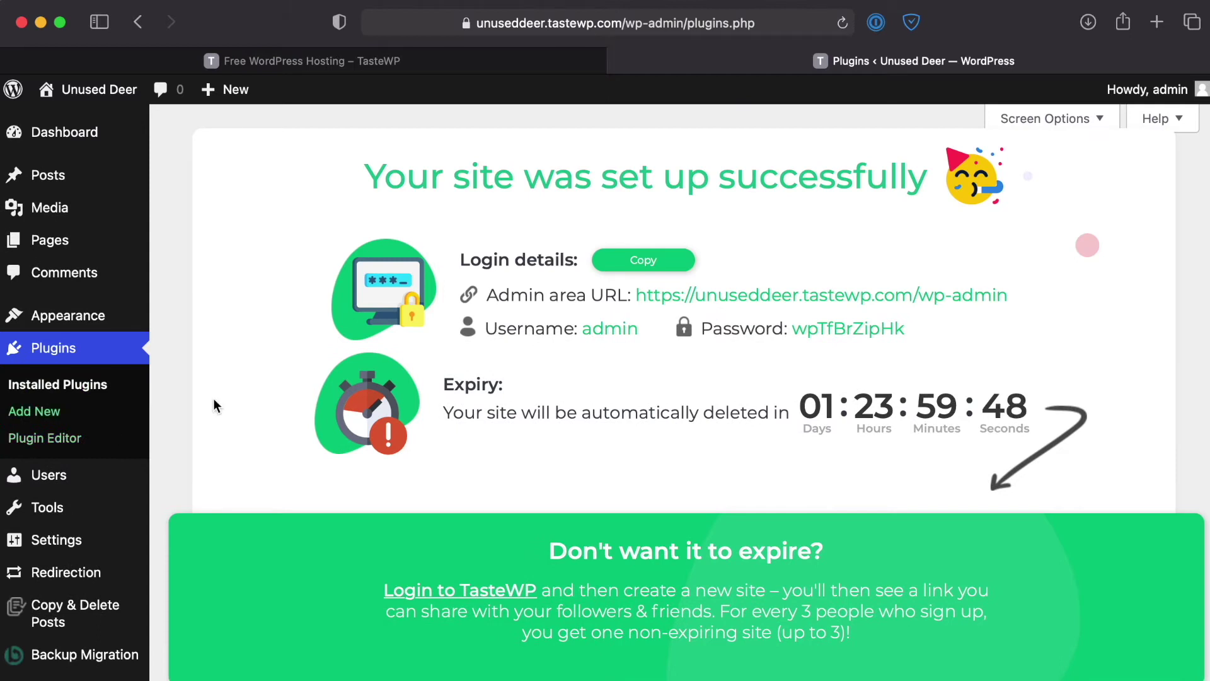
scroll(221, 475, down, 4)
scroll(222, 476, down, 2)
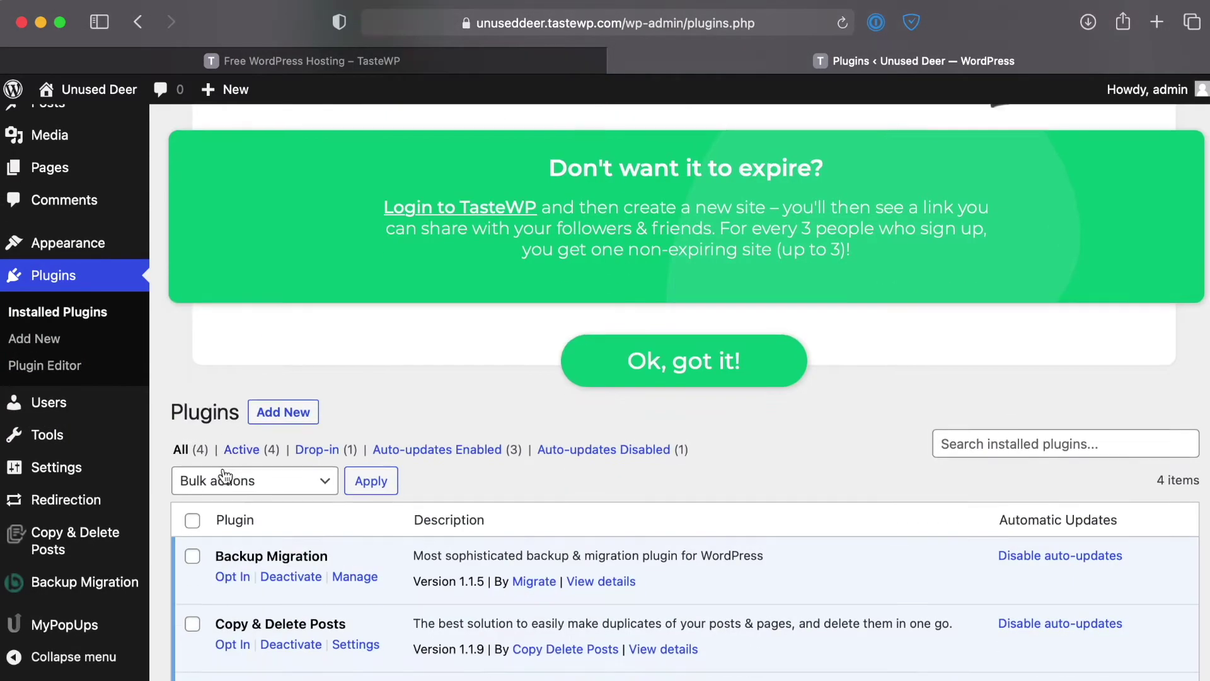
scroll(225, 476, down, 3)
scroll(516, 385, up, 5)
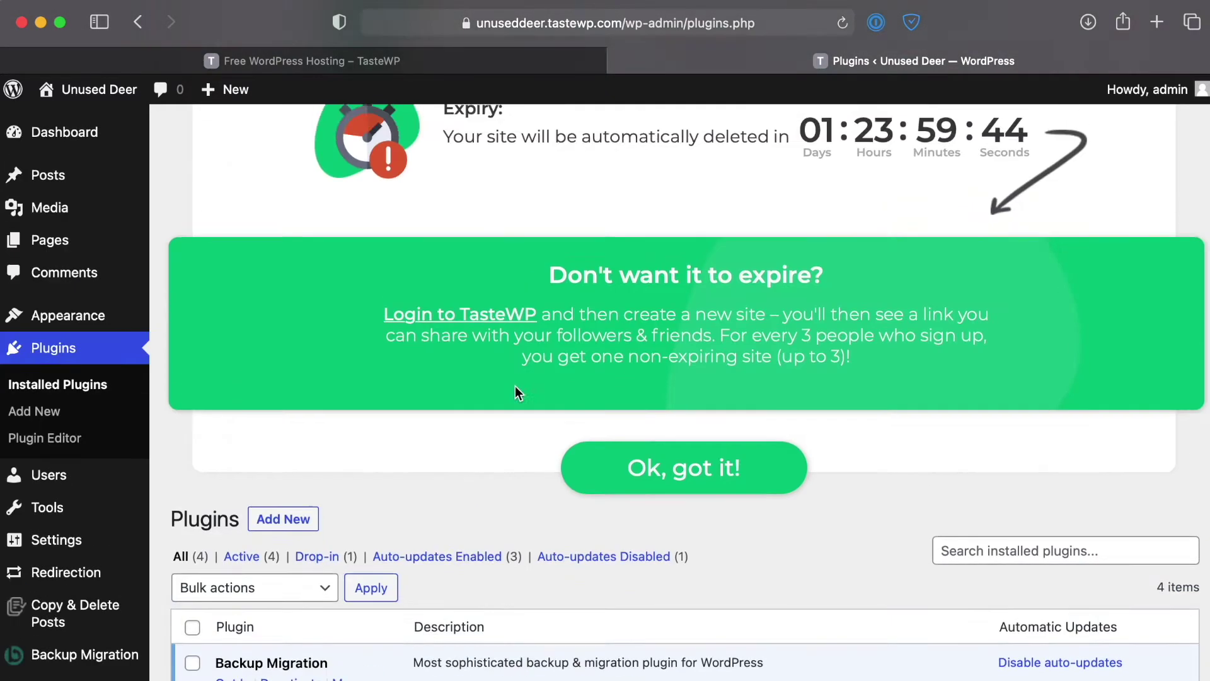
scroll(507, 391, down, 5)
drag(240, 318, 340, 316)
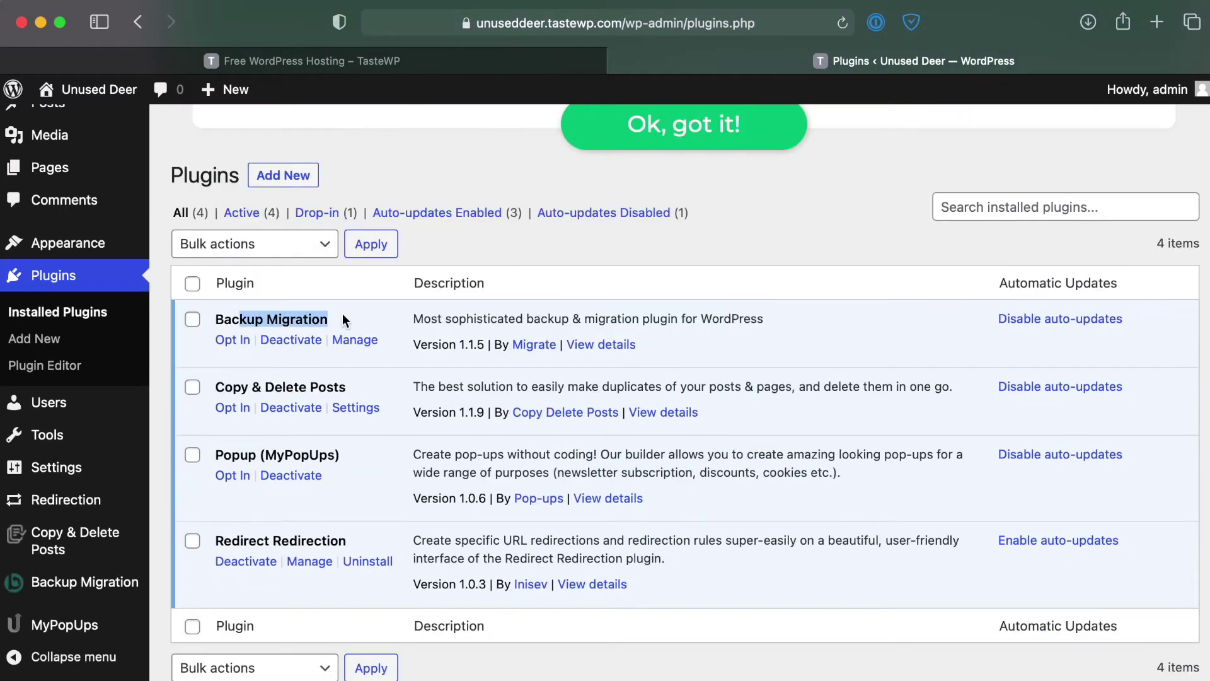
click(342, 315)
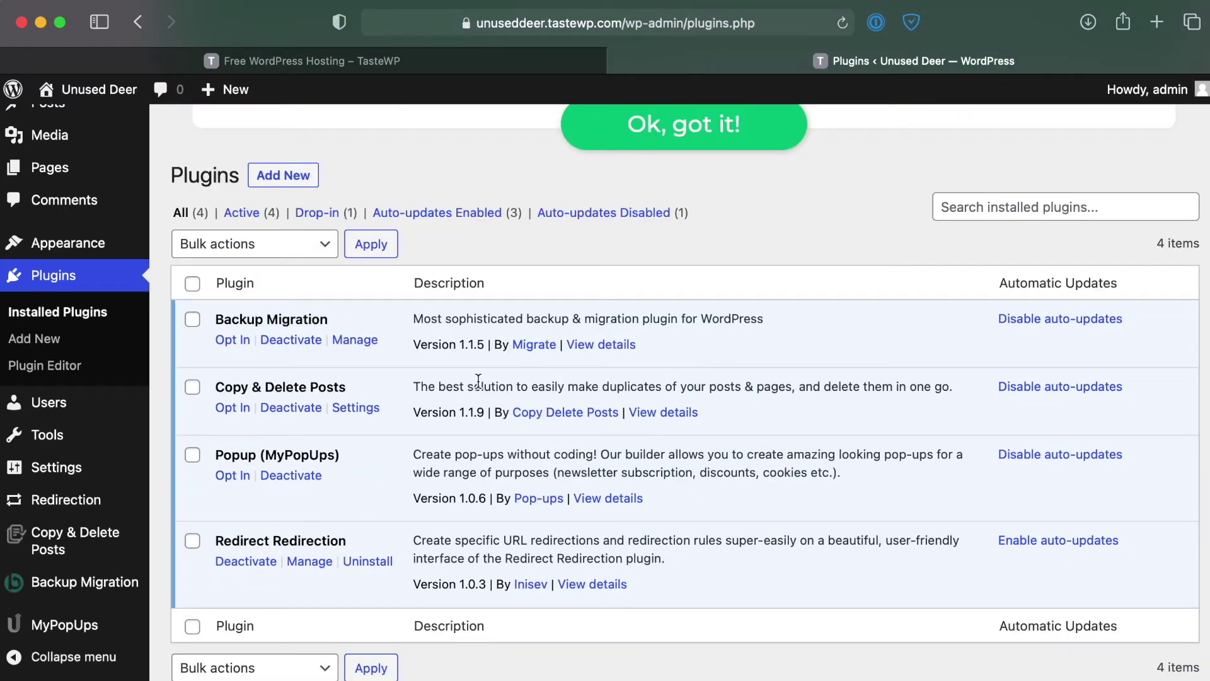
Deactivate Backup Migration, Copy & Delete Posts, Popup (MyPopUps) and Redirect Redirection
scroll(324, 387, up, 5)
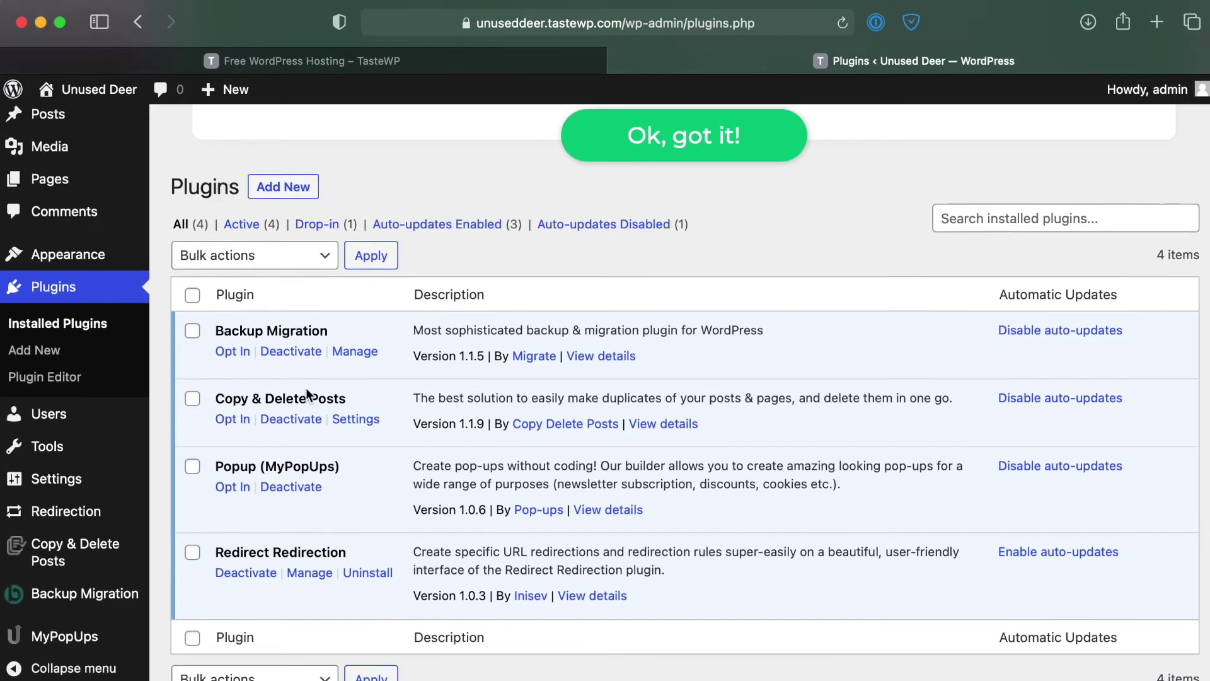
scroll(308, 389, down, 1)
scroll(309, 397, down, 2)
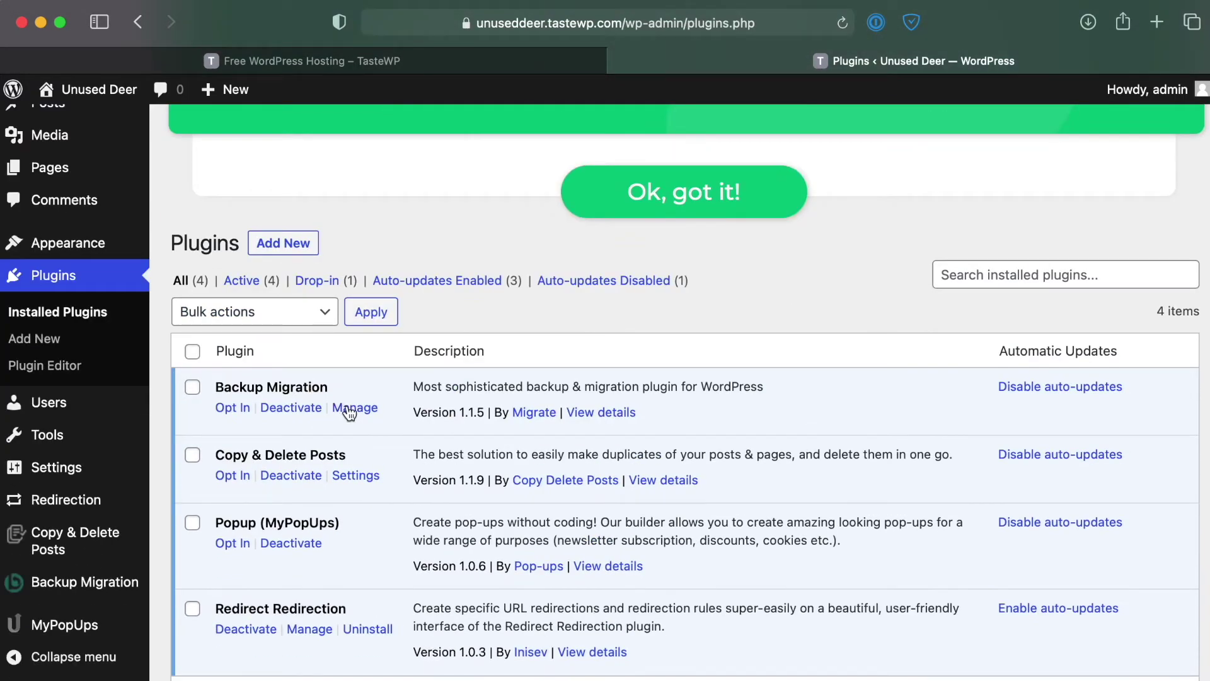
scroll(376, 419, down, 1)
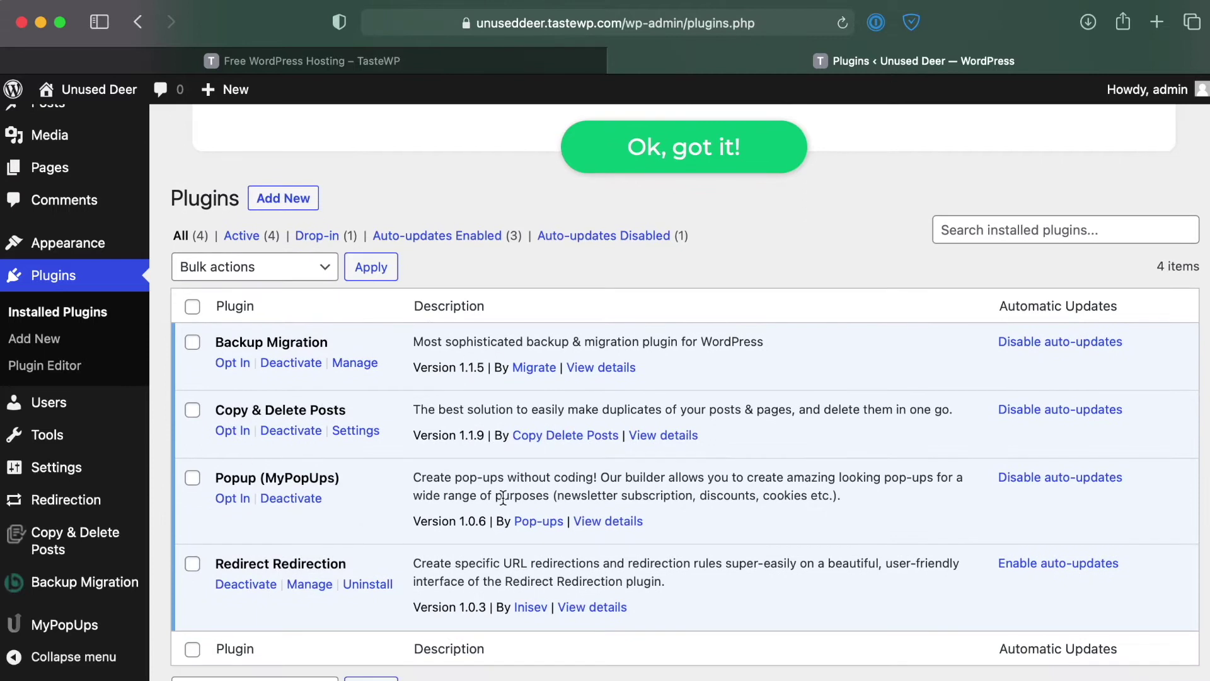
click(307, 365)
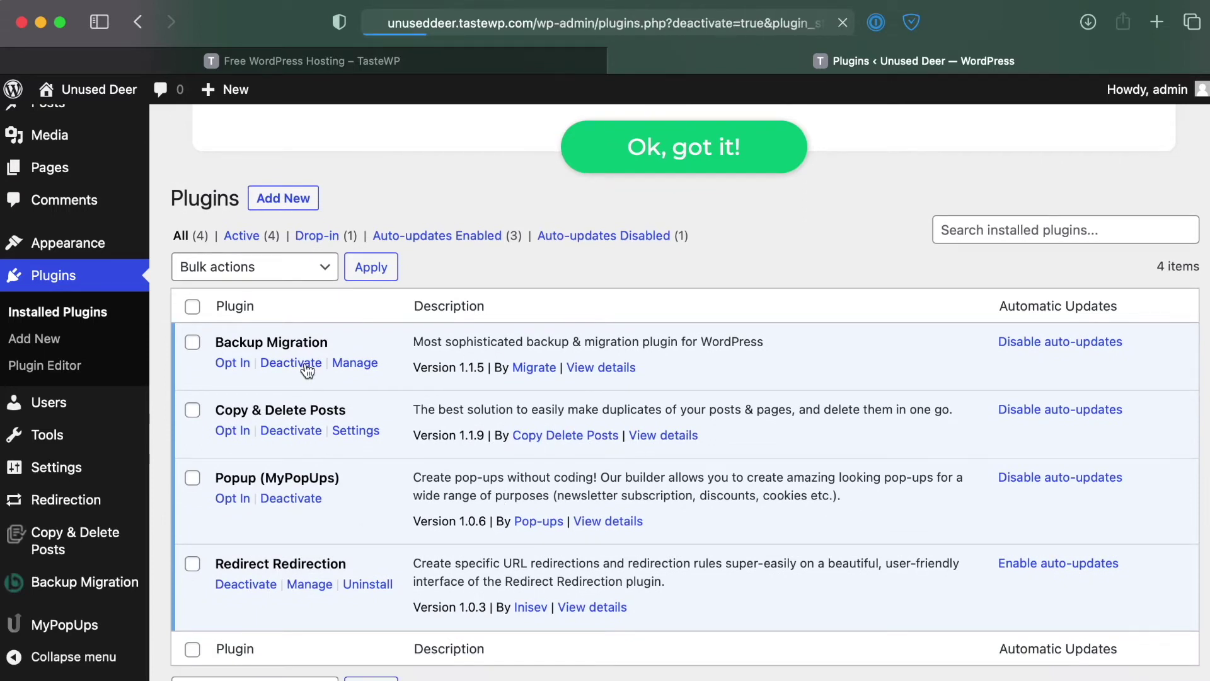
scroll(506, 455, down, 10)
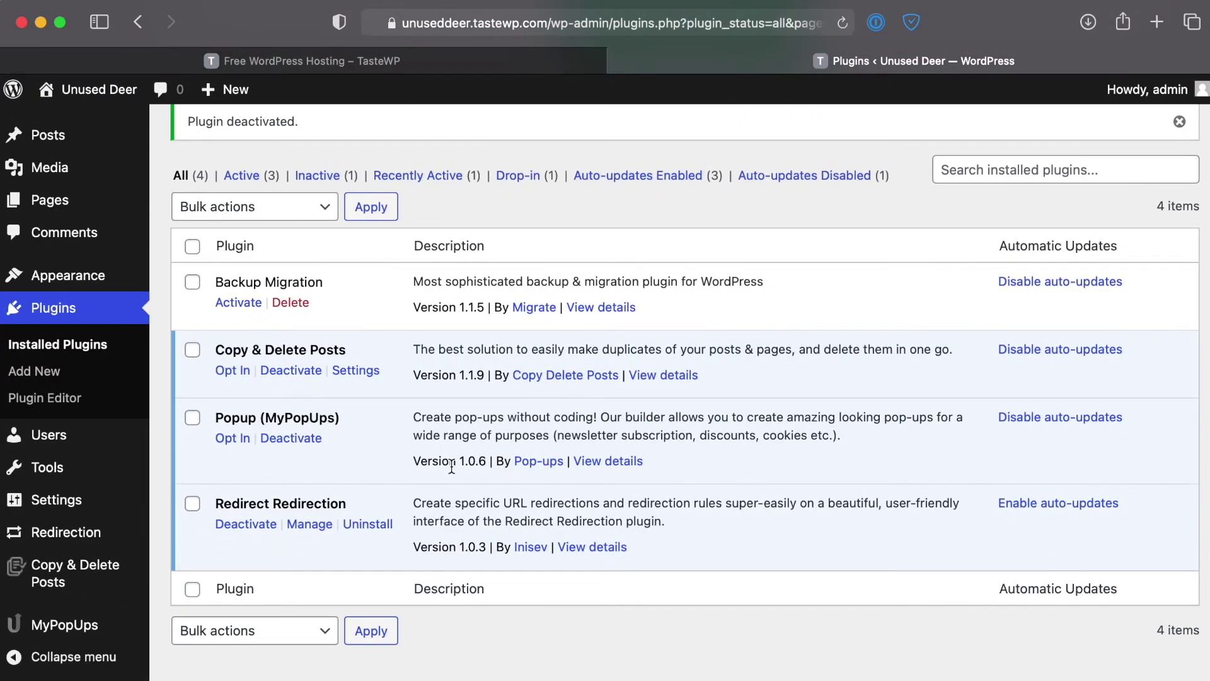
click(309, 372)
click(291, 386)
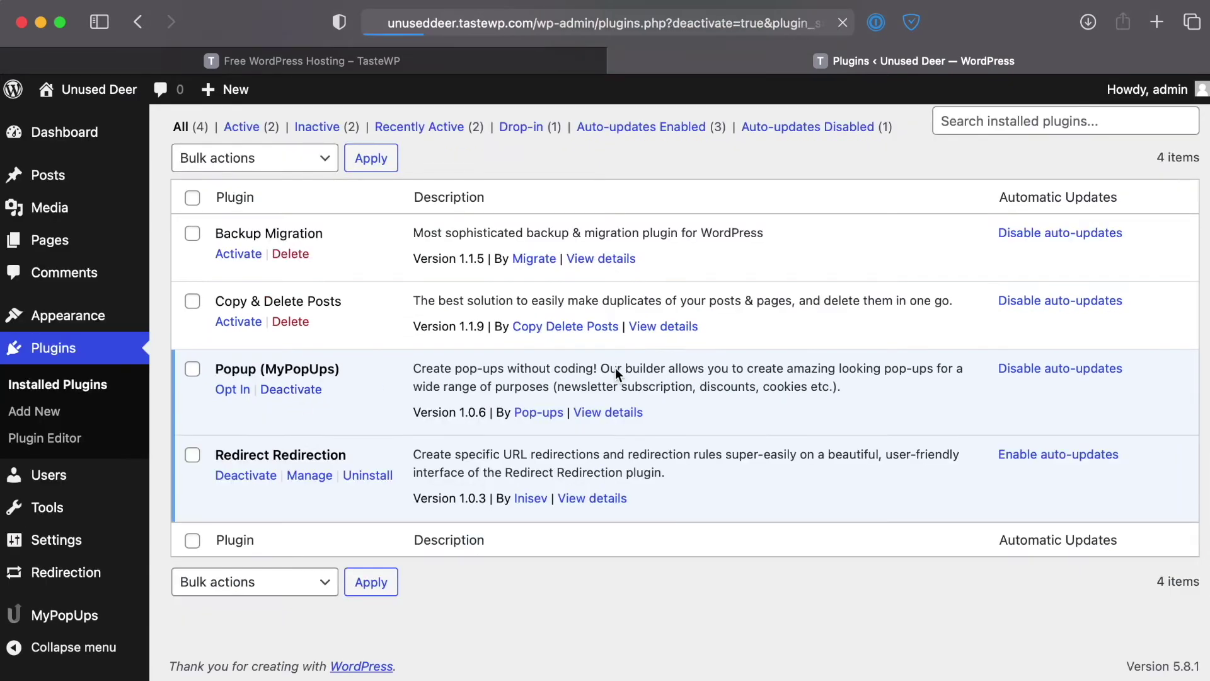
scroll(524, 418, down, 10)
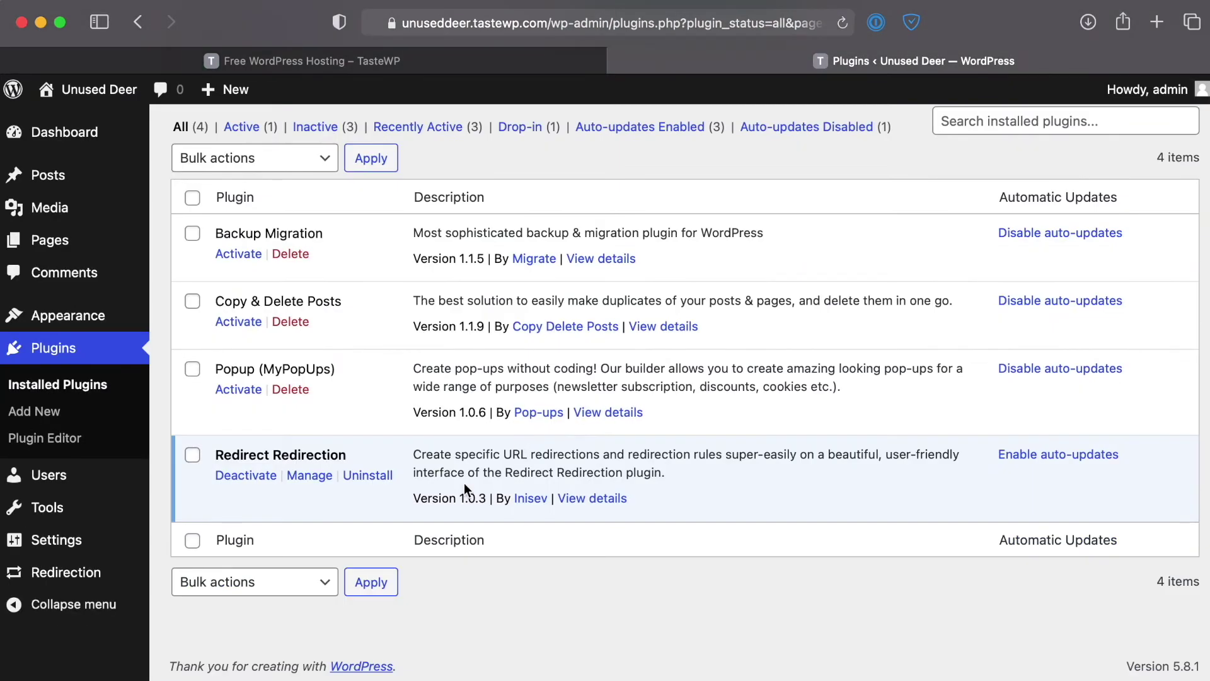
click(259, 480)
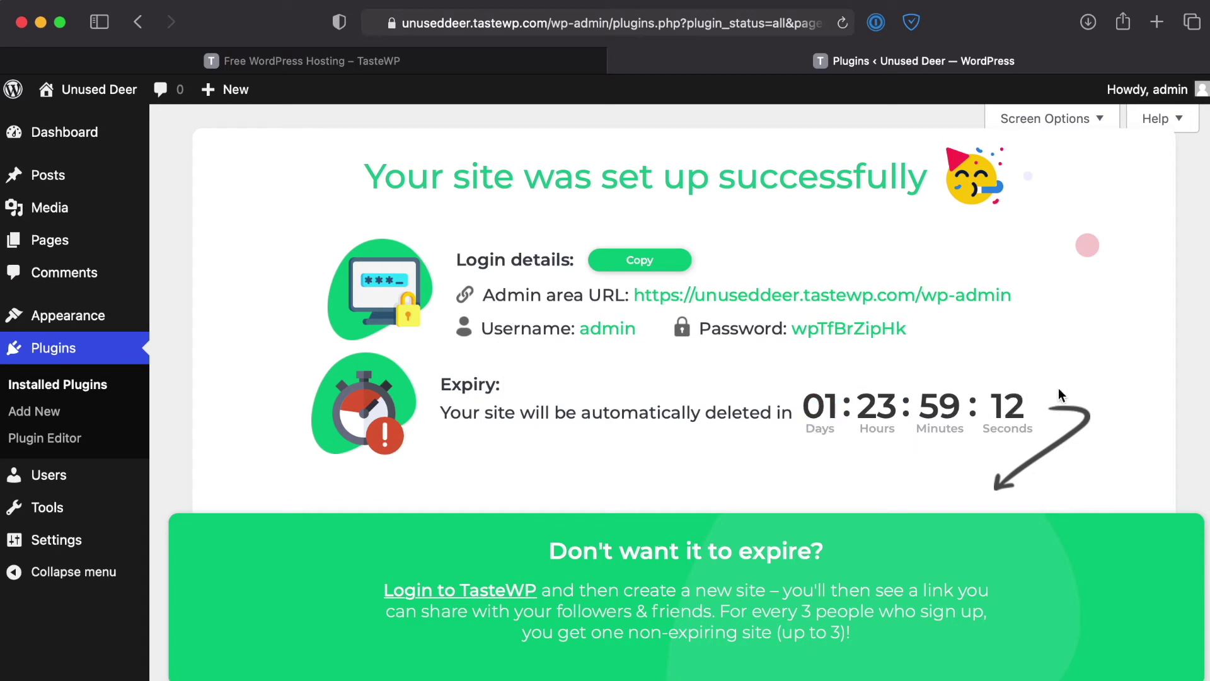
Dismiss the Welcome panel on the admin Dashboard
scroll(708, 383, down, 10)
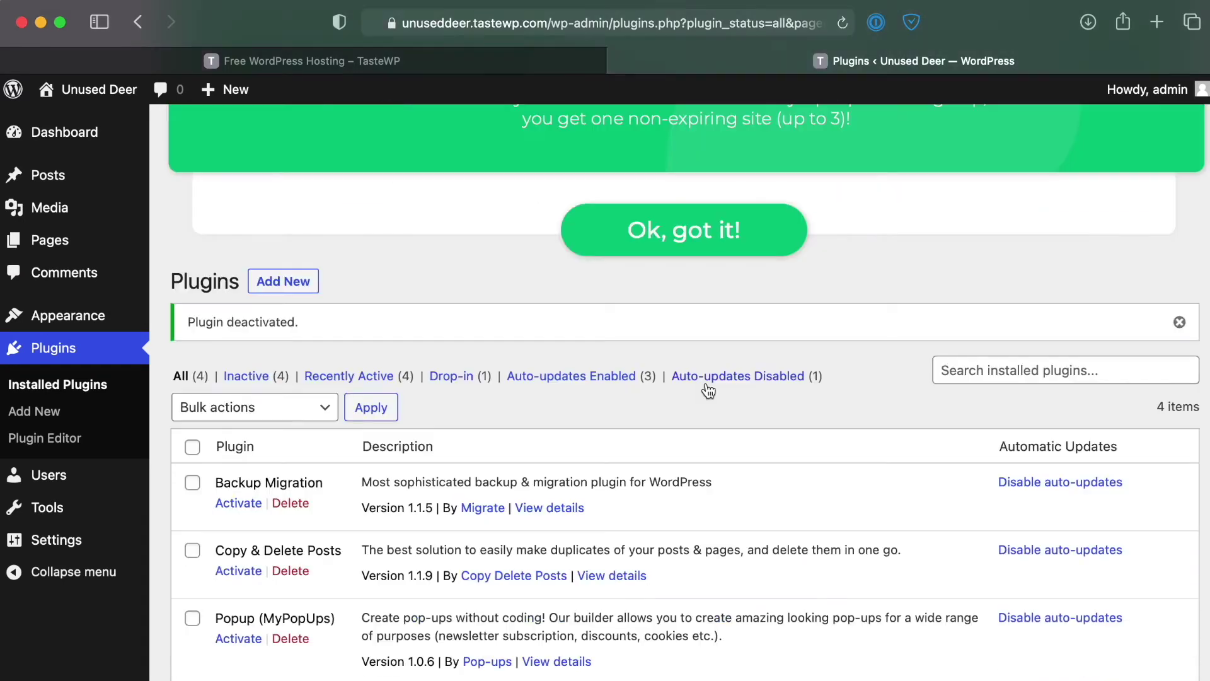
scroll(498, 421, up, 10)
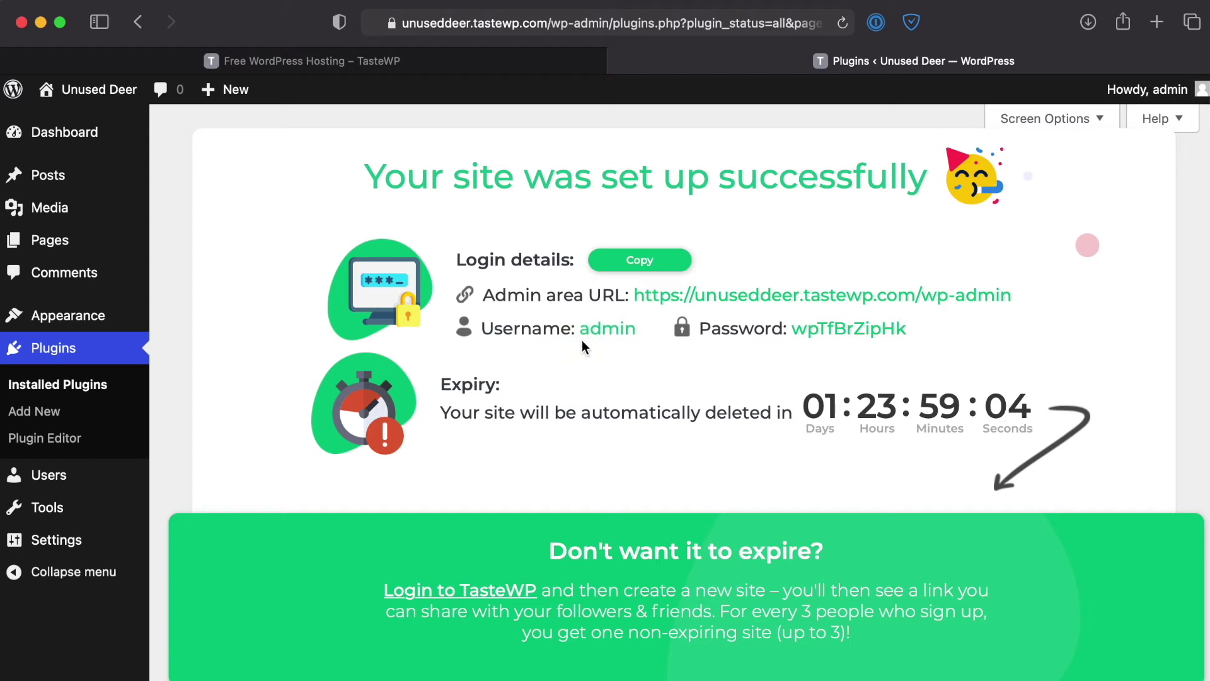
click(89, 142)
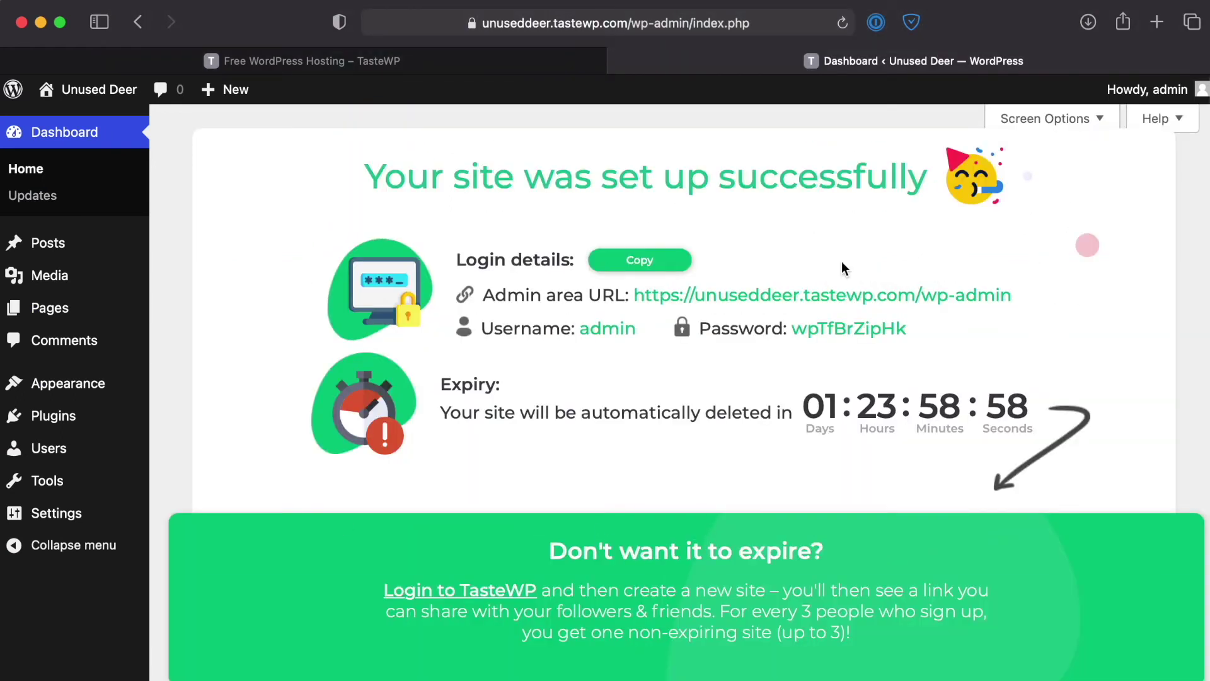
scroll(529, 349, down, 10)
scroll(501, 341, up, 1)
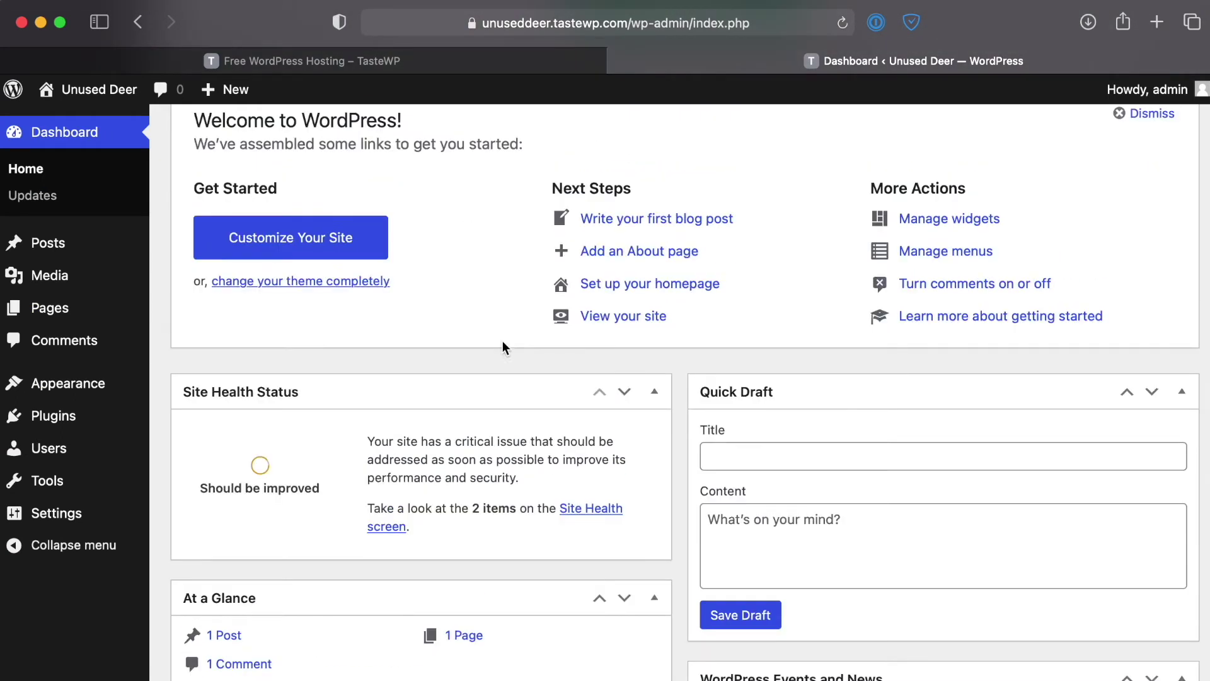
scroll(494, 324, up, 2)
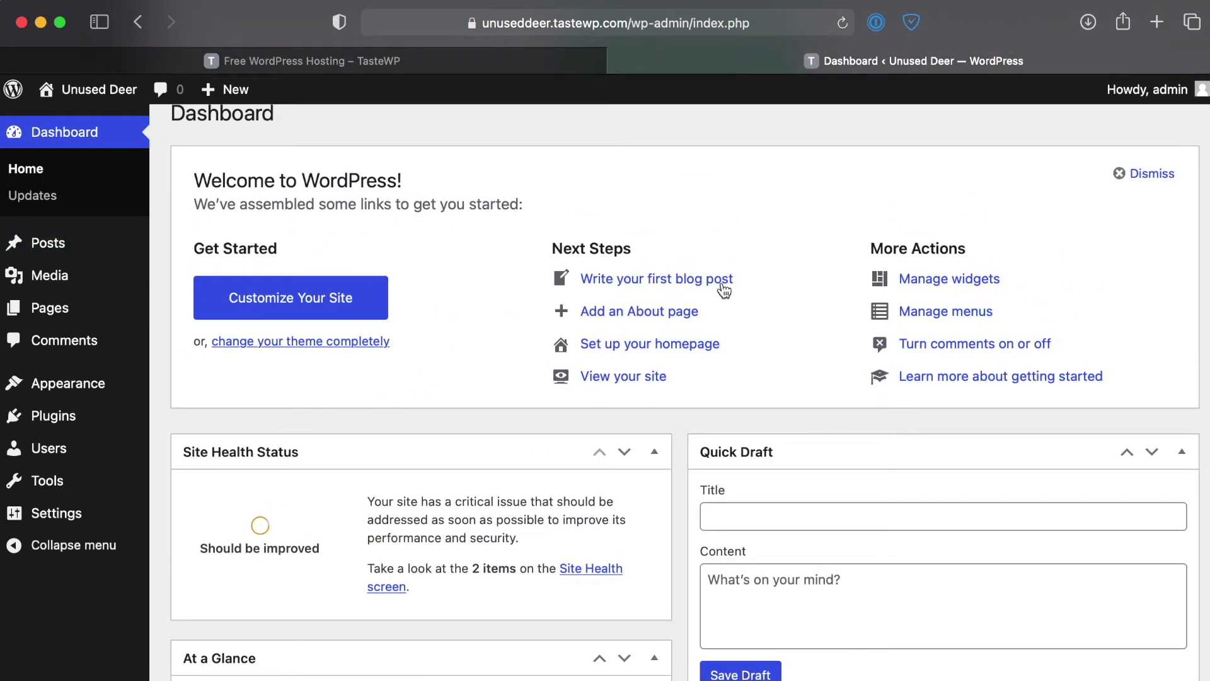
scroll(653, 361, down, 5)
scroll(859, 346, up, 5)
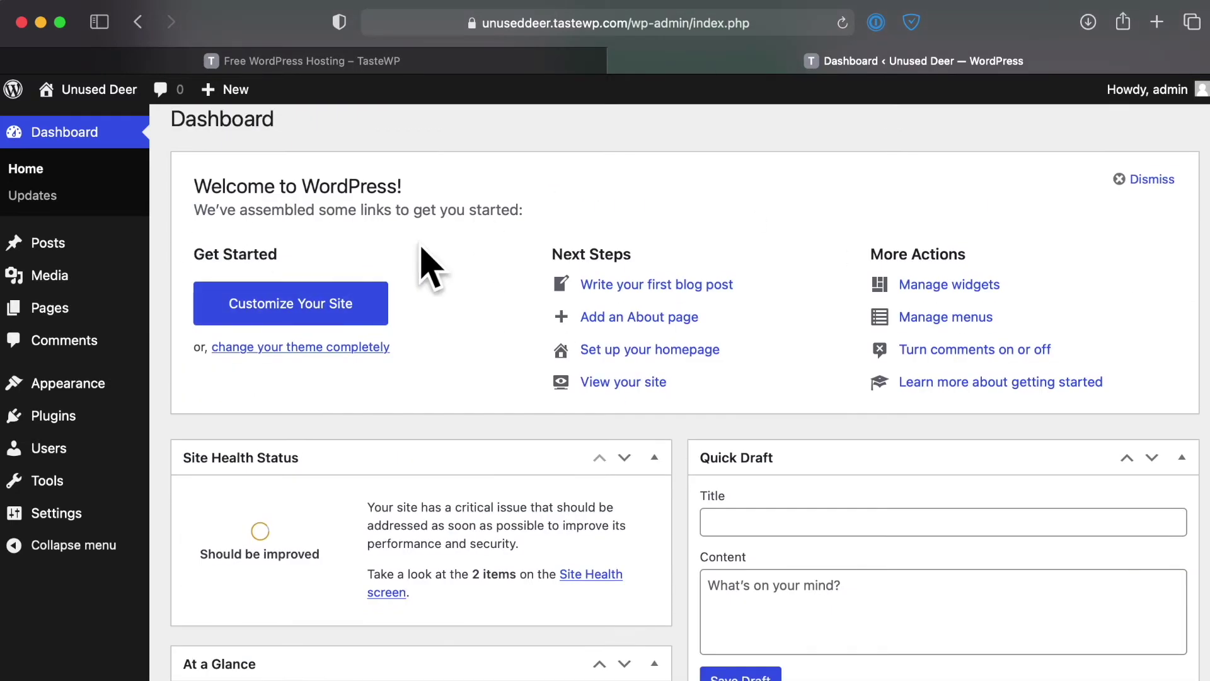
click(1139, 189)
Dismiss the TasteWP banner from the Posts page and return to the Dashboard
click(48, 243)
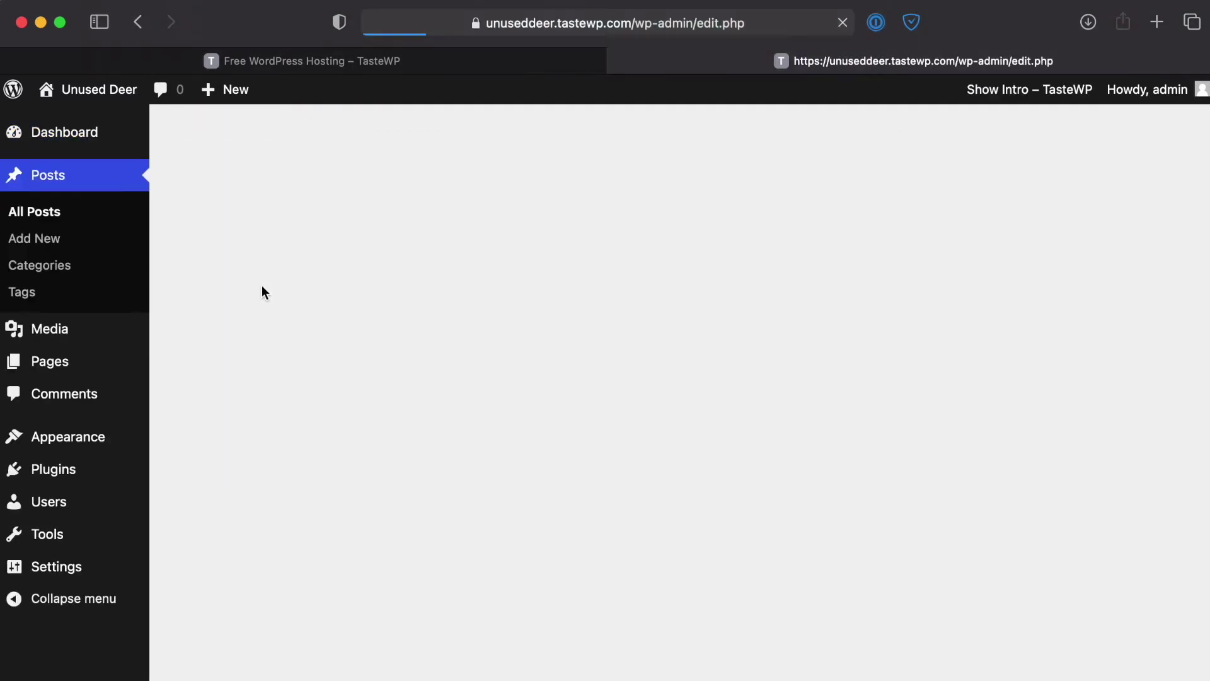
scroll(597, 355, down, 8)
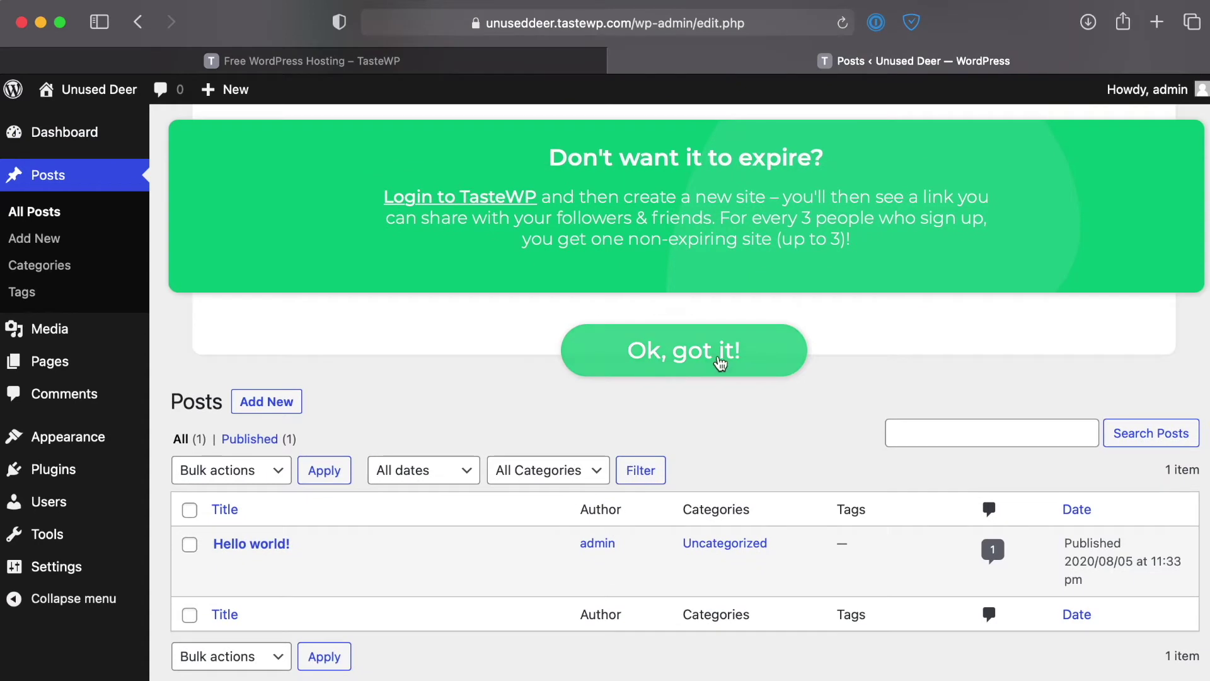
click(721, 360)
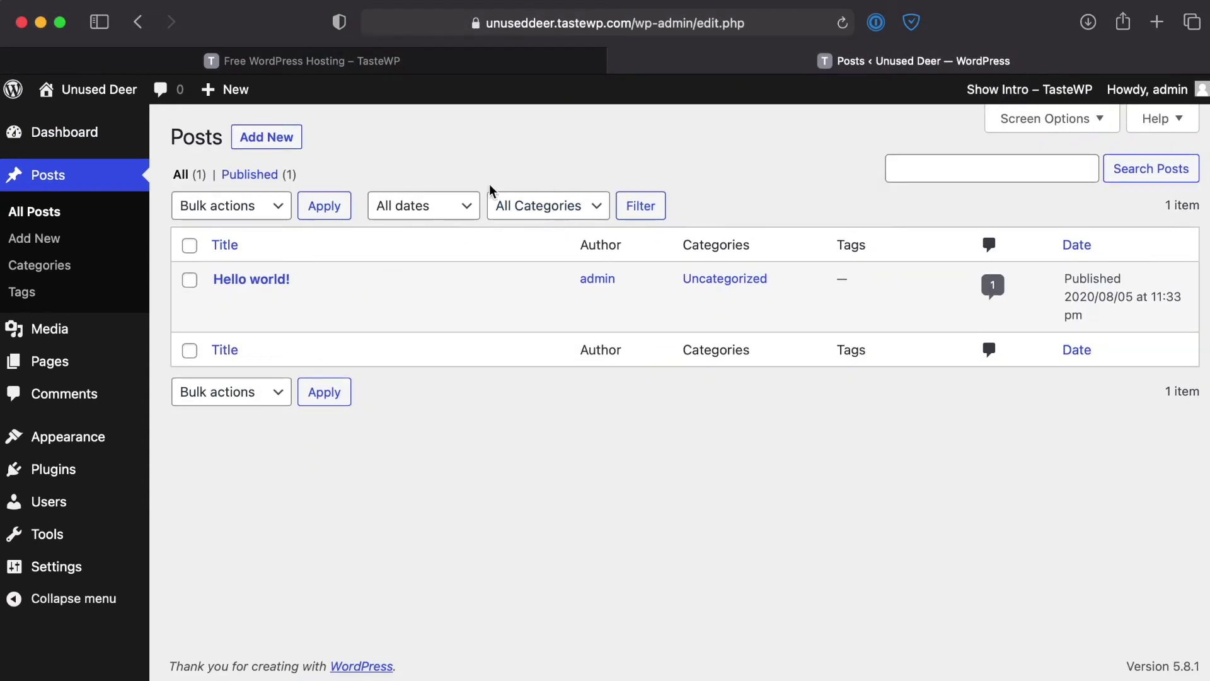
click(78, 336)
mouse_move(78, 140)
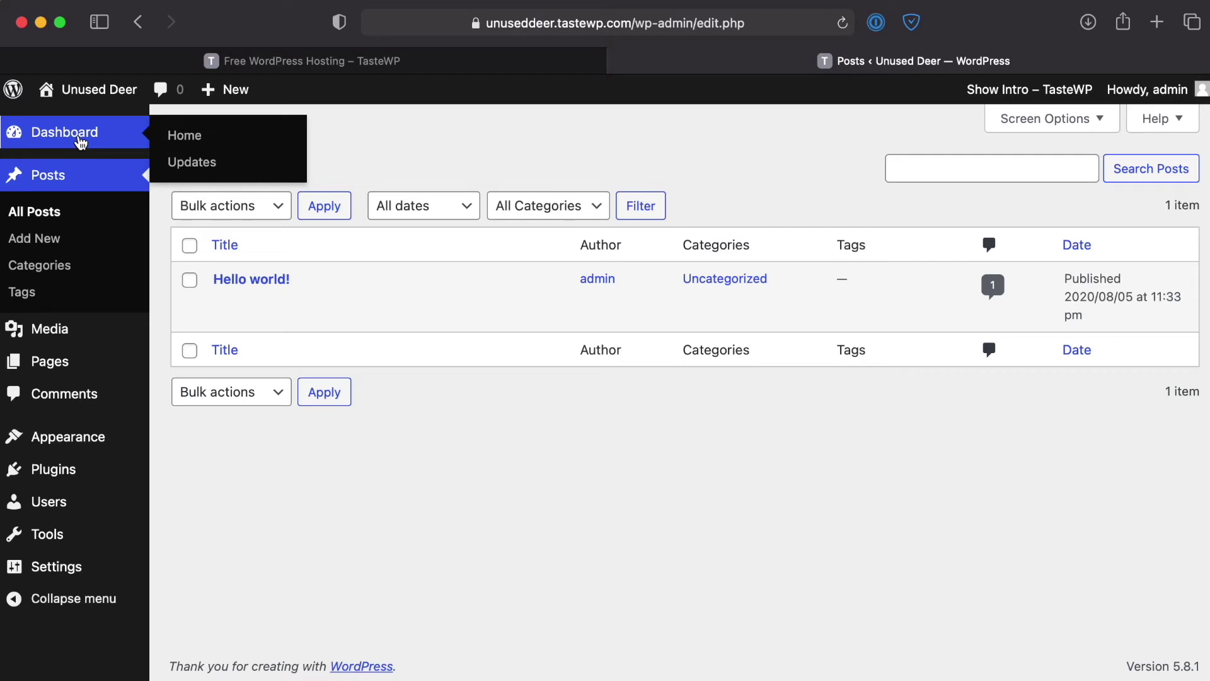
click(81, 140)
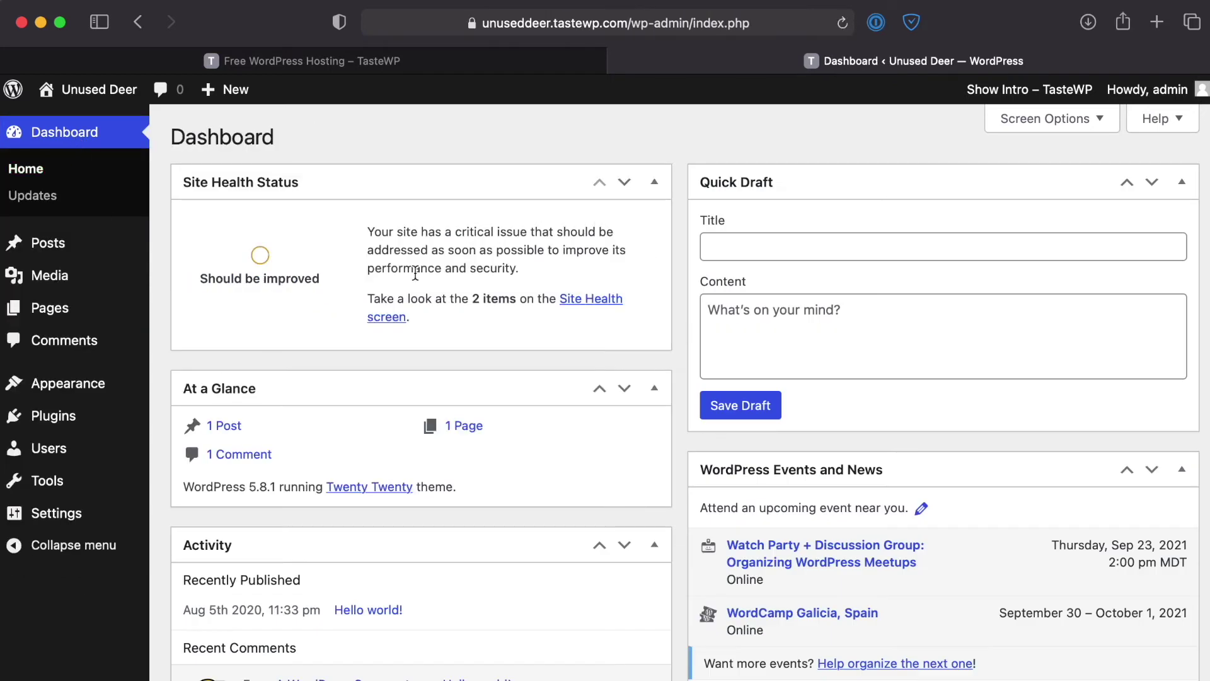
scroll(403, 324, down, 5)
scroll(404, 324, up, 5)
Review the new site's credentials on the TasteWP tab, then return to WordPress
click(407, 56)
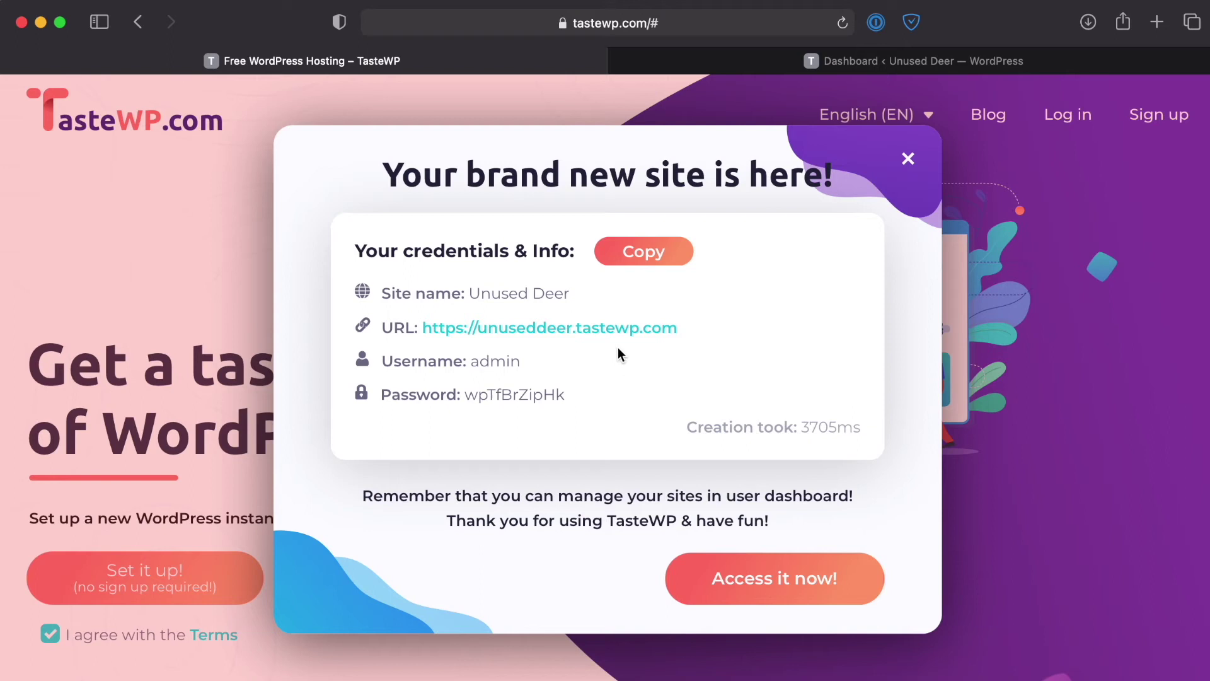
drag(565, 395, 364, 299)
click(605, 398)
click(898, 63)
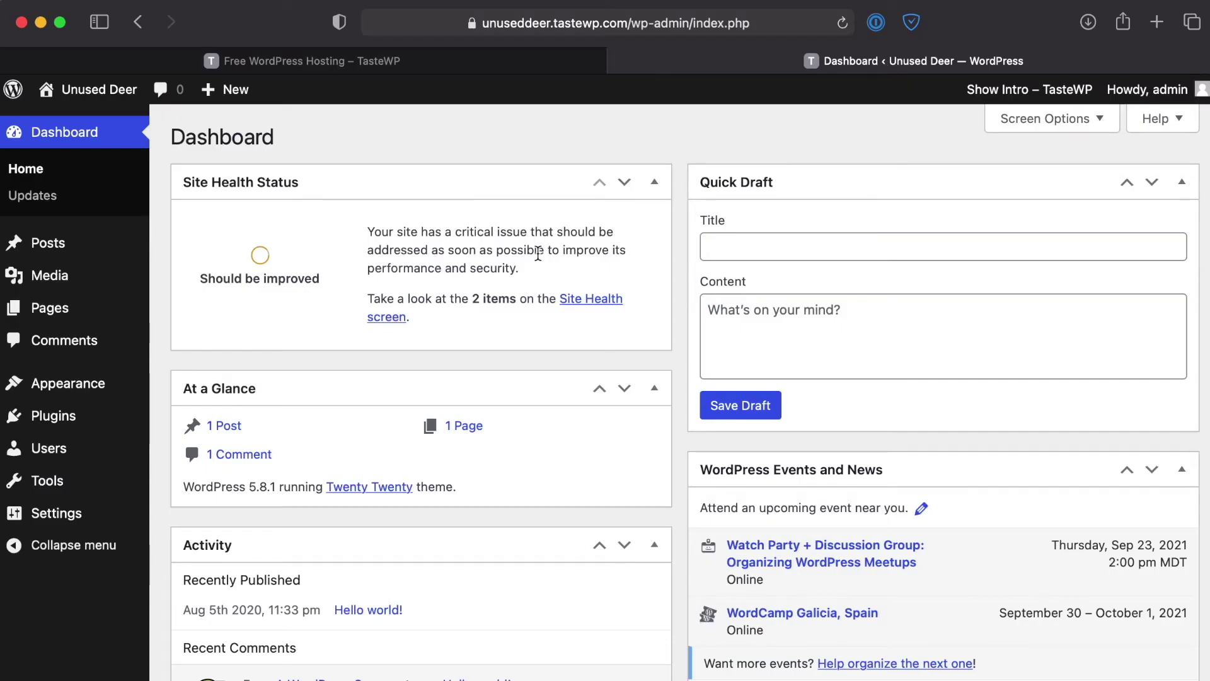
scroll(552, 311, down, 3)
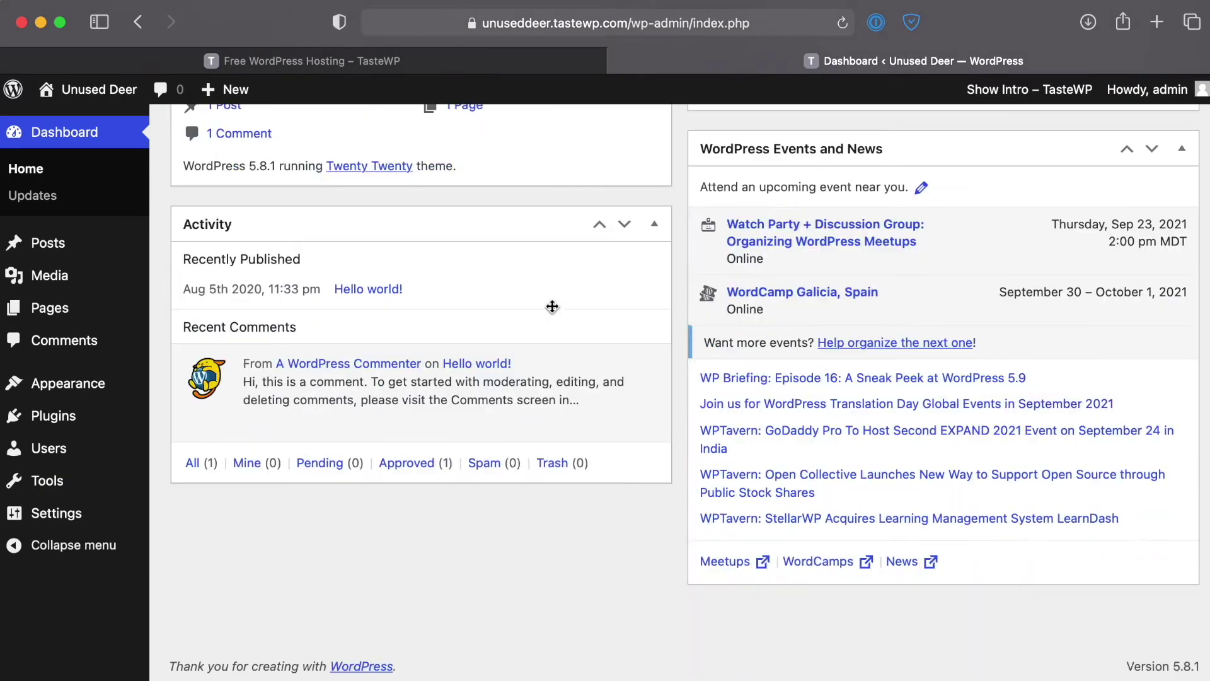
scroll(550, 304, up, 5)
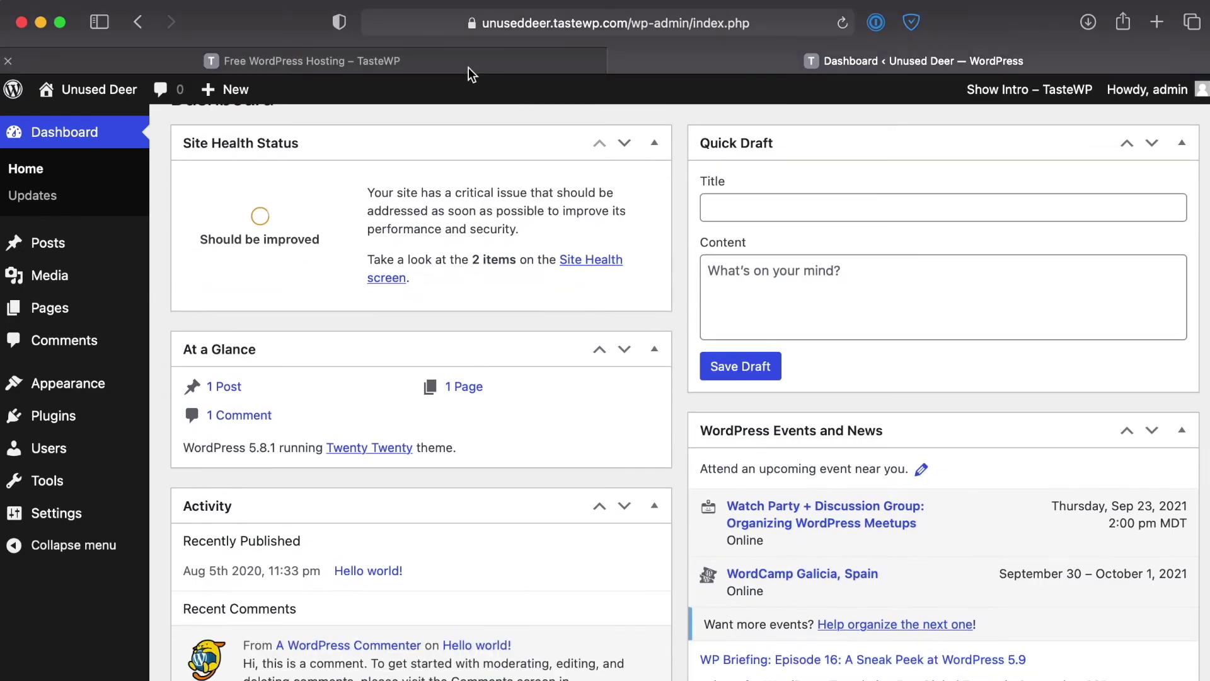
Copy the four site credential lines and bring up the Unused Deer front page
click(468, 73)
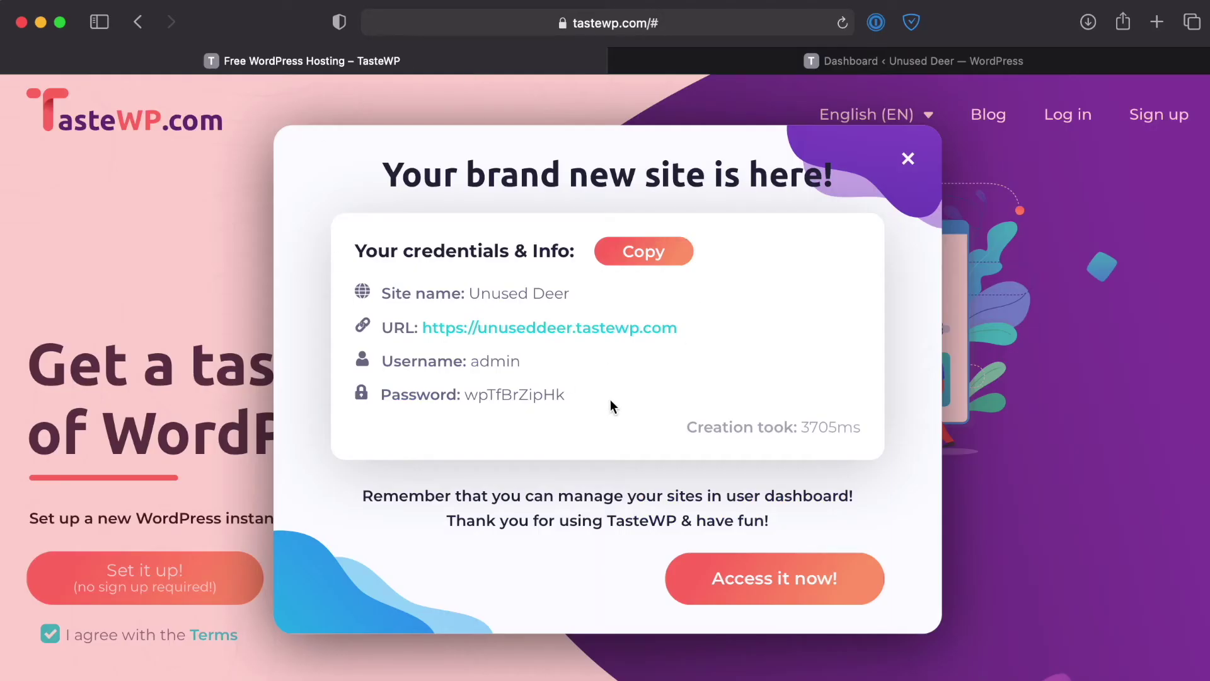
drag(610, 400, 383, 290)
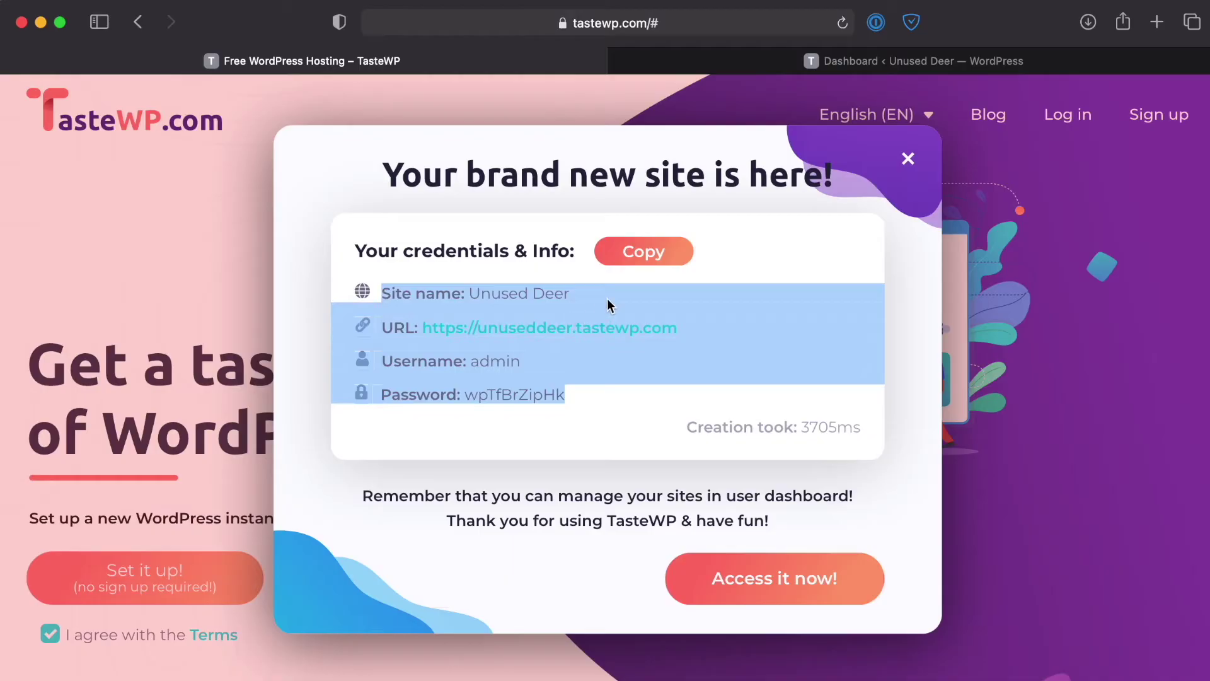
key(ctrl+Tab)
click(93, 87)
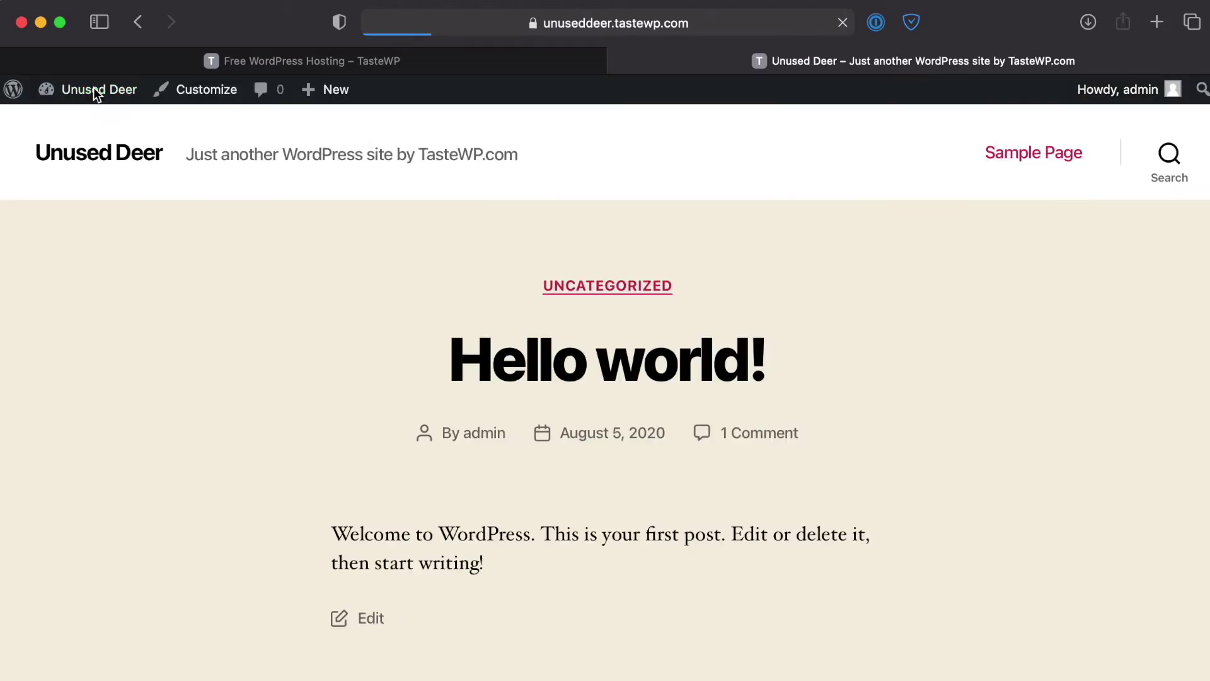
Check the front page down to the footer, then return to the Unused Deer admin dashboard
scroll(693, 296, down, 10)
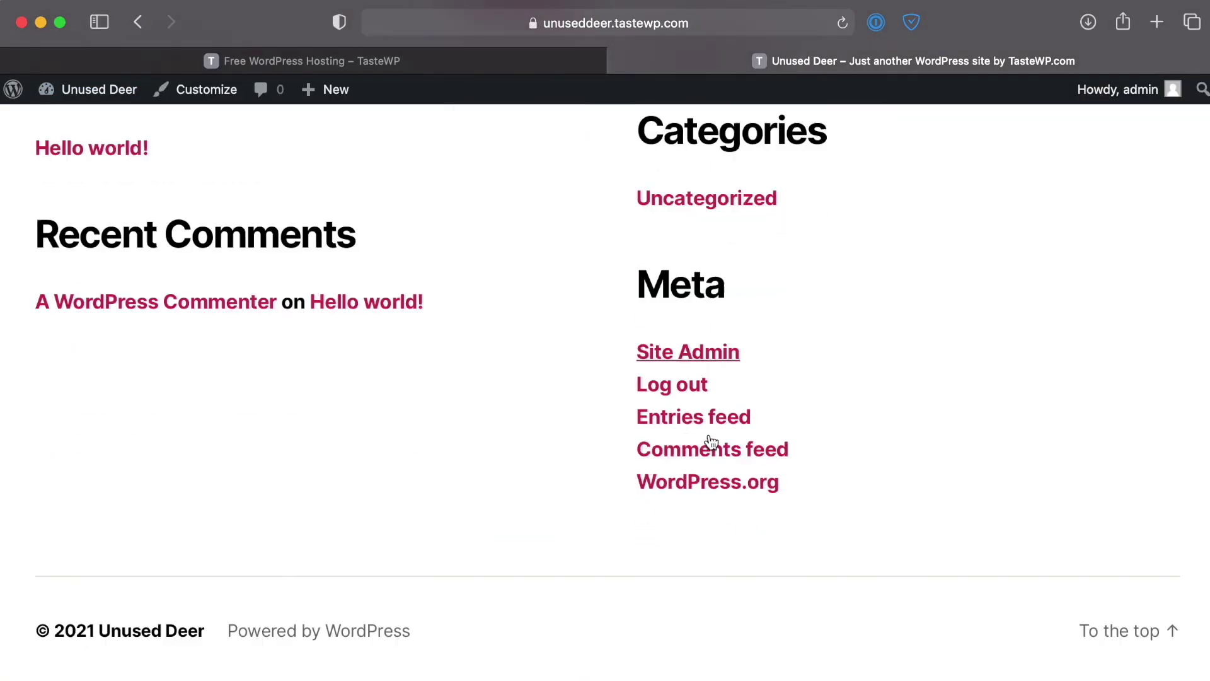
scroll(711, 441, up, 15)
click(87, 91)
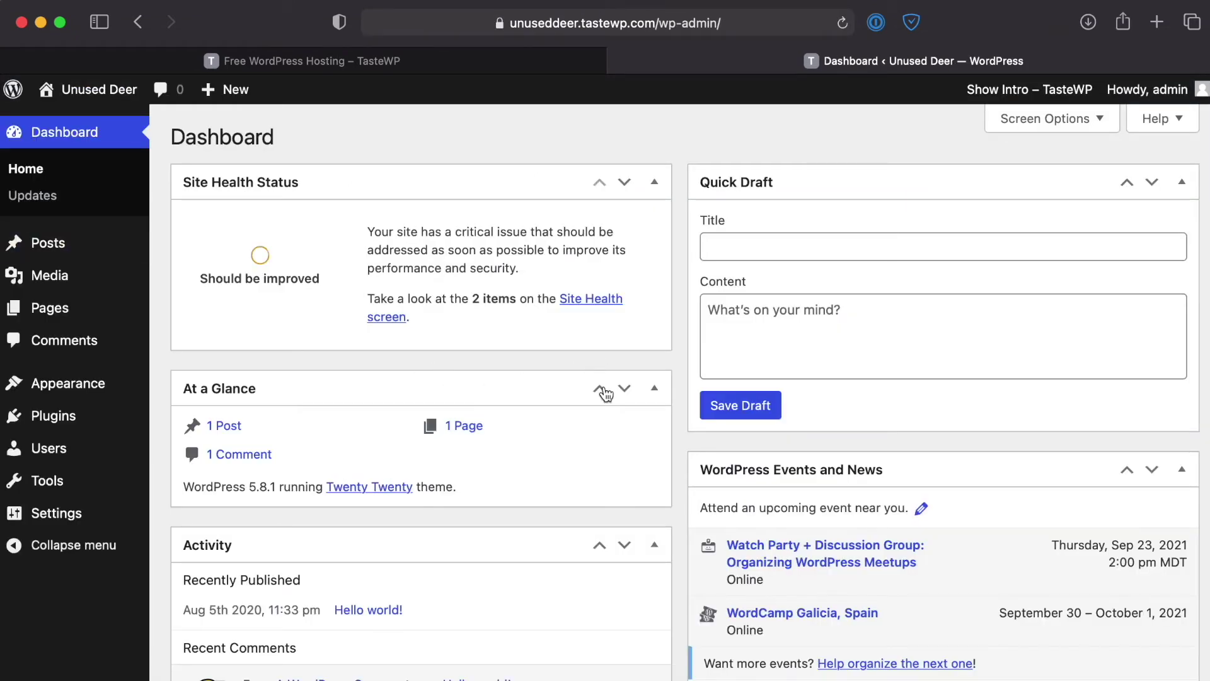
scroll(605, 392, down, 5)
scroll(603, 387, up, 5)
mouse_move(99, 468)
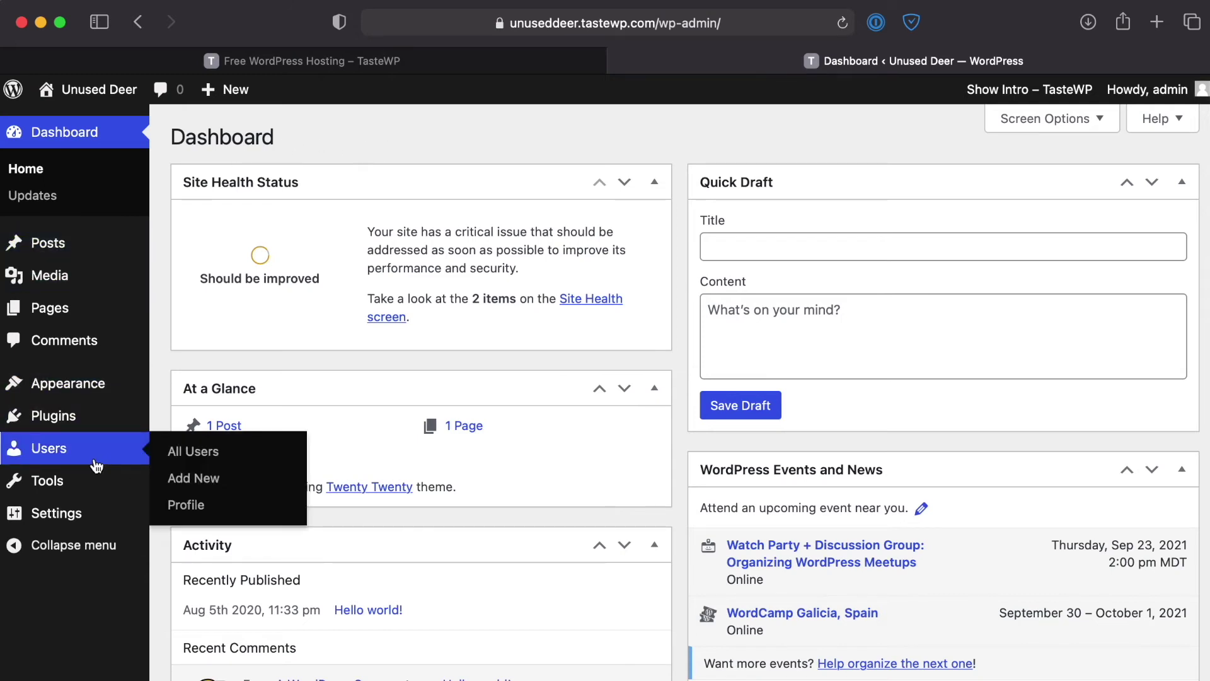
Load notable.press in a new tab and go to the Resources video training page
key(super+t)
text(notable.press)
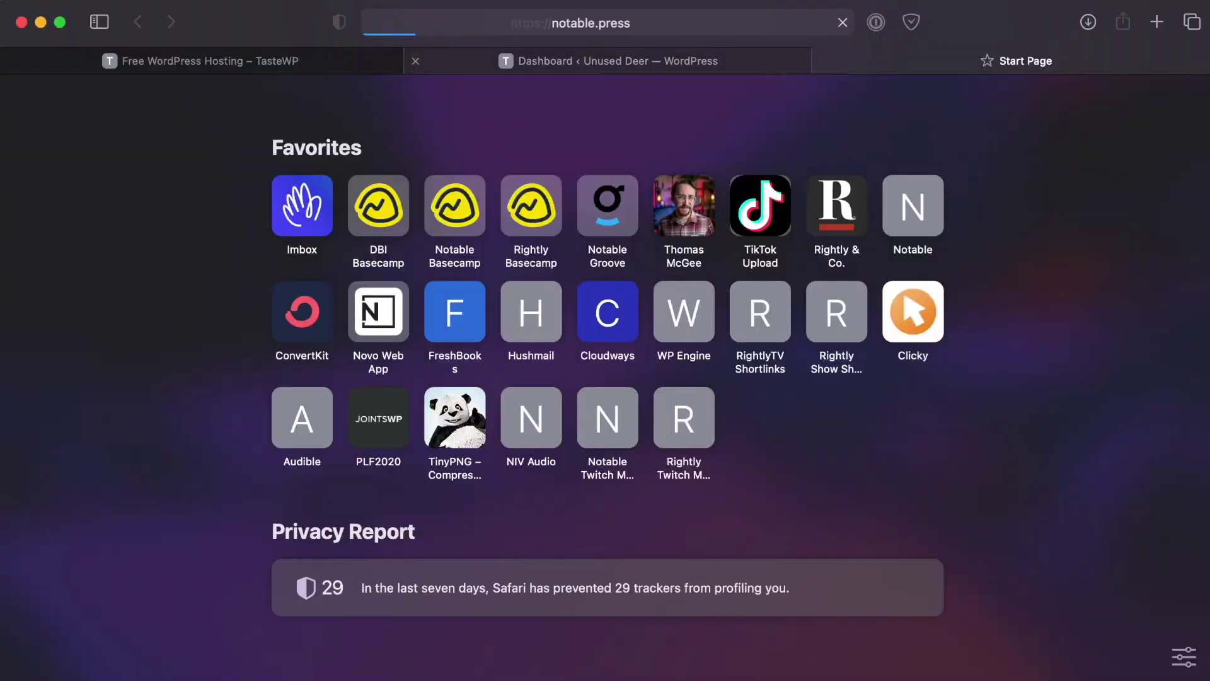
key(Return)
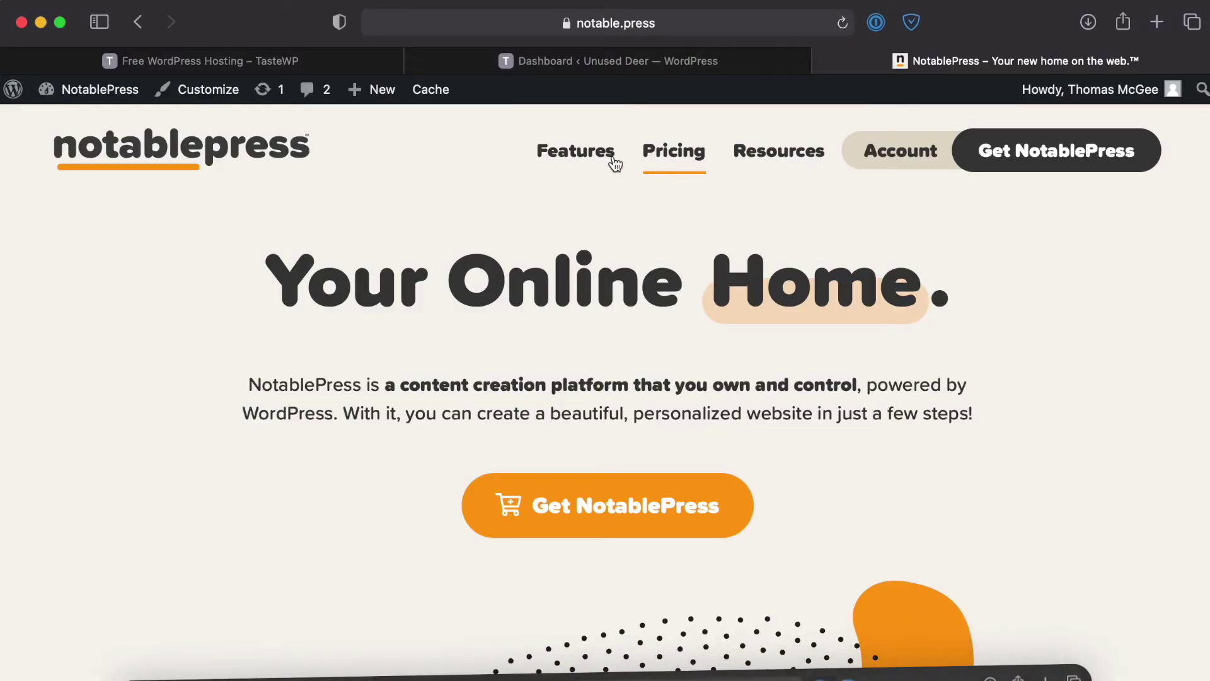
click(770, 155)
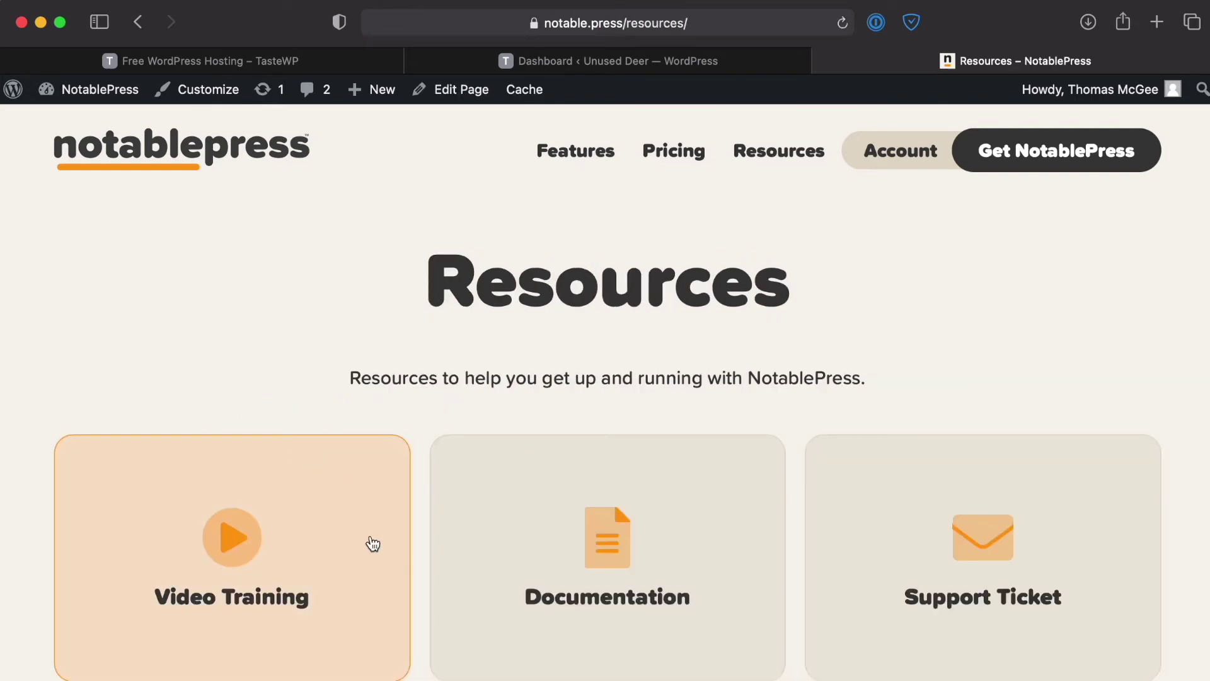
click(373, 543)
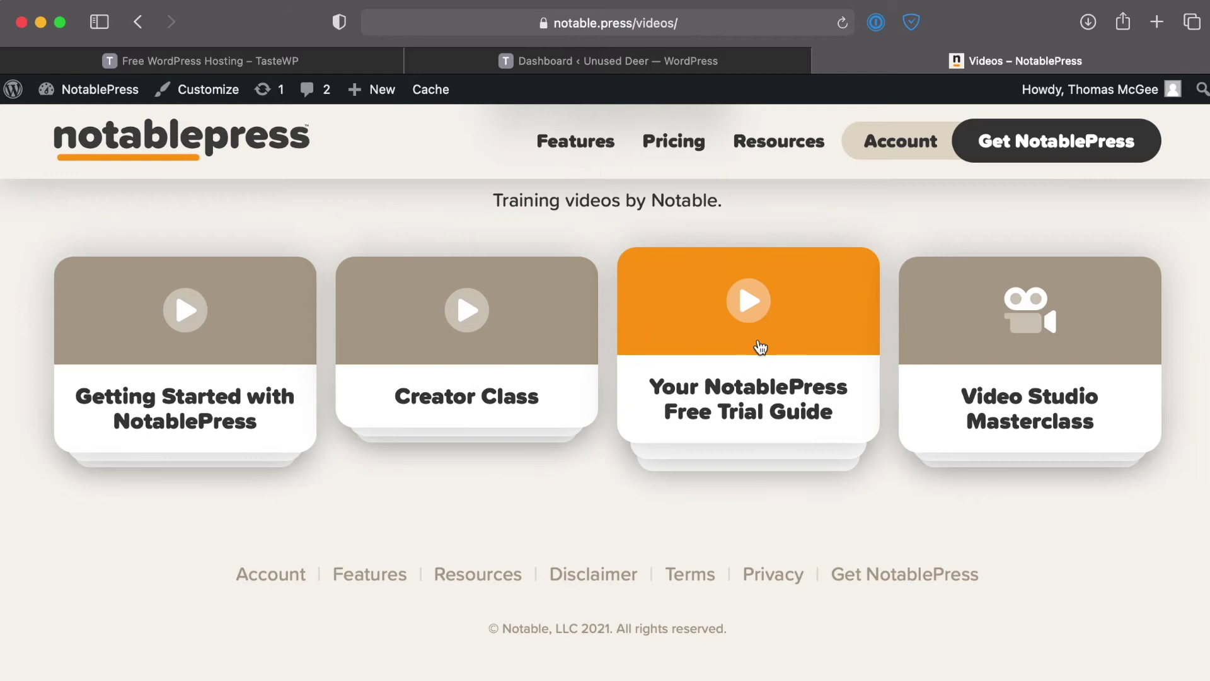
Read through the Free Trial Guide's Action Checklist, then switch to the Dashboard ‹ Unused Deer tab
click(759, 339)
scroll(380, 397, down, 3)
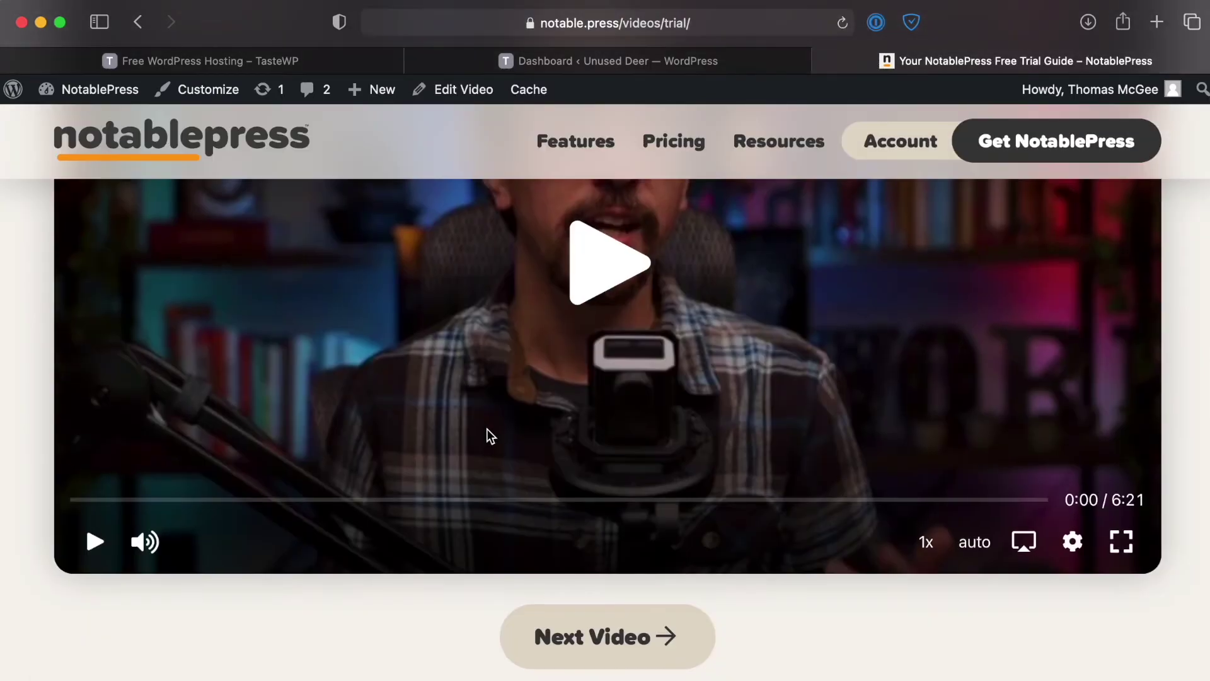
scroll(486, 429, down, 10)
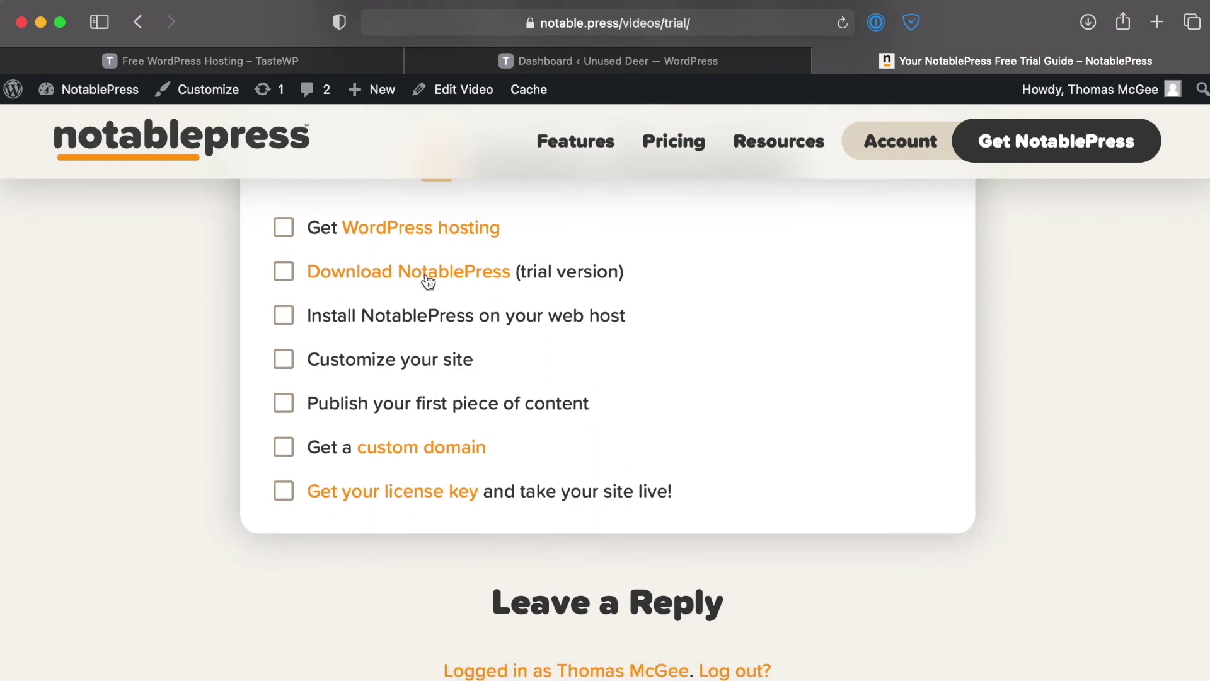
scroll(564, 244, up, 10)
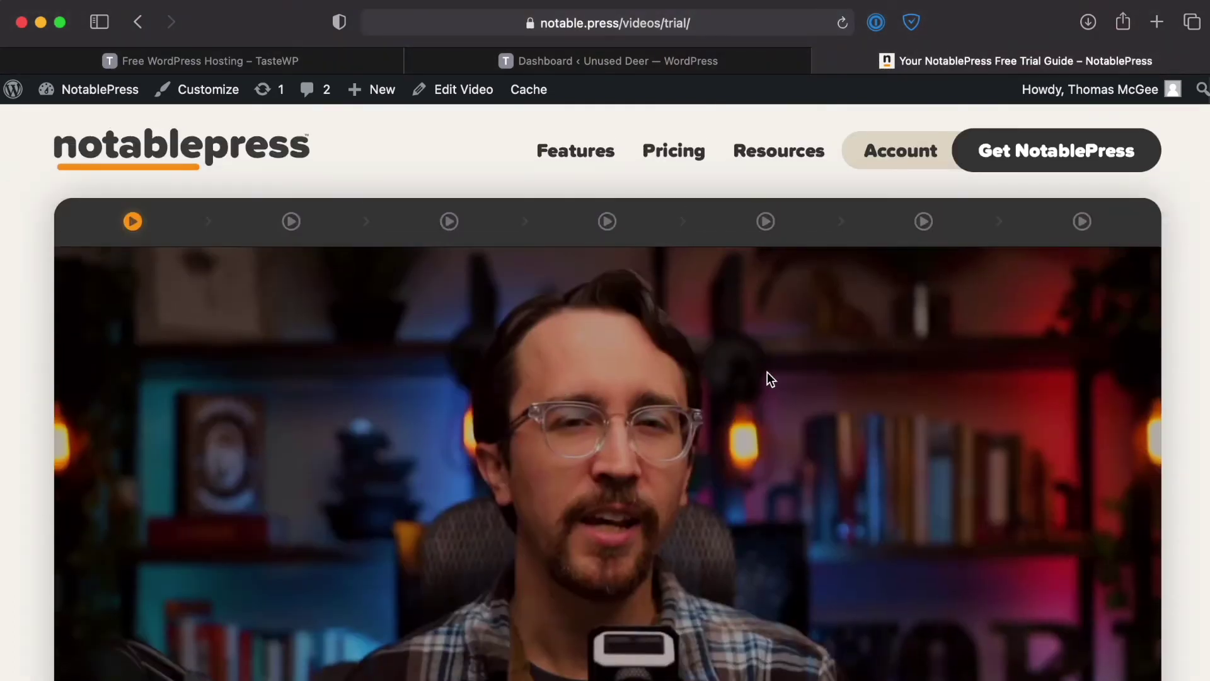
scroll(605, 448, down, 10)
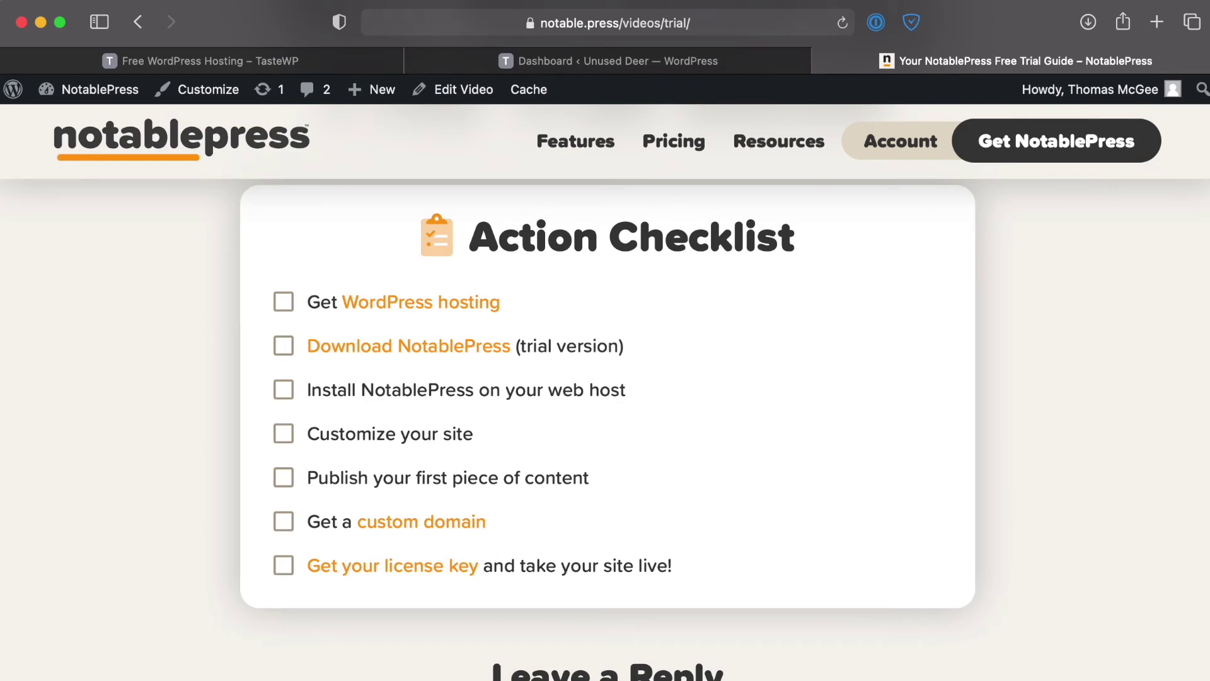
click(633, 65)
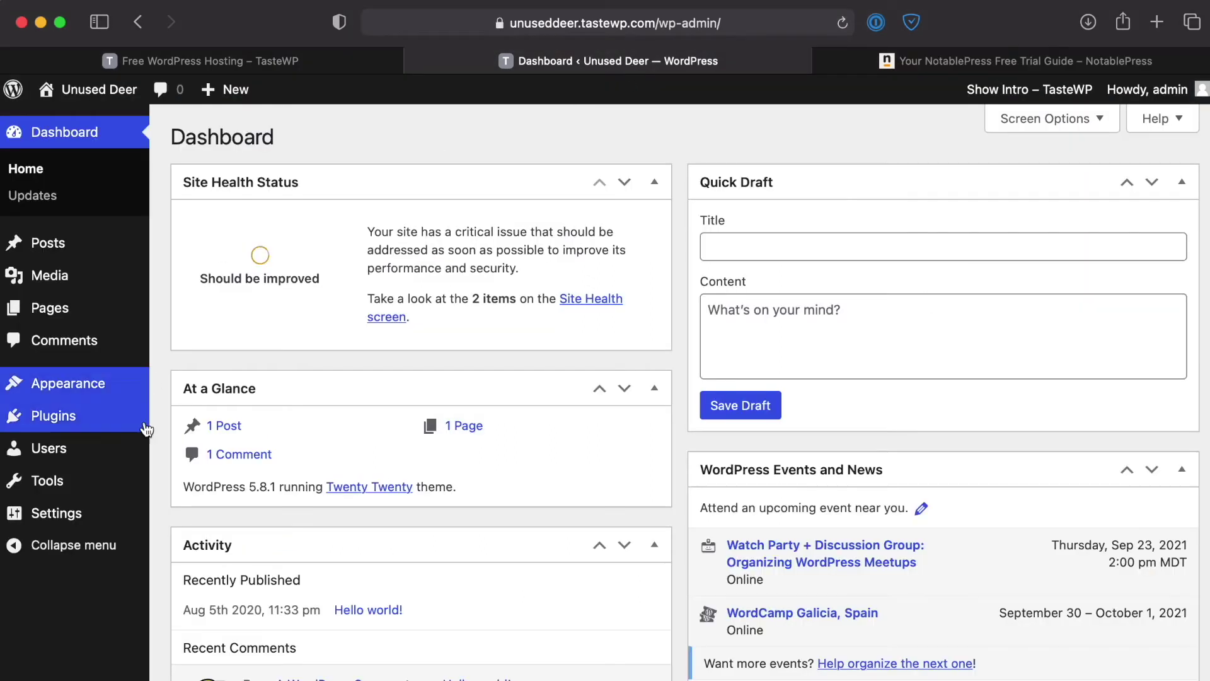
Upload notablepress-v1.1.5.zip through Appearance > Themes > Add New > Upload Theme and install it
click(79, 390)
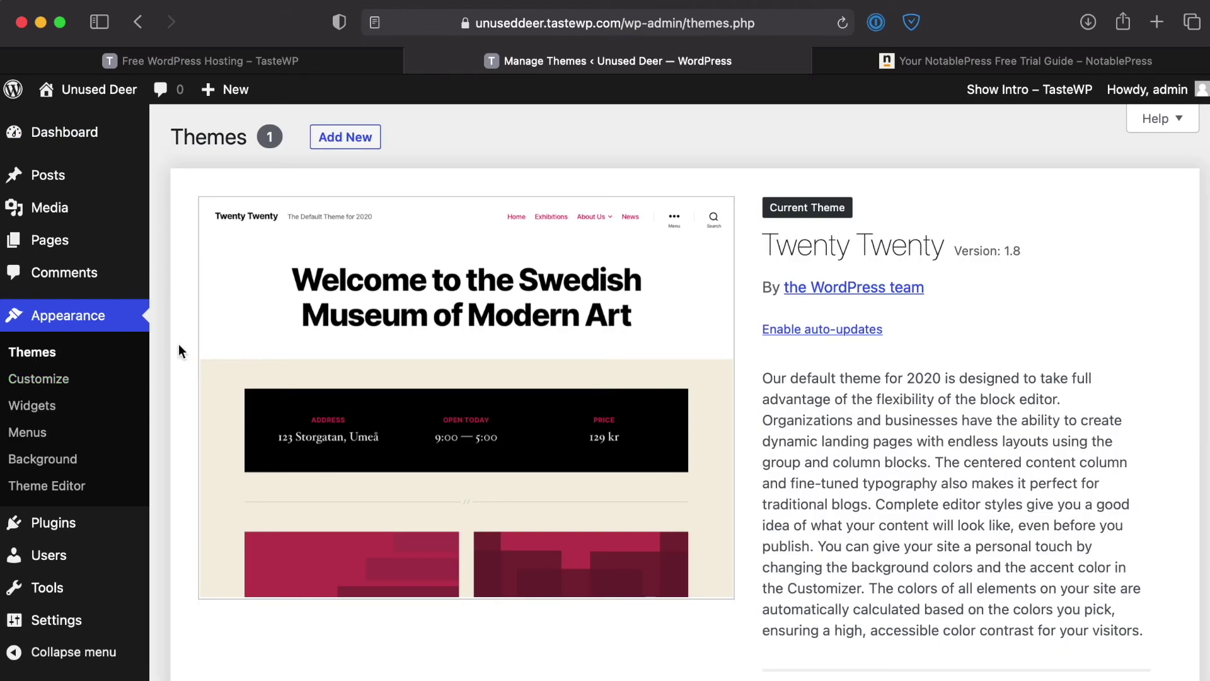
click(327, 141)
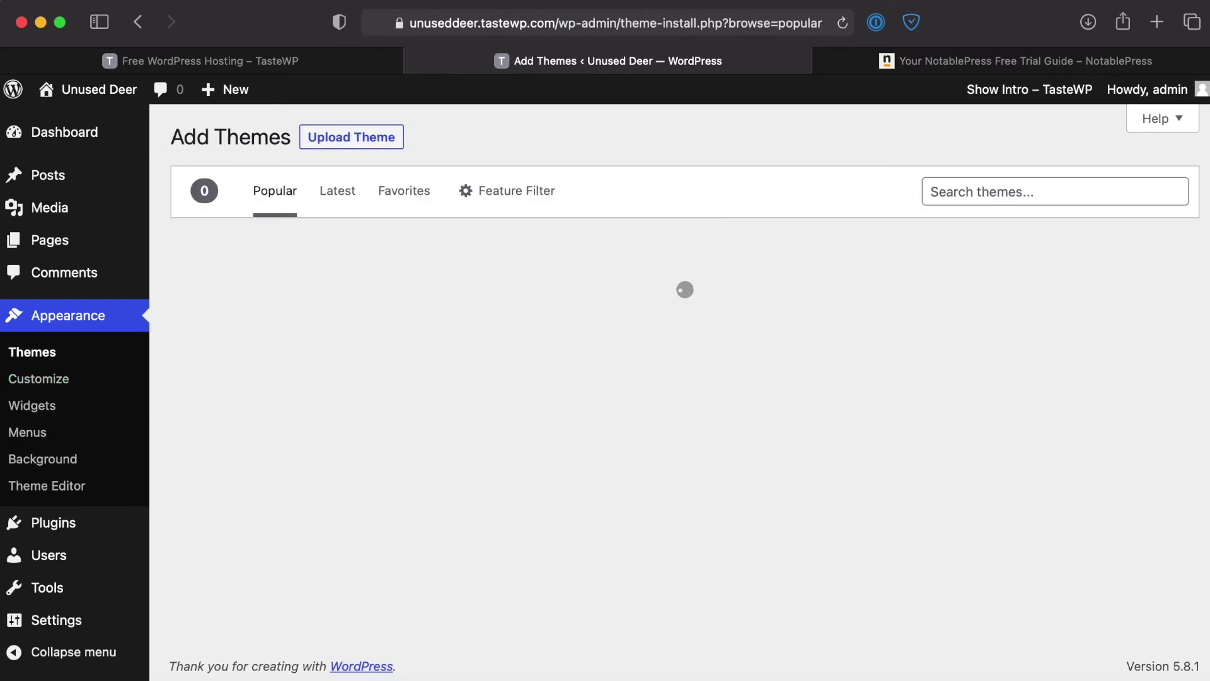
click(361, 153)
drag(1018, 319, 531, 301)
click(863, 317)
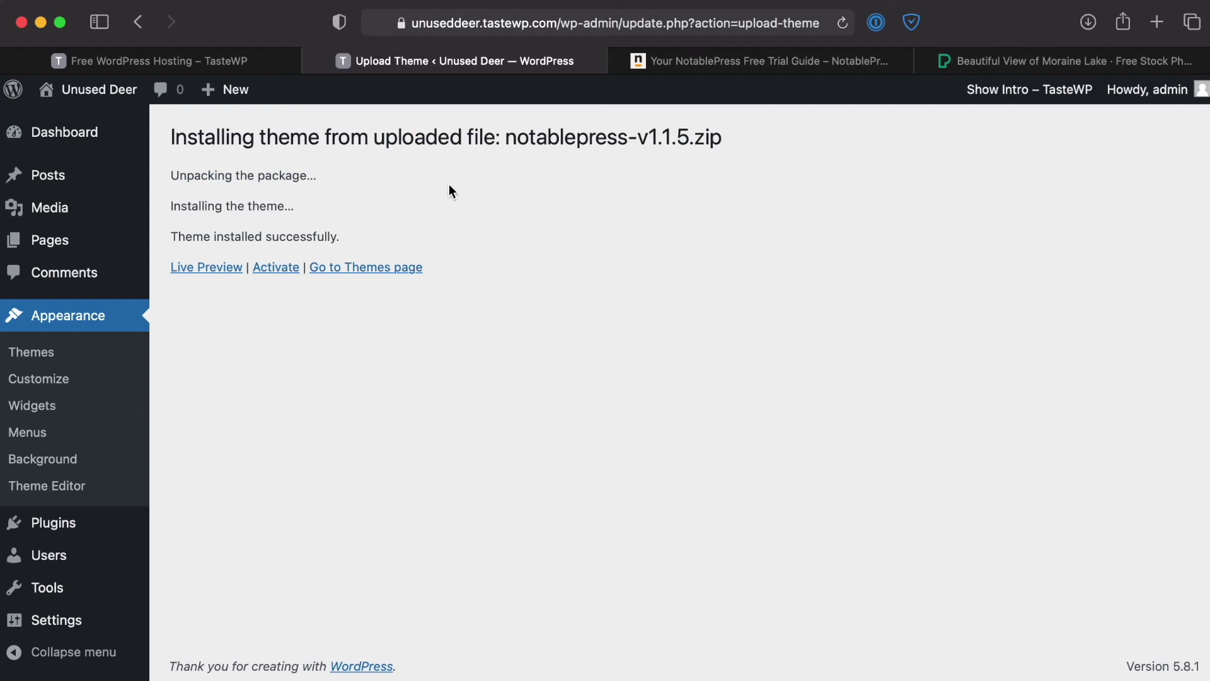
Activate the newly installed NotablePress theme
click(278, 268)
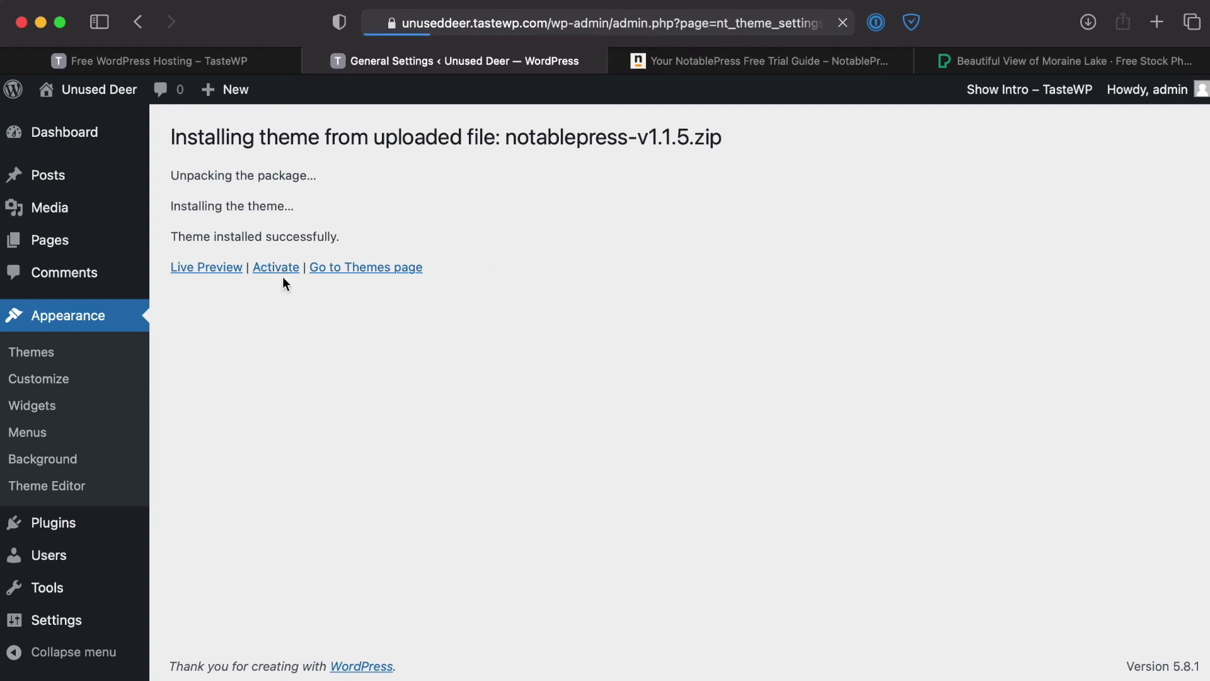
scroll(795, 333, down, 3)
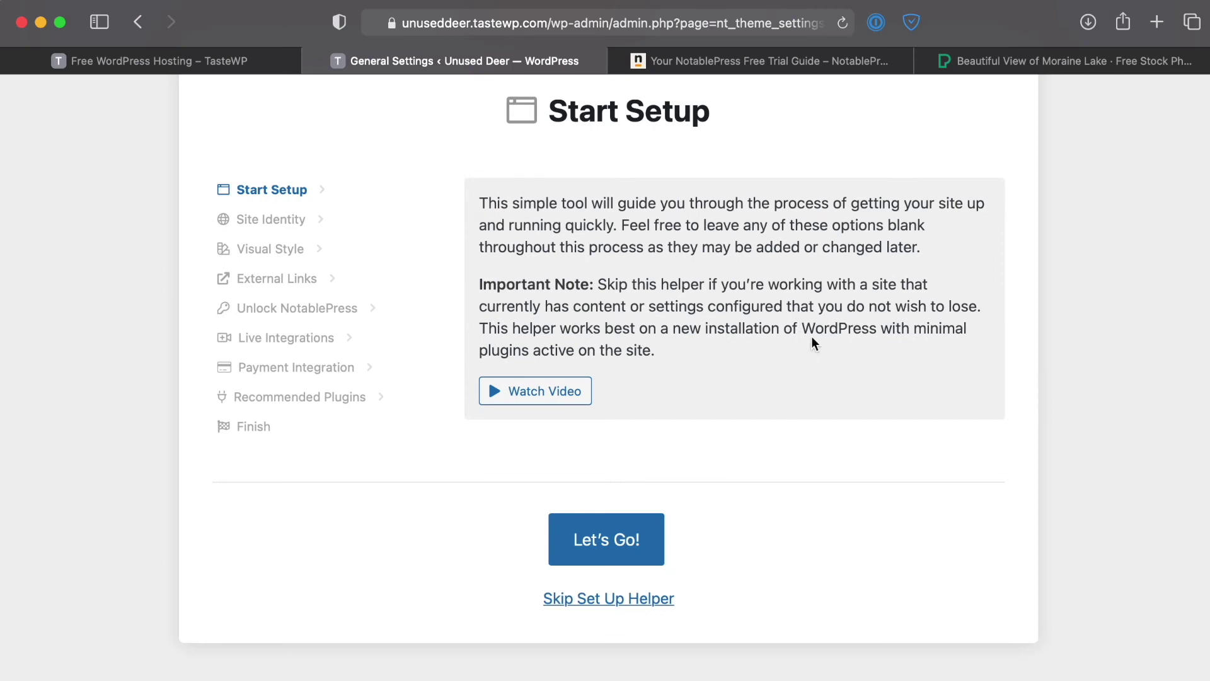
scroll(744, 346, up, 5)
scroll(743, 350, down, 6)
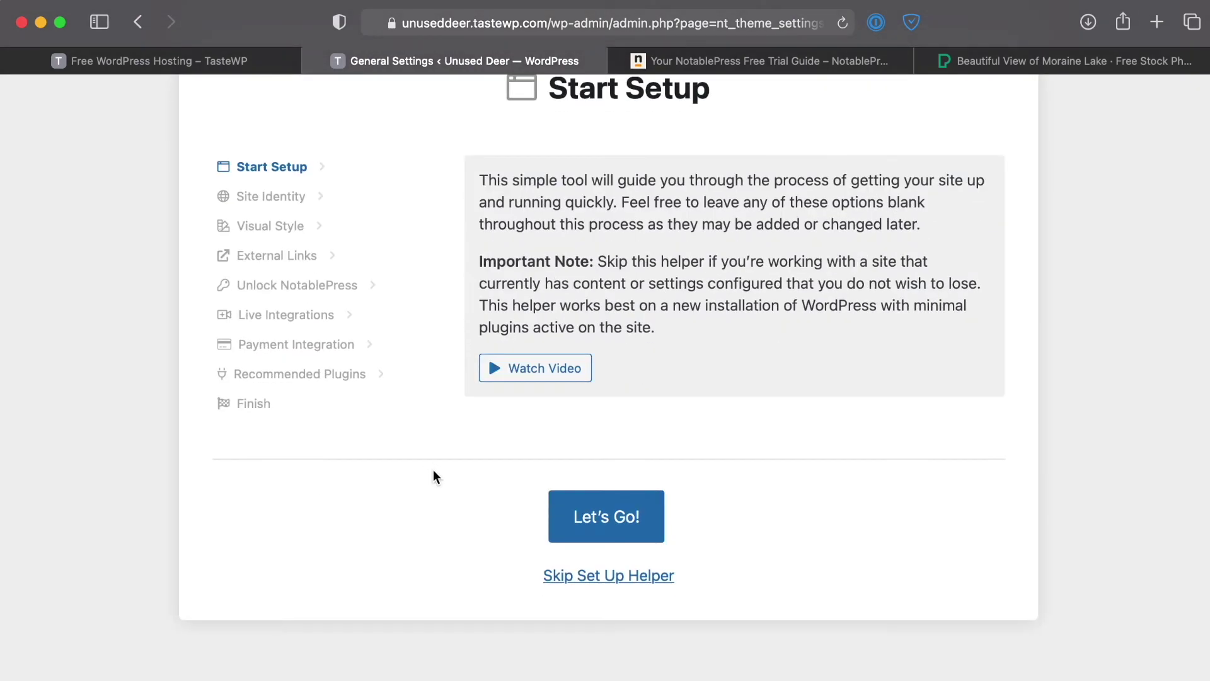
Start the setup helper with Let's Go! and reach Site Identity, selecting the Unused Deer title
click(650, 517)
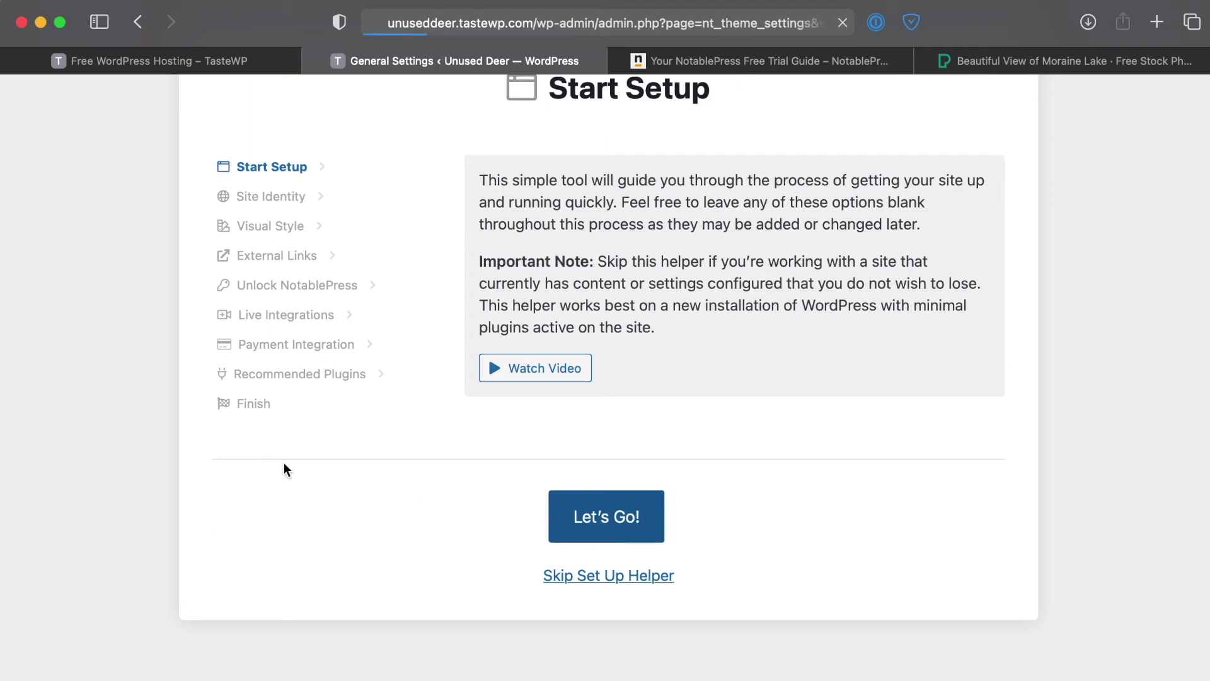
scroll(285, 504, down, 3)
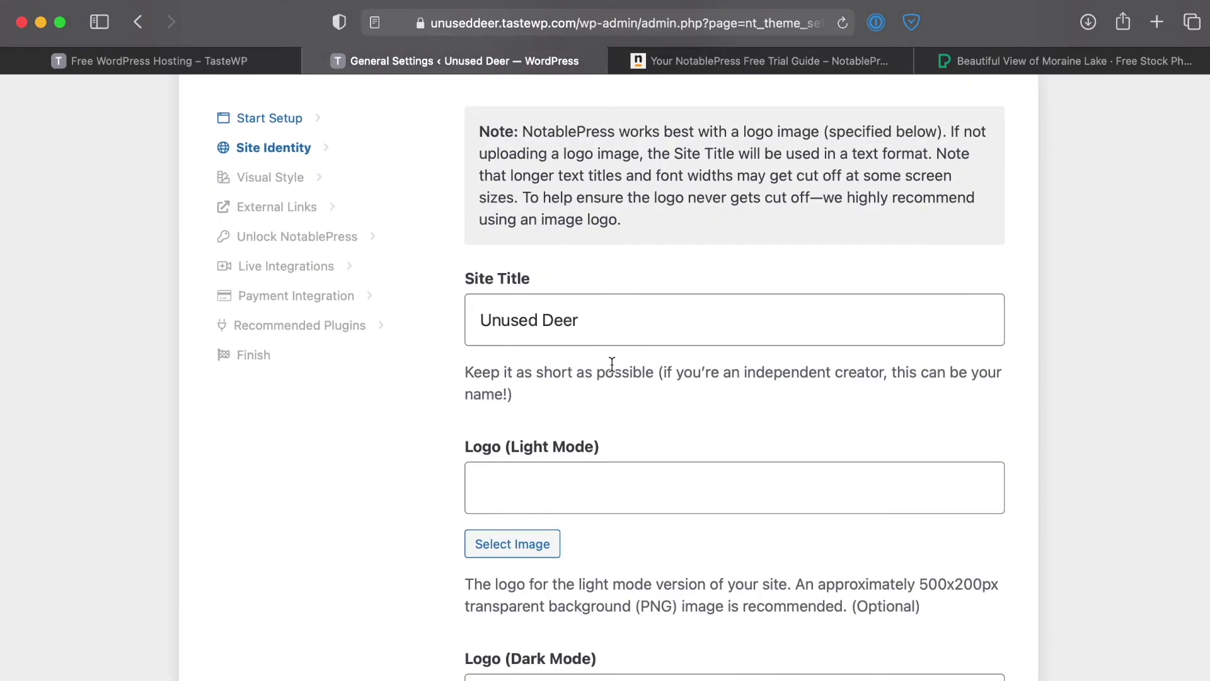
scroll(297, 516, down, 2)
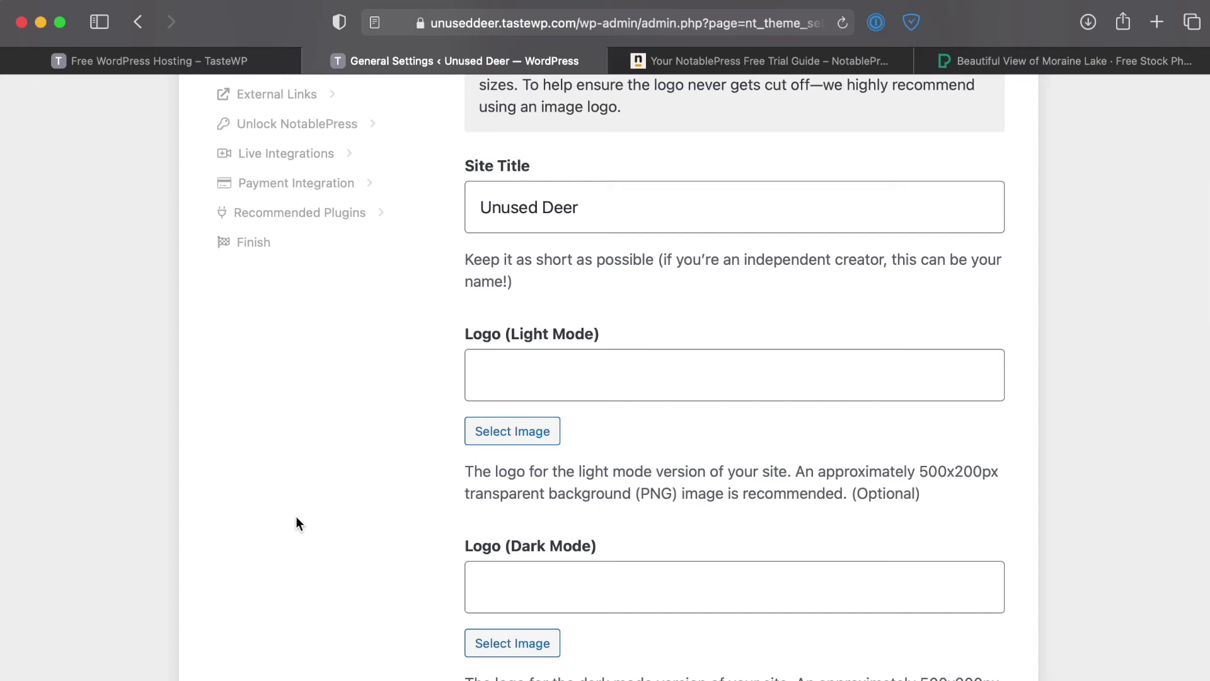
scroll(293, 516, up, 5)
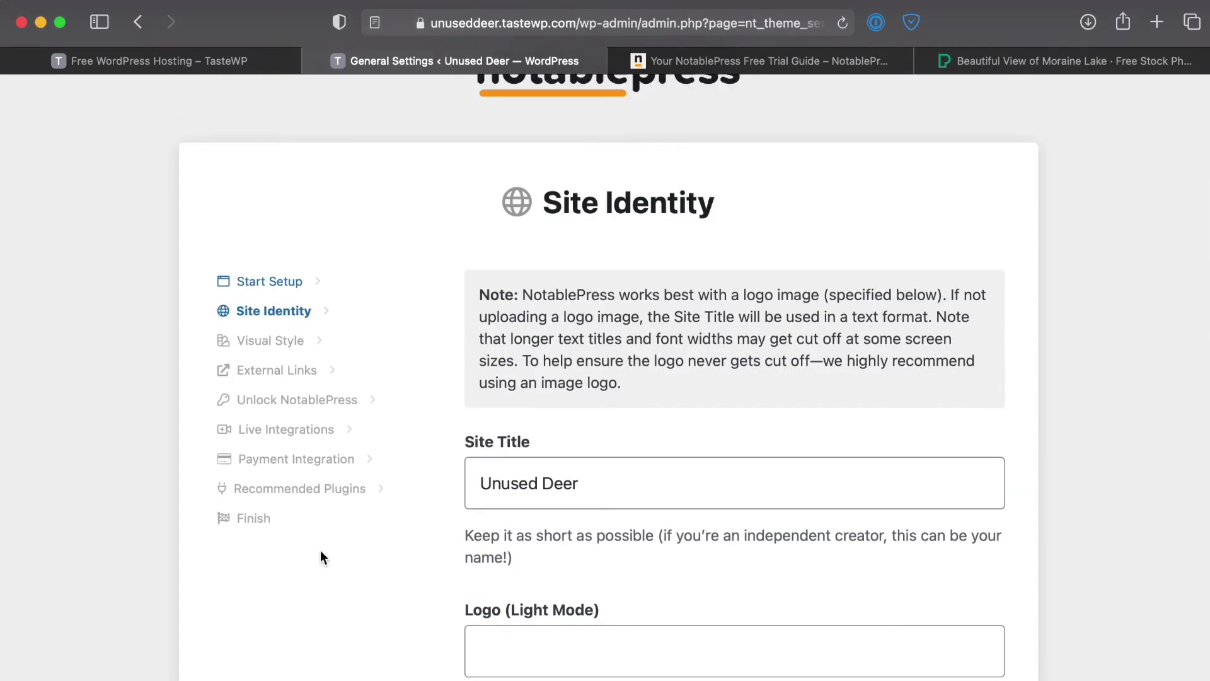
scroll(314, 548, down, 4)
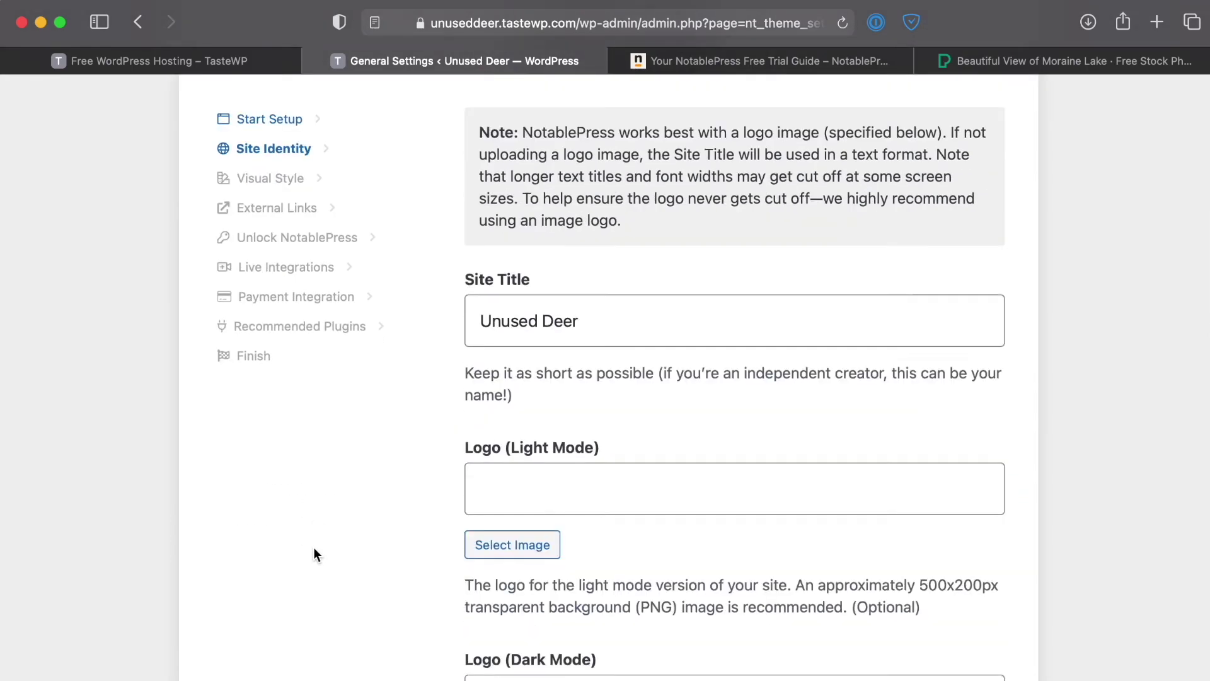
scroll(313, 547, down, 3)
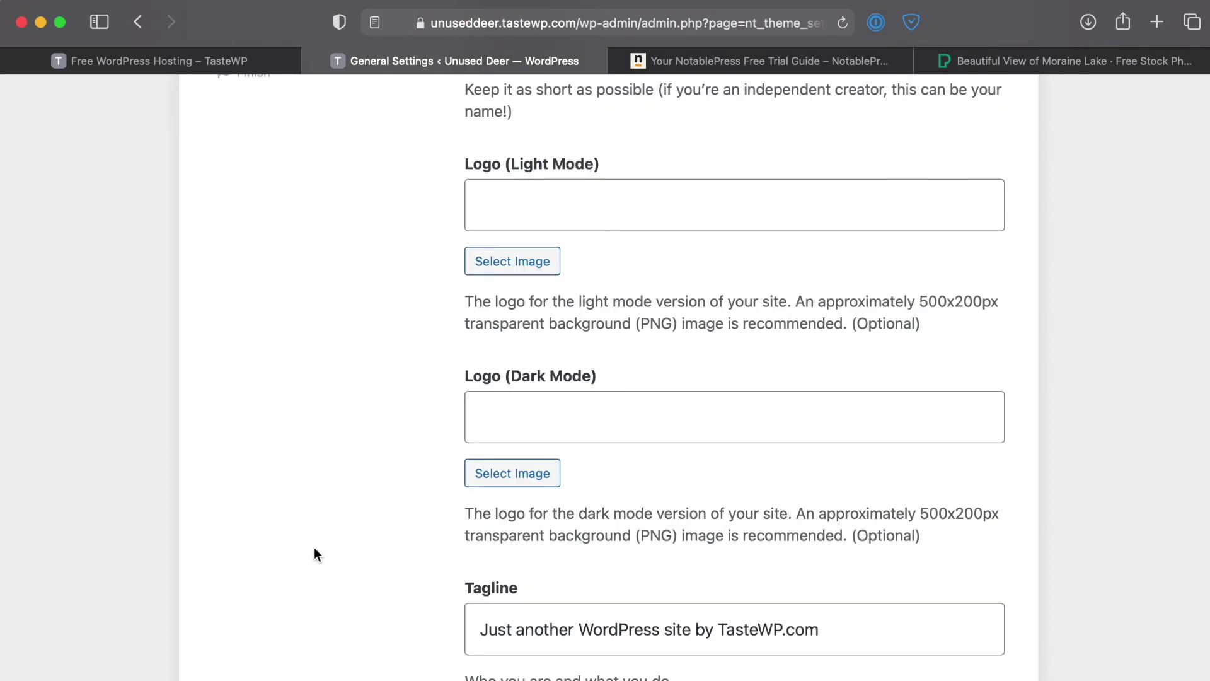
scroll(391, 466, up, 1)
scroll(391, 469, up, 5)
drag(627, 379, 435, 381)
scroll(345, 551, down, 10)
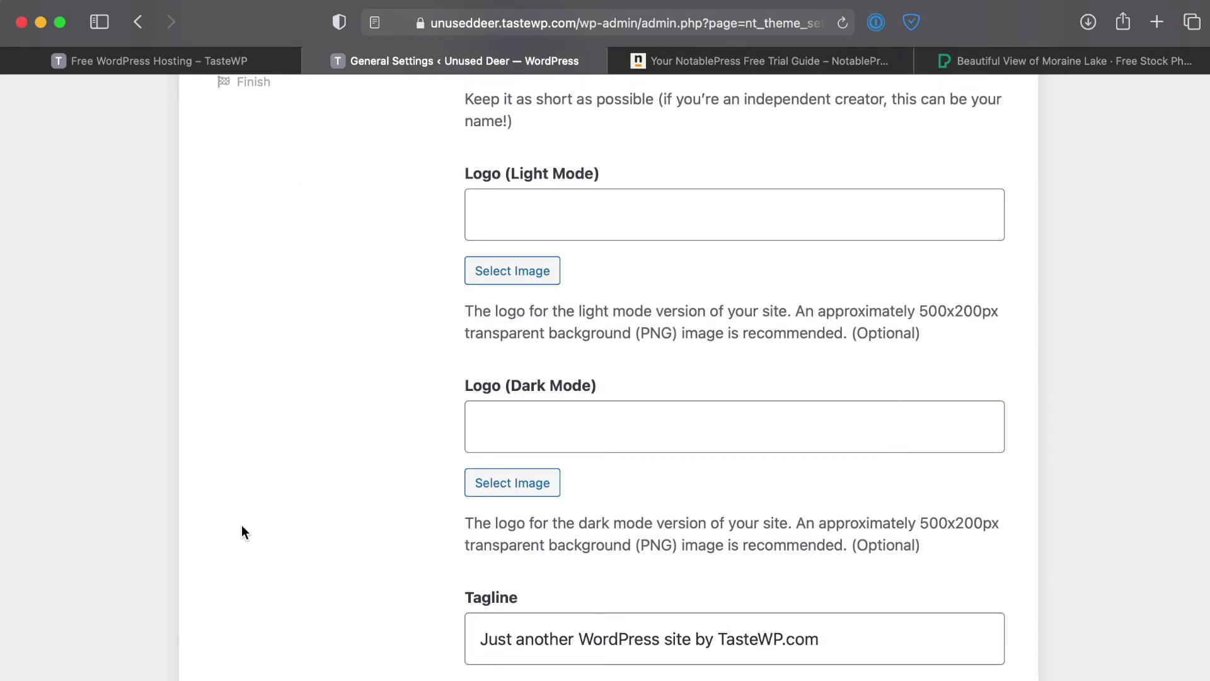
Enter the headline 'This Is Just a Quick Test Site I've Set Up'
scroll(262, 523, down, 1)
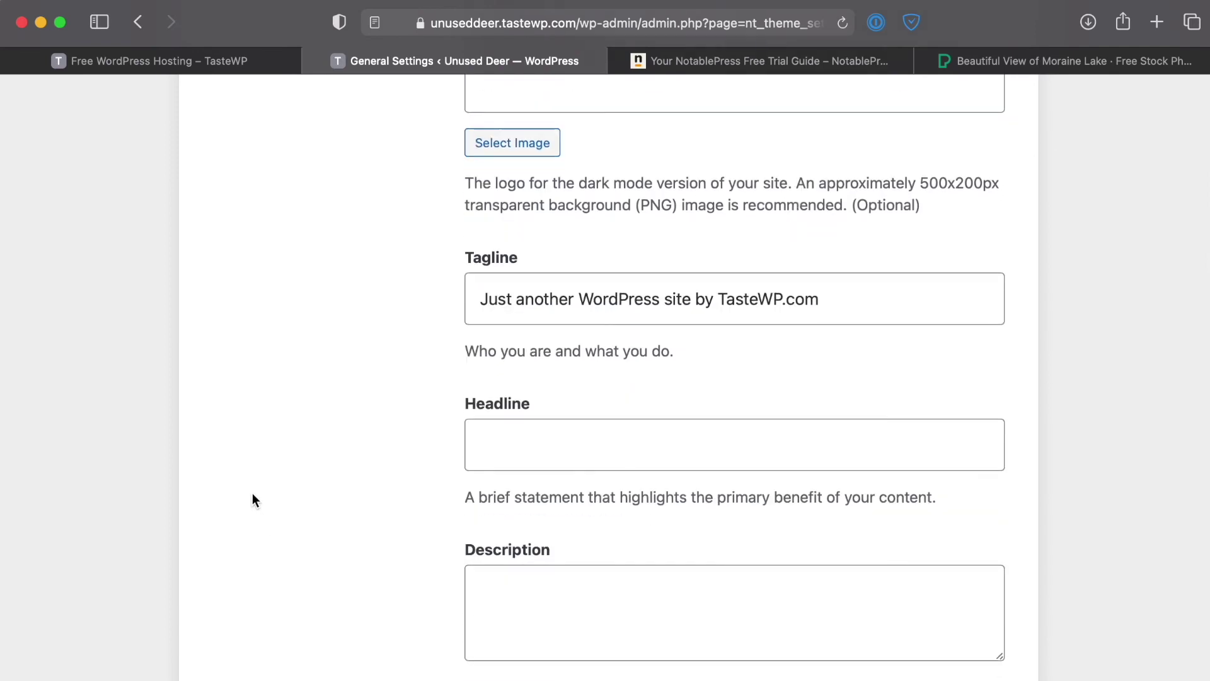
click(561, 448)
text(This)
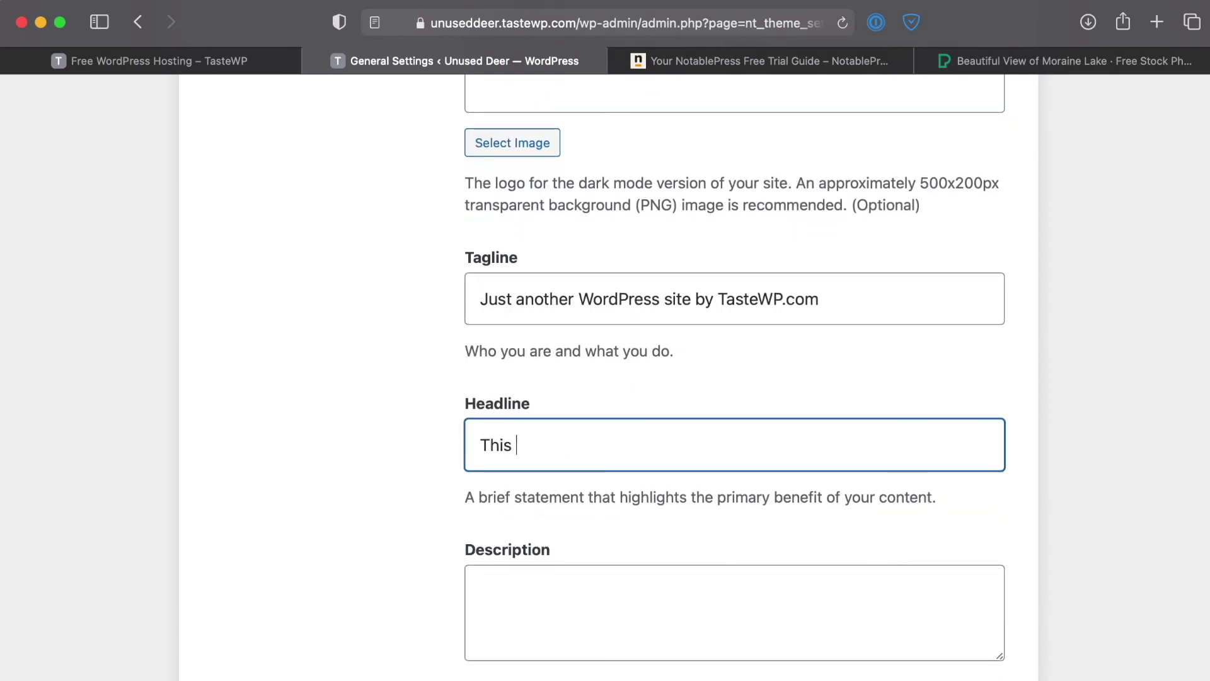
text( Is Just a Qu)
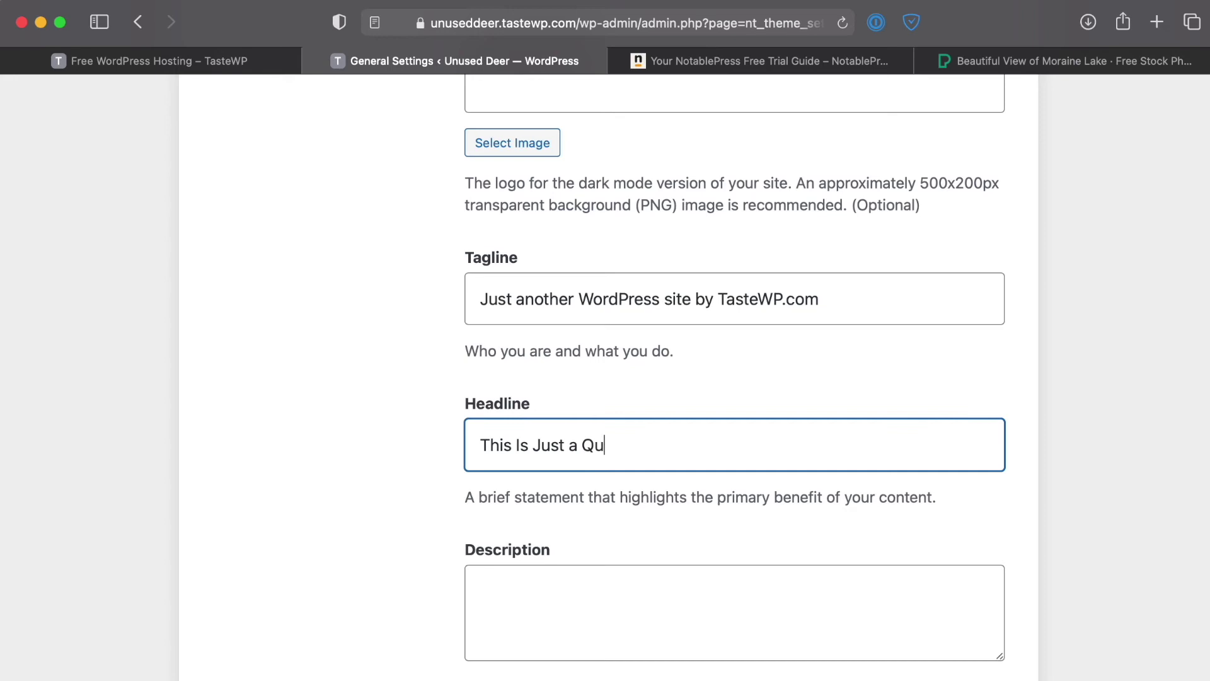
text(ick tes)
key(BackSpace)
key(BackSpace)
text(Test Site )
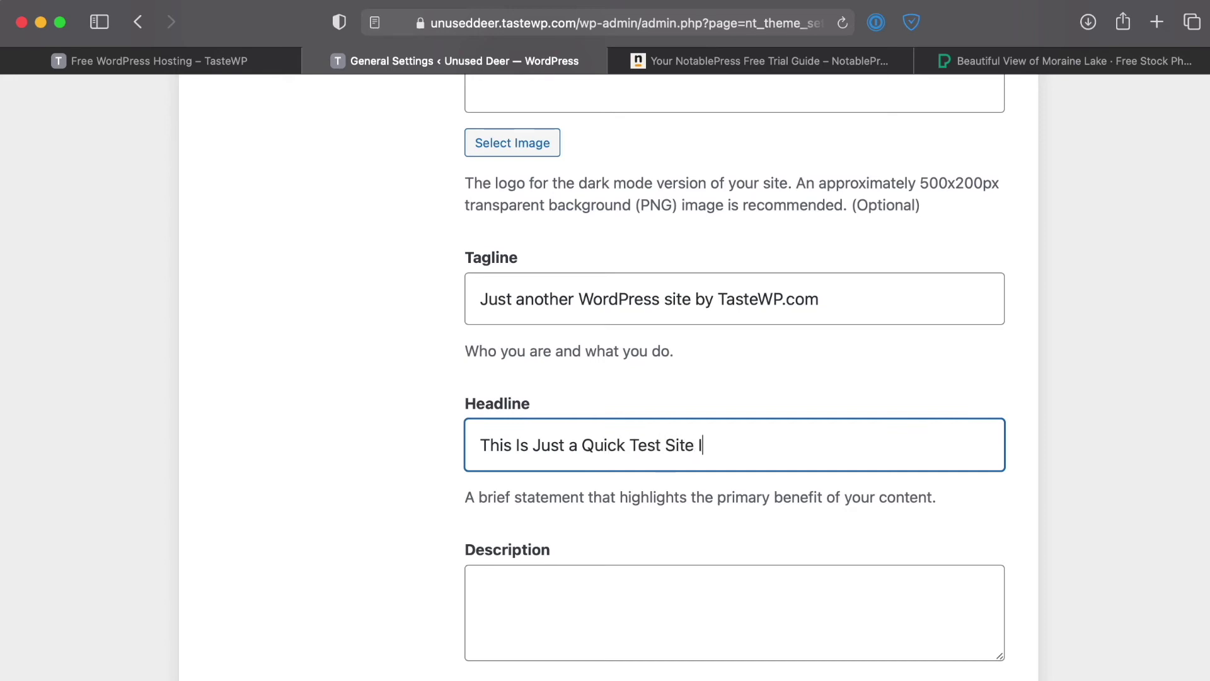
text(I've Set Up)
Paste placeholder lorem text into Description and continue with Next Step »
scroll(660, 416, down, 3)
click(660, 416)
text(Est possimus sit est nam. Eum voluptate eos laborum dicta mollitia eveniet aut. Maxime eveniet ipsa excepturi. Minima ducimus error neque. Ad voluptatibus quia qui dolorem est beatae tempore ea.)
scroll(379, 391, down, 2)
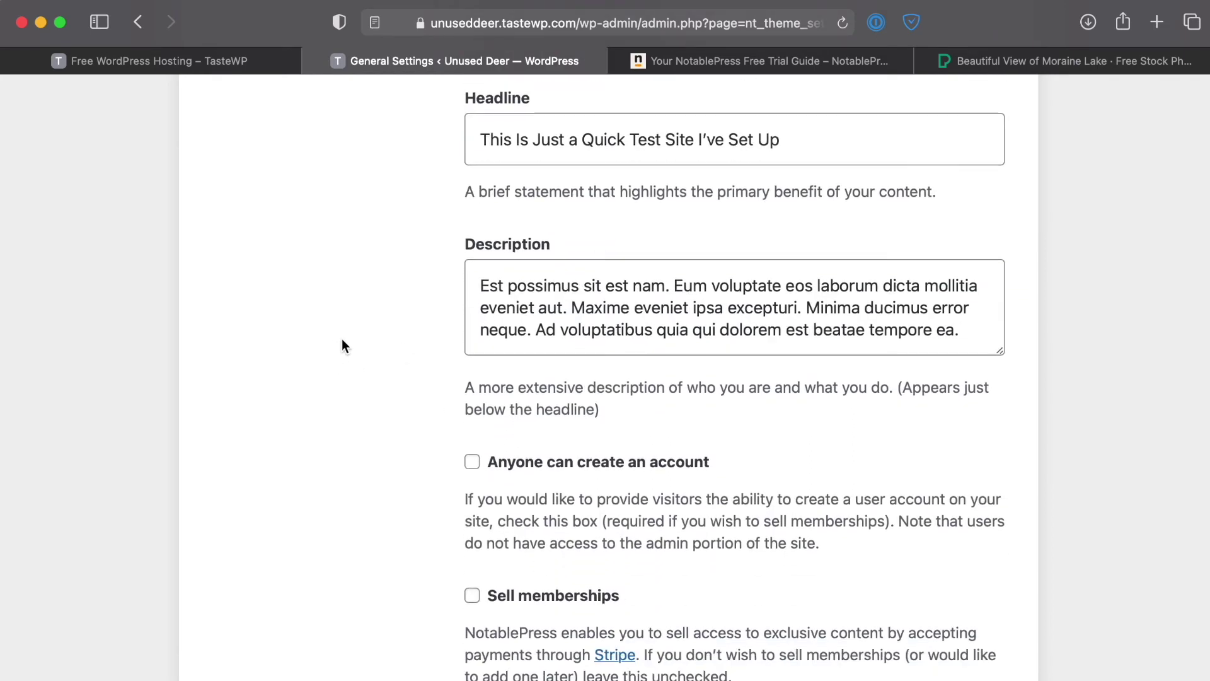
scroll(403, 394, down, 2)
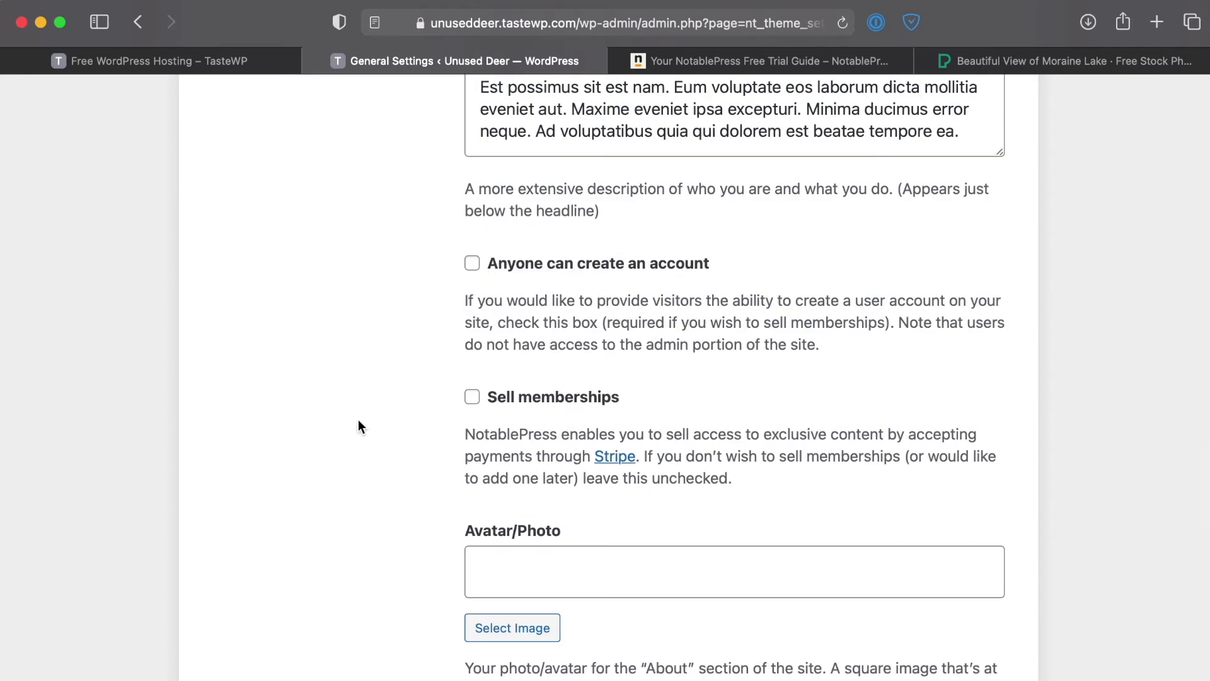
scroll(479, 371, down, 3)
scroll(340, 383, down, 1)
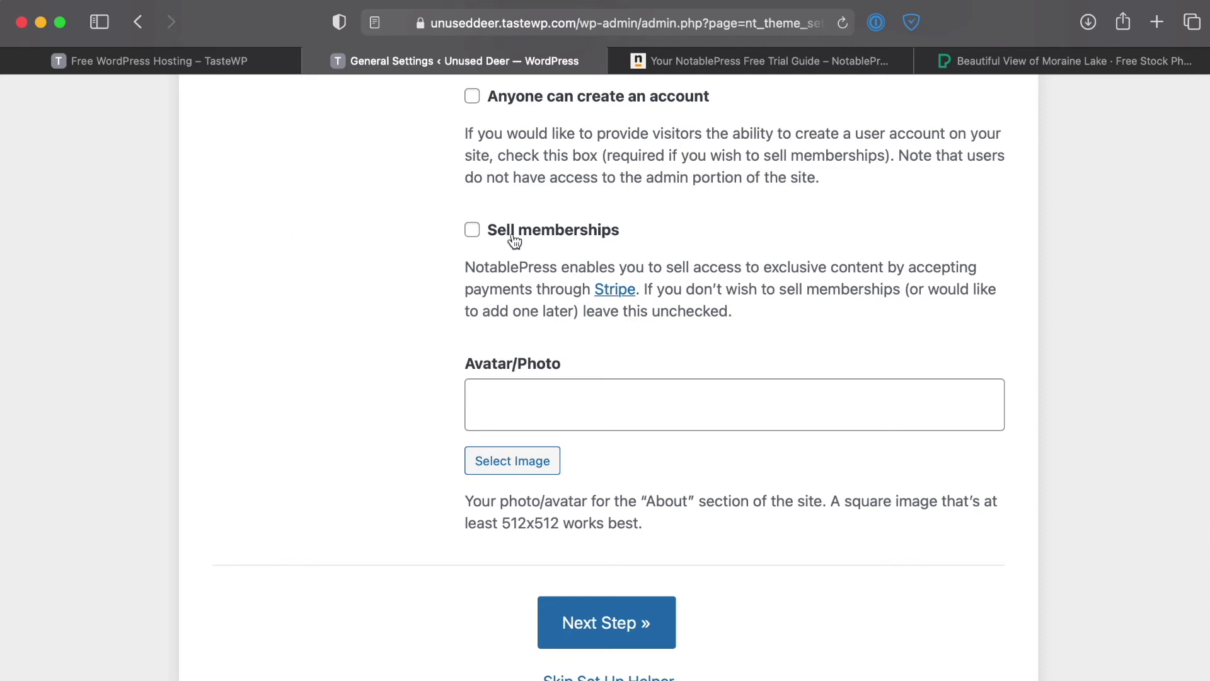
scroll(338, 354, down, 1)
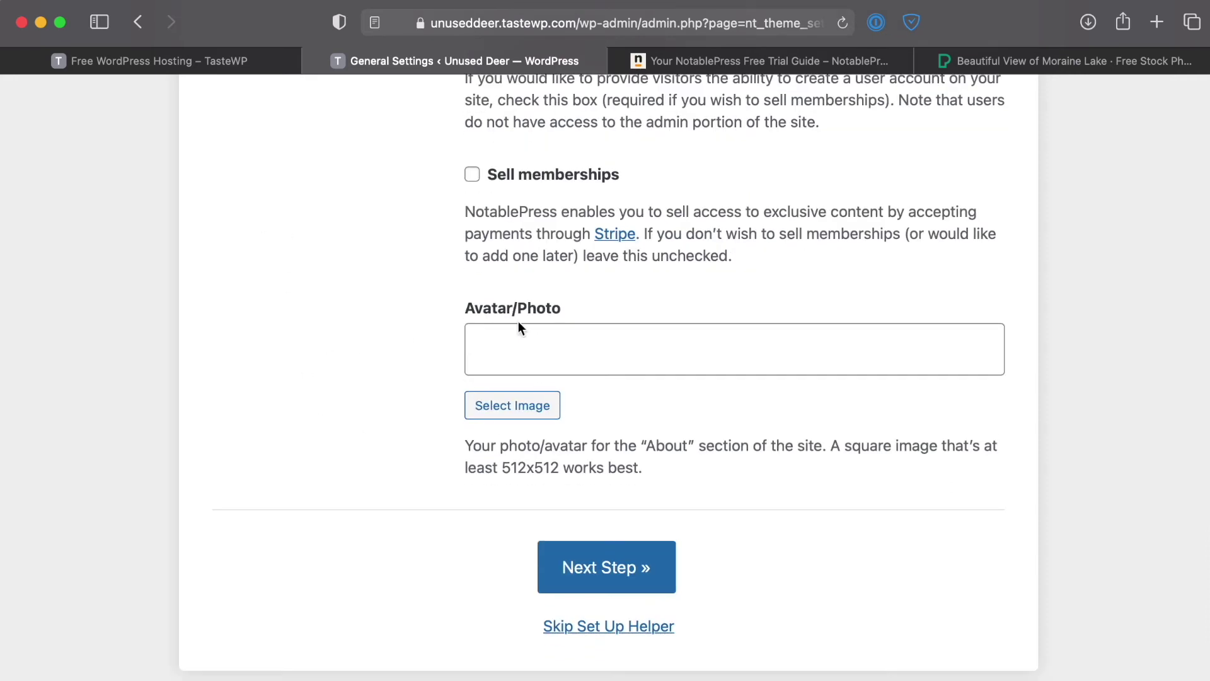
scroll(298, 394, down, 1)
click(554, 526)
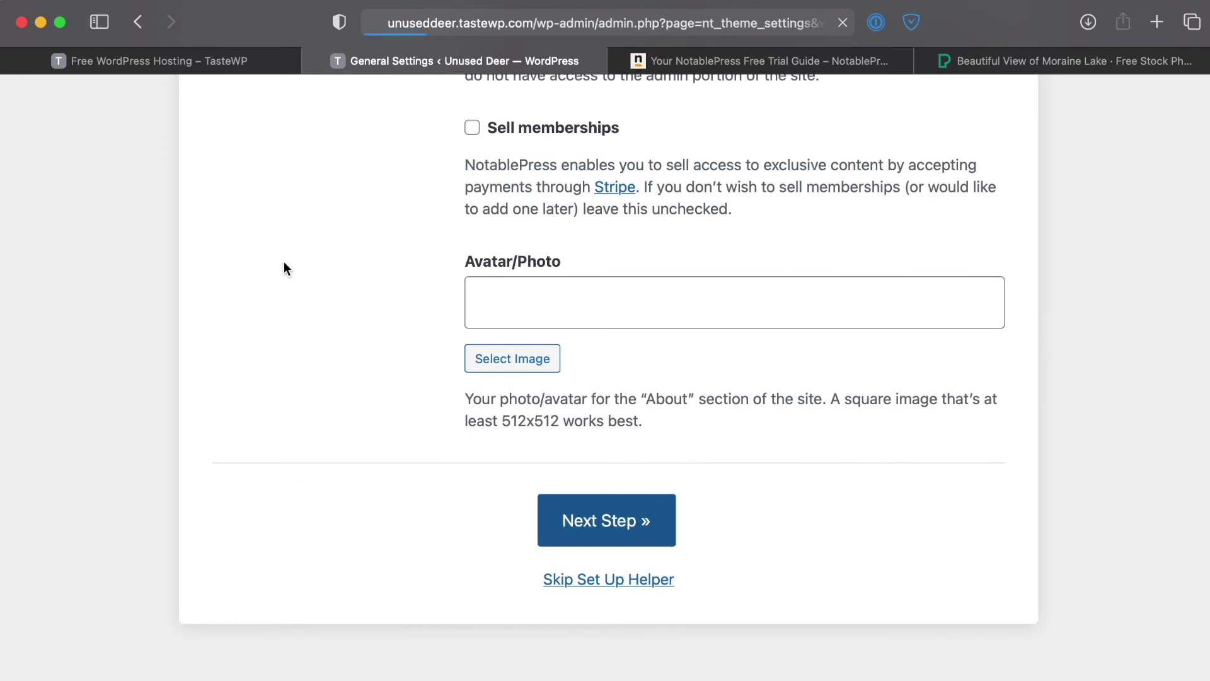
Set the primary colour to green (#81d742) and turn on Dark Mode
scroll(264, 315, down, 4)
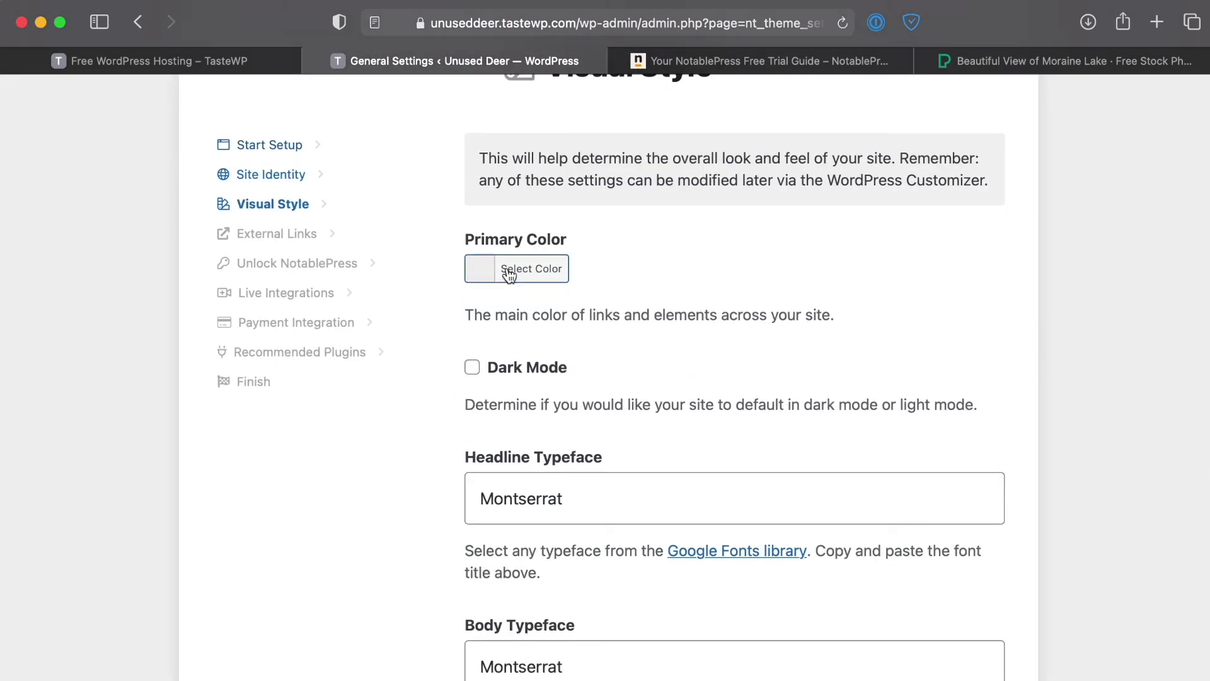
click(502, 270)
click(594, 518)
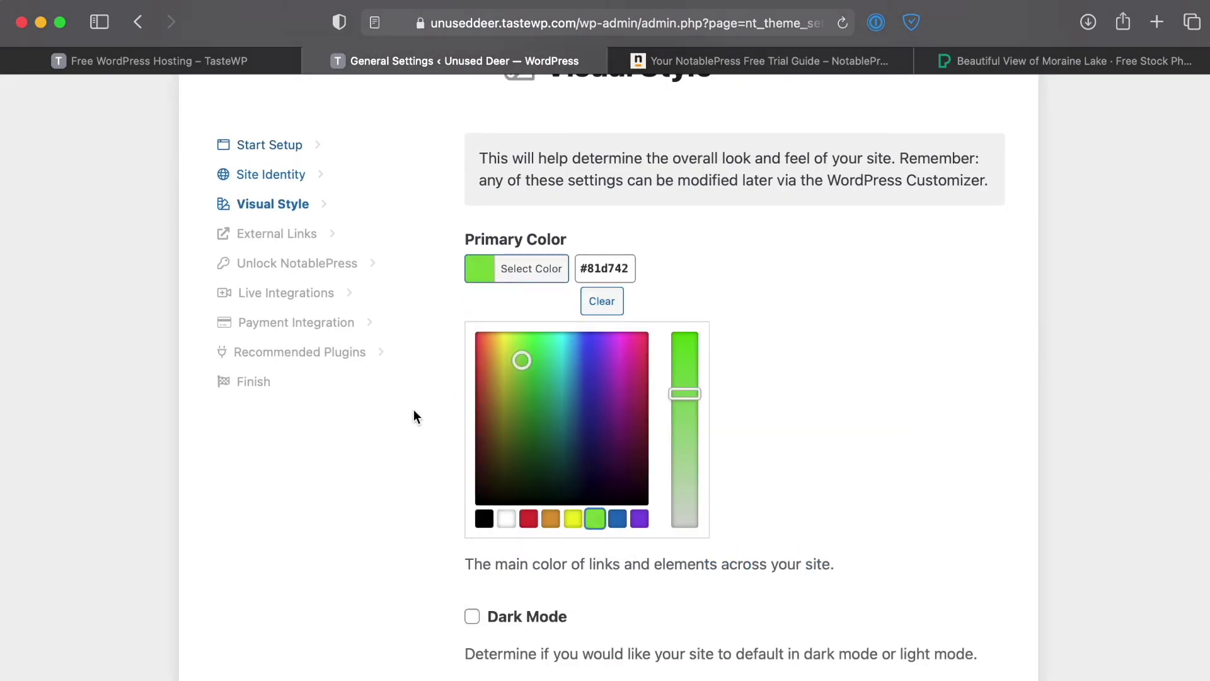
click(373, 531)
scroll(374, 526, down, 1)
click(557, 305)
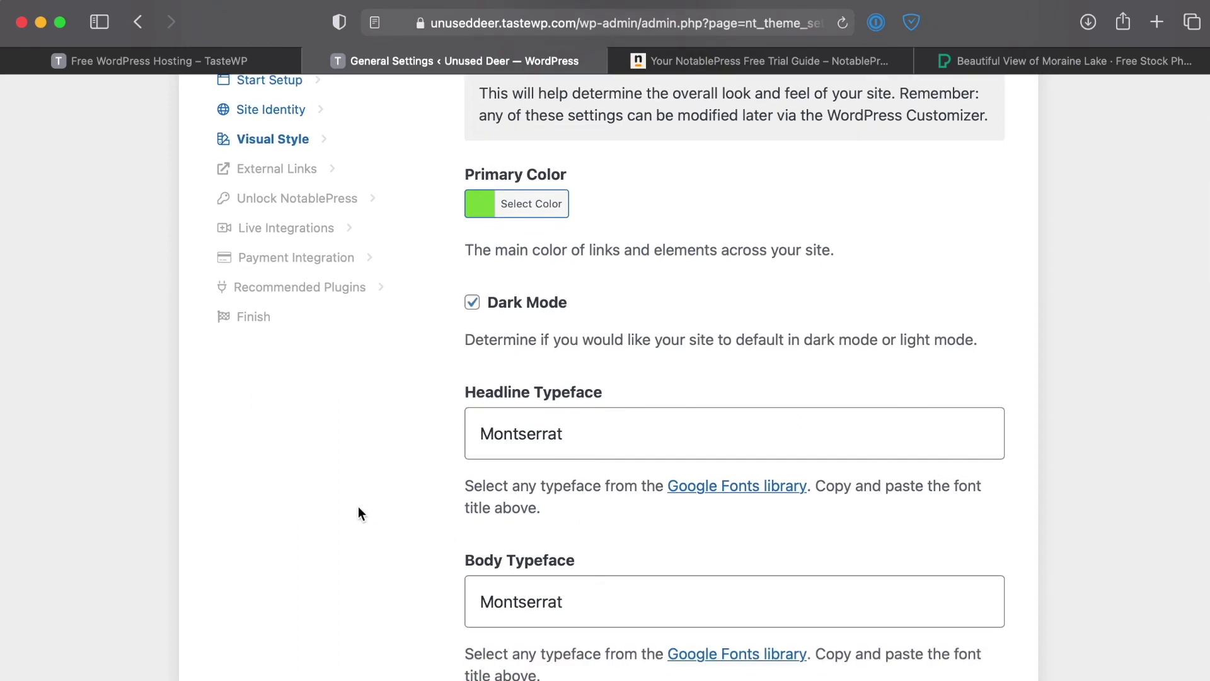
Bring up the media picker for the Background Image with Select Image
scroll(357, 506, down, 3)
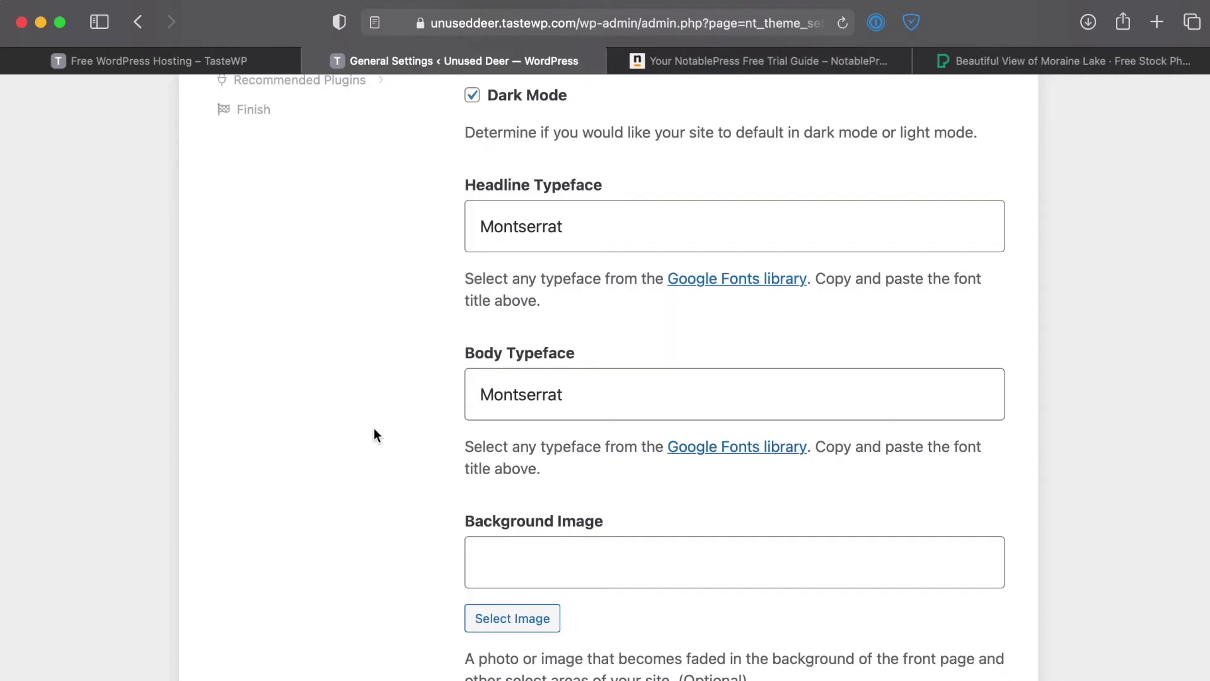
scroll(378, 432, down, 3)
scroll(408, 362, down, 2)
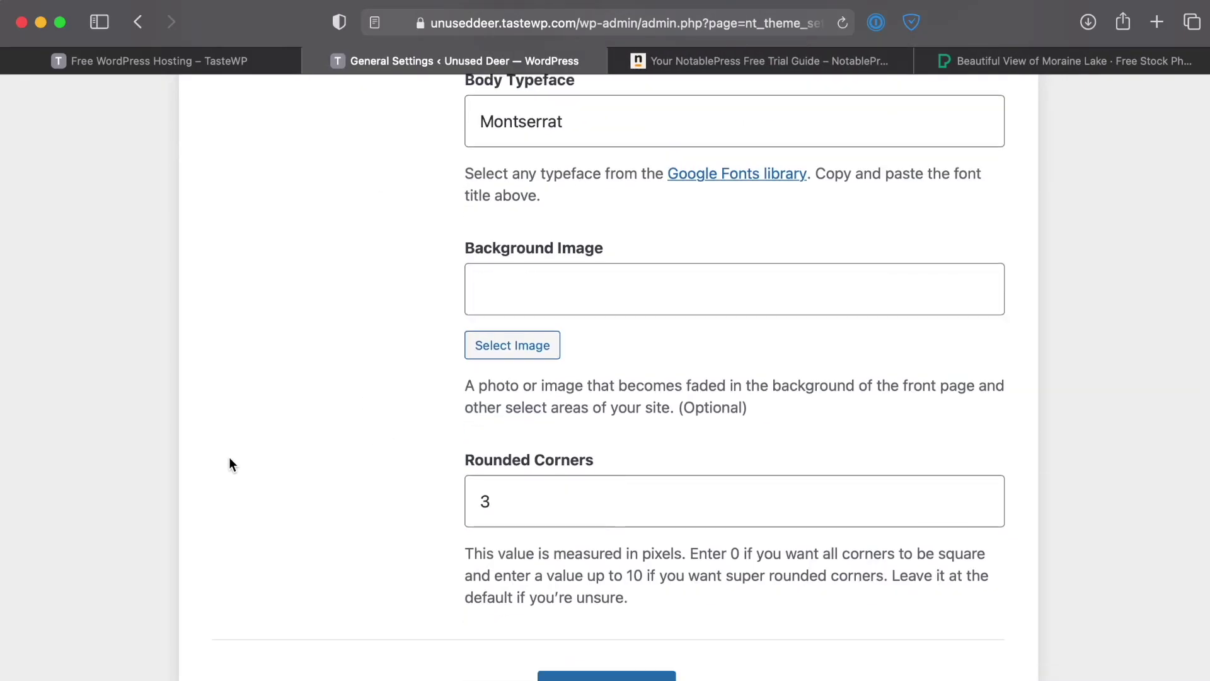
click(527, 349)
Upload the Moraine Lake photo as pexels-photo-2662116.jpeg and insert it as the background image
click(1038, 62)
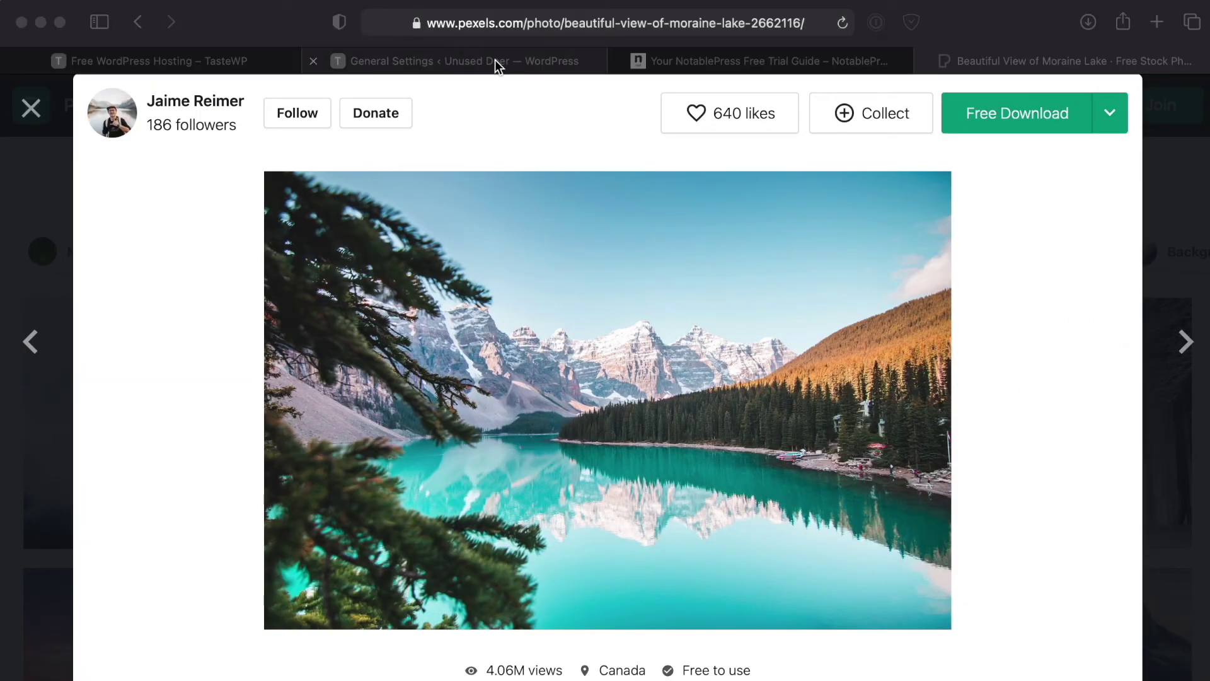
click(494, 61)
drag(1154, 252, 433, 243)
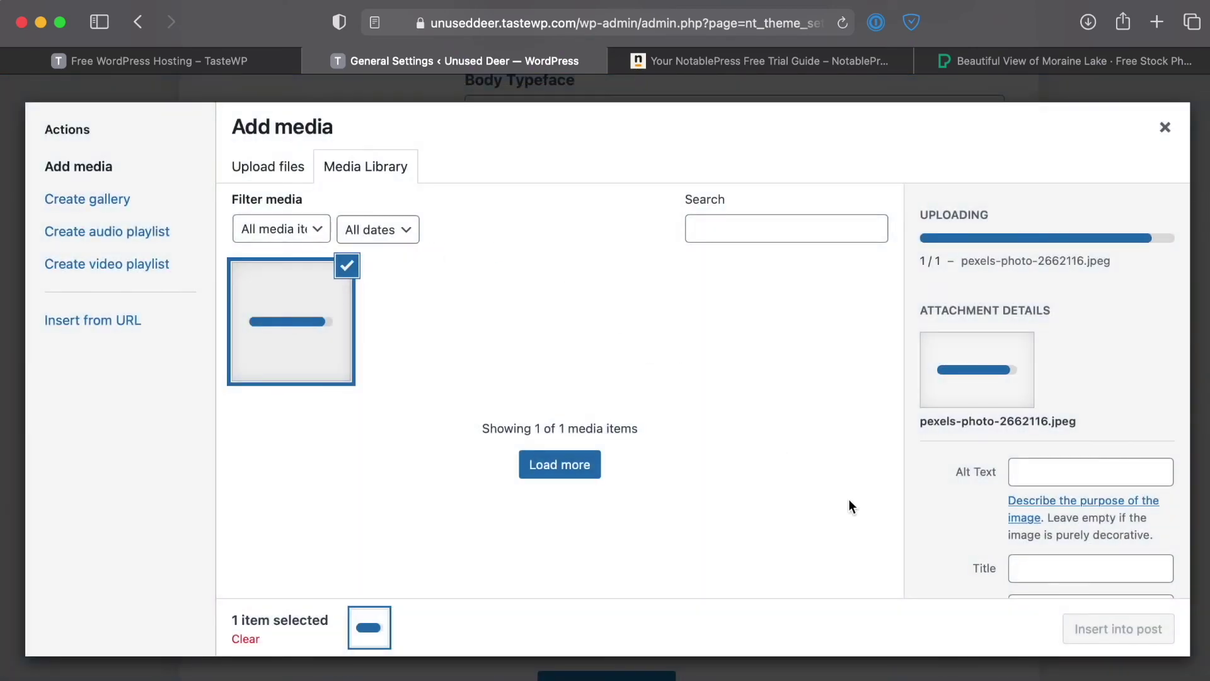
click(1117, 630)
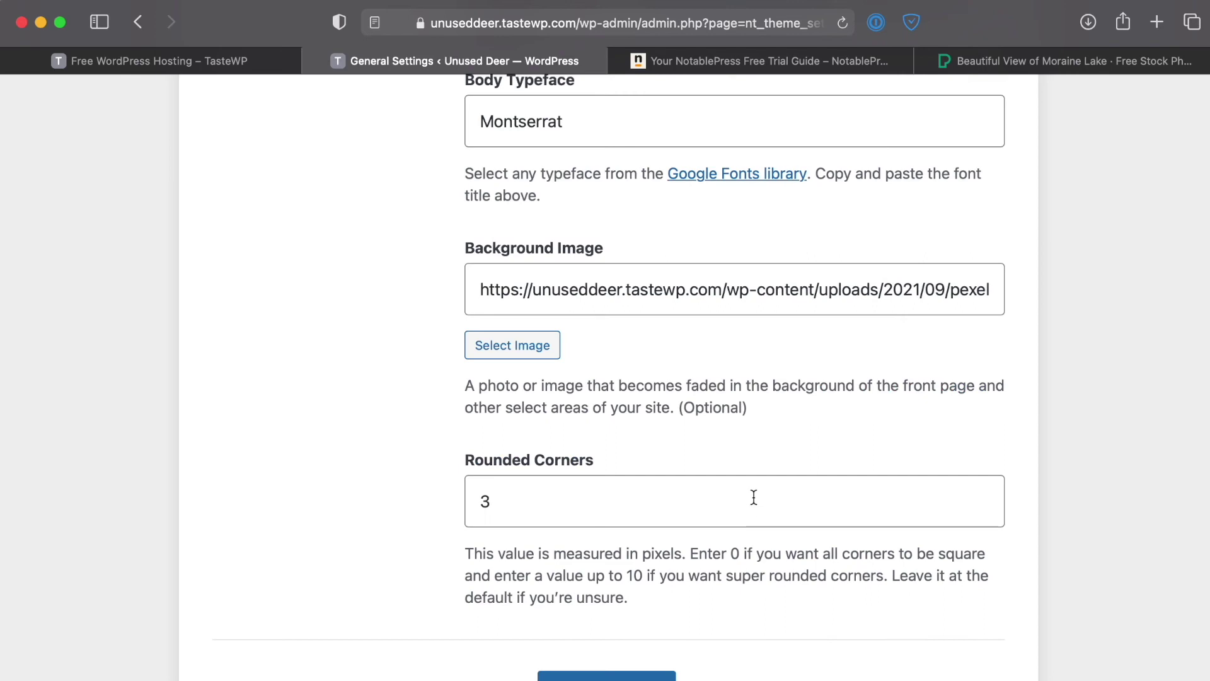
Keep Rounded Corners at 3 and advance to the External Links step
scroll(914, 485, down, 1)
scroll(914, 485, down, 3)
key(Tab)
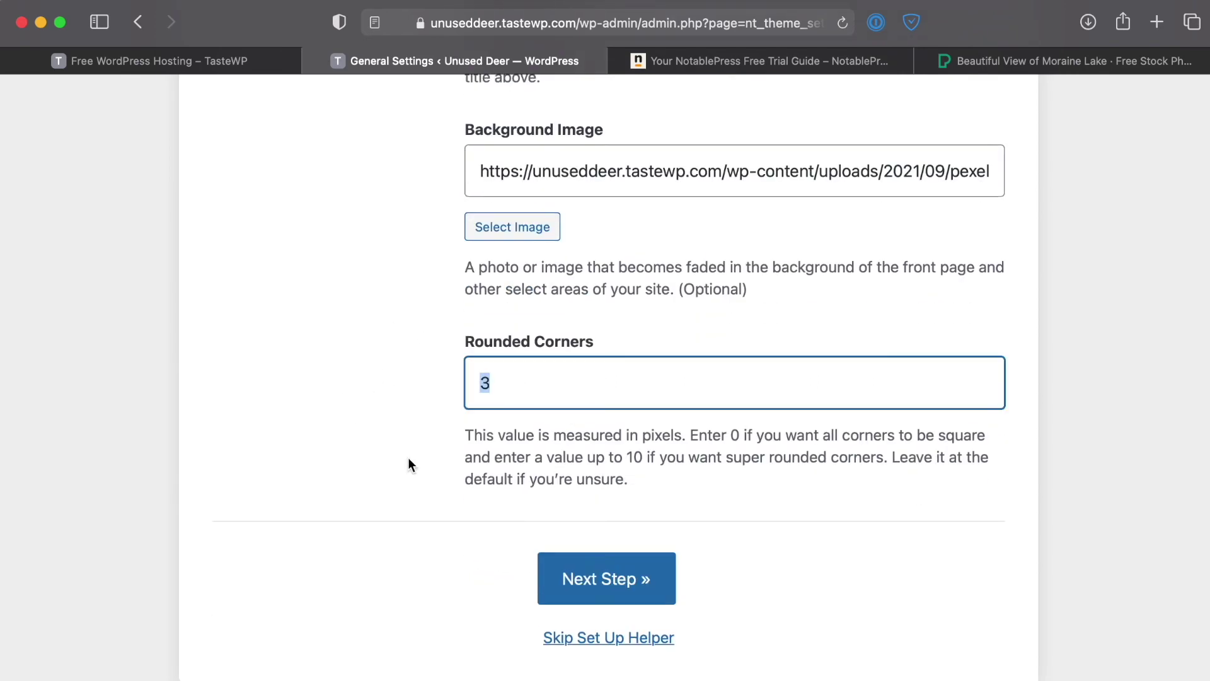
click(434, 491)
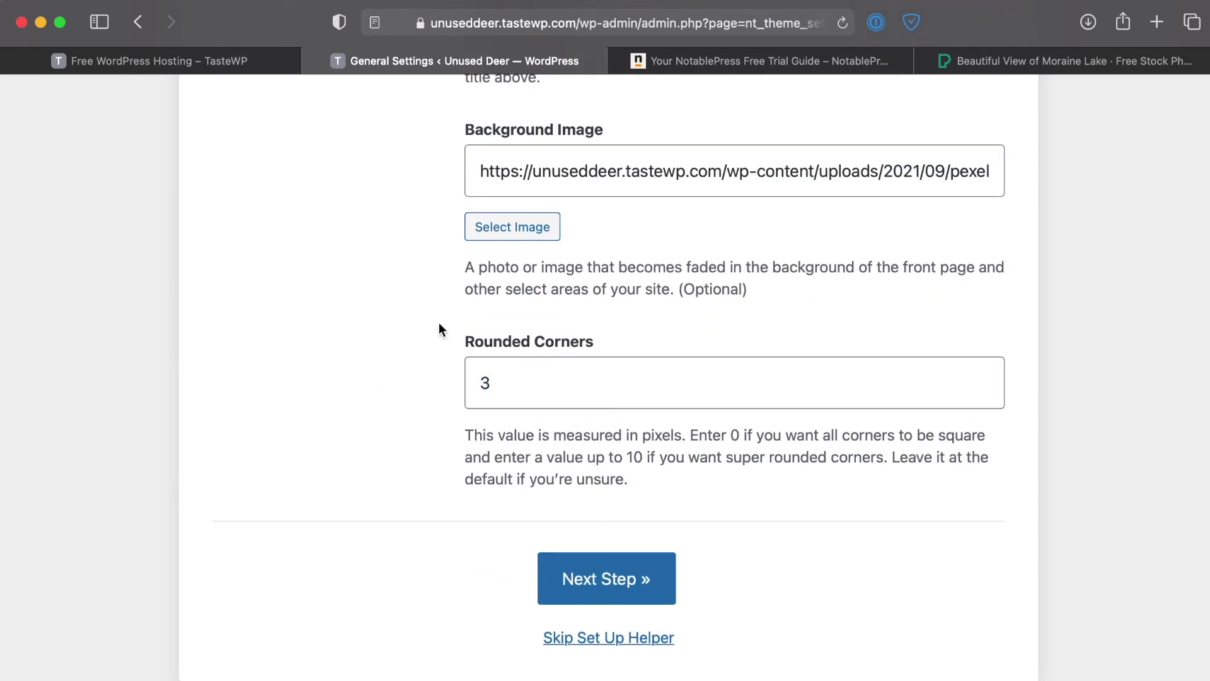
click(656, 581)
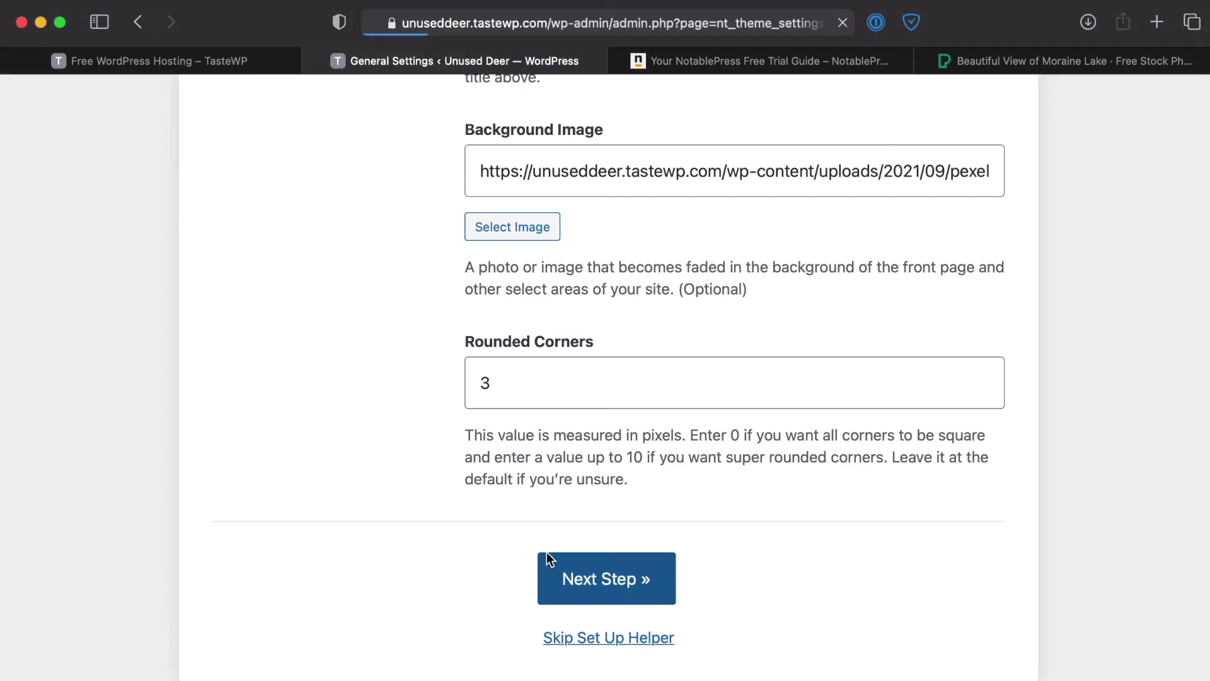
Leave all external links blank and move past the External Links step
scroll(399, 543, down, 10)
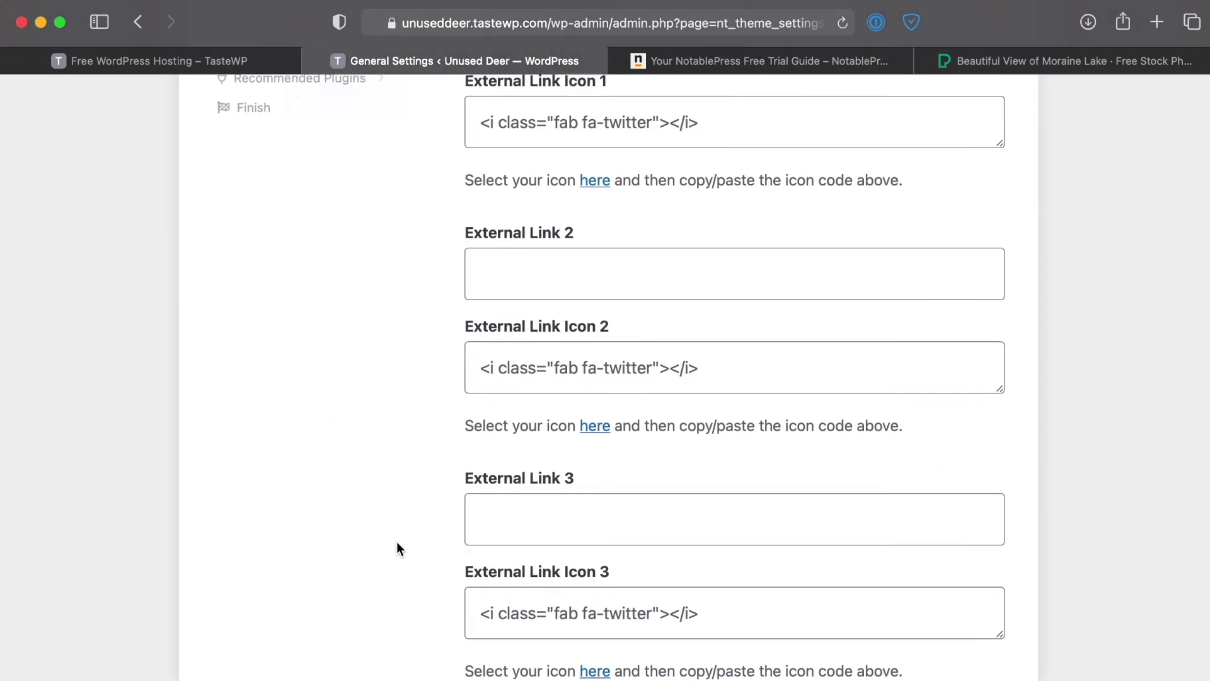
scroll(406, 553, down, 4)
click(612, 628)
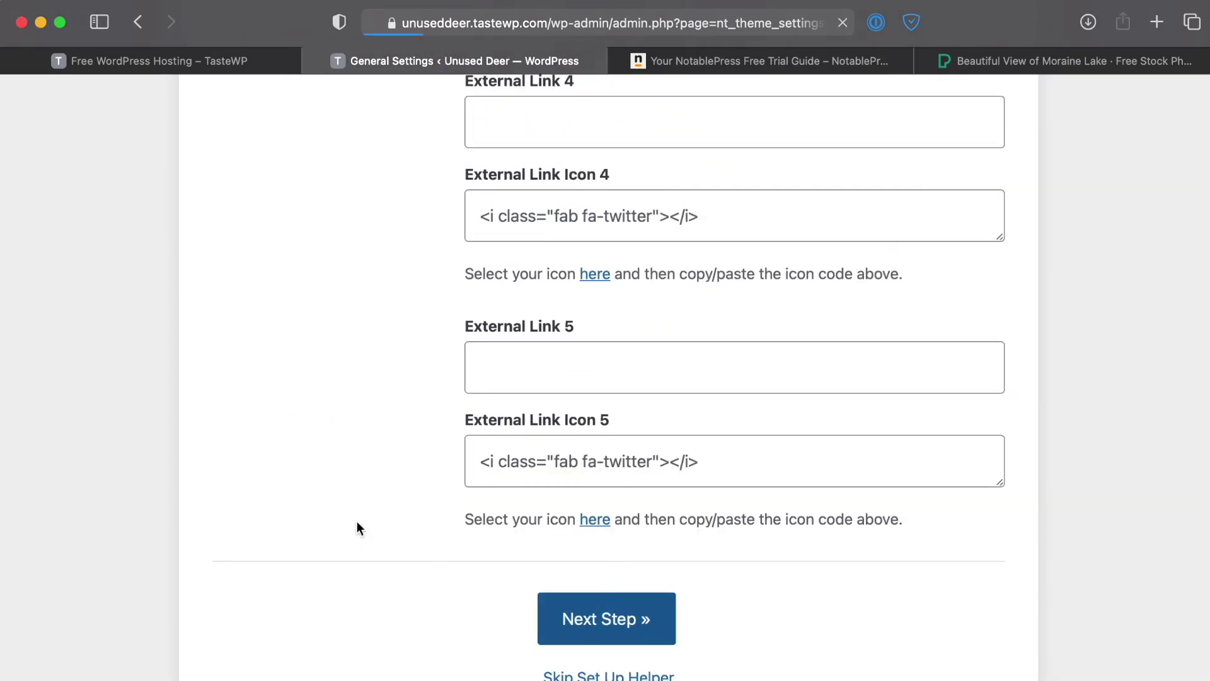
Leave the License Key empty and continue on the free trial to Live Integrations
scroll(346, 509, down, 4)
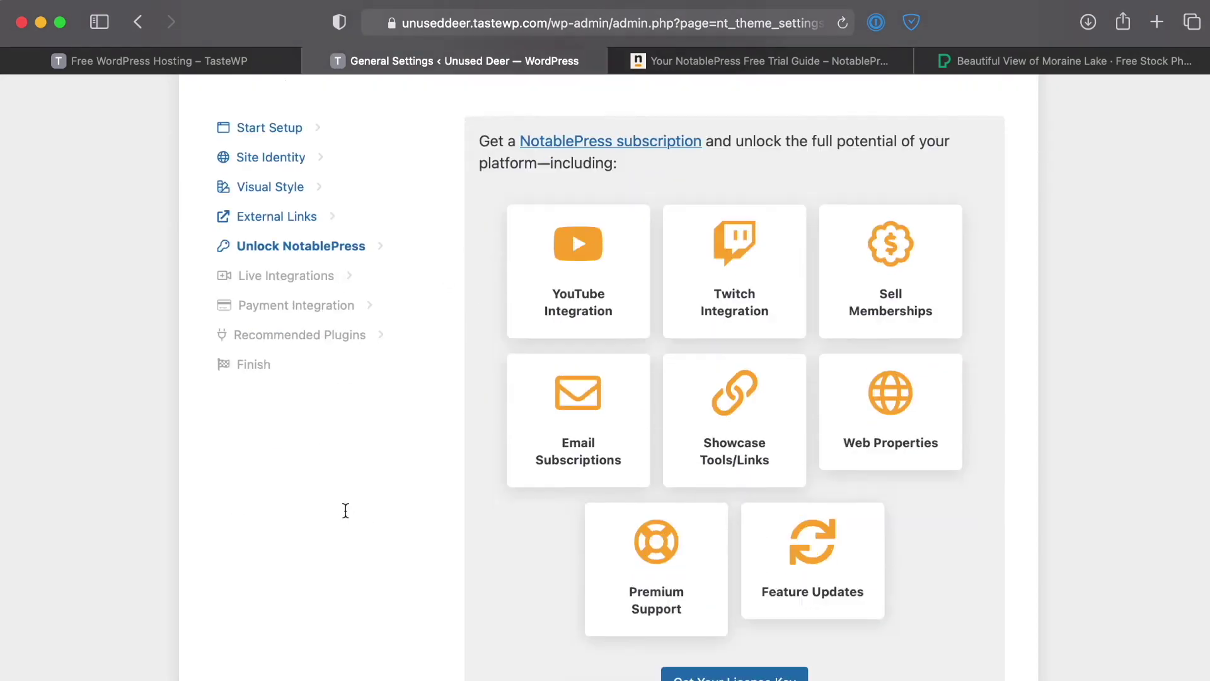
scroll(345, 509, up, 1)
scroll(432, 429, down, 6)
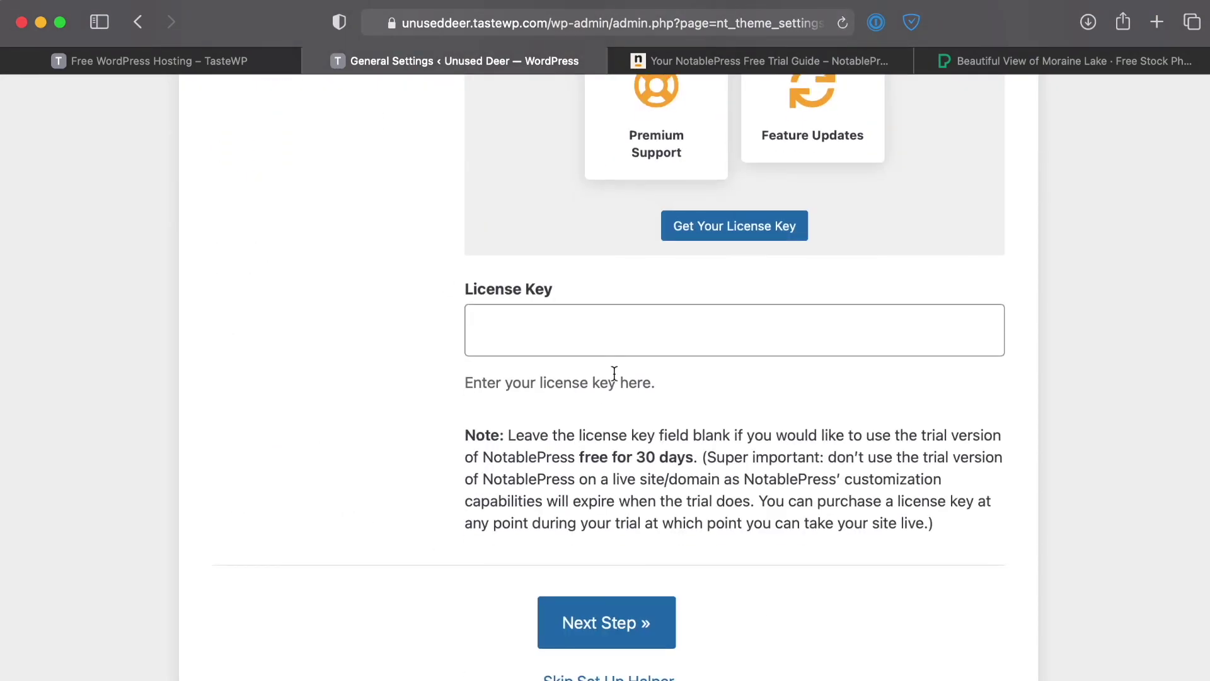
scroll(347, 385, up, 3)
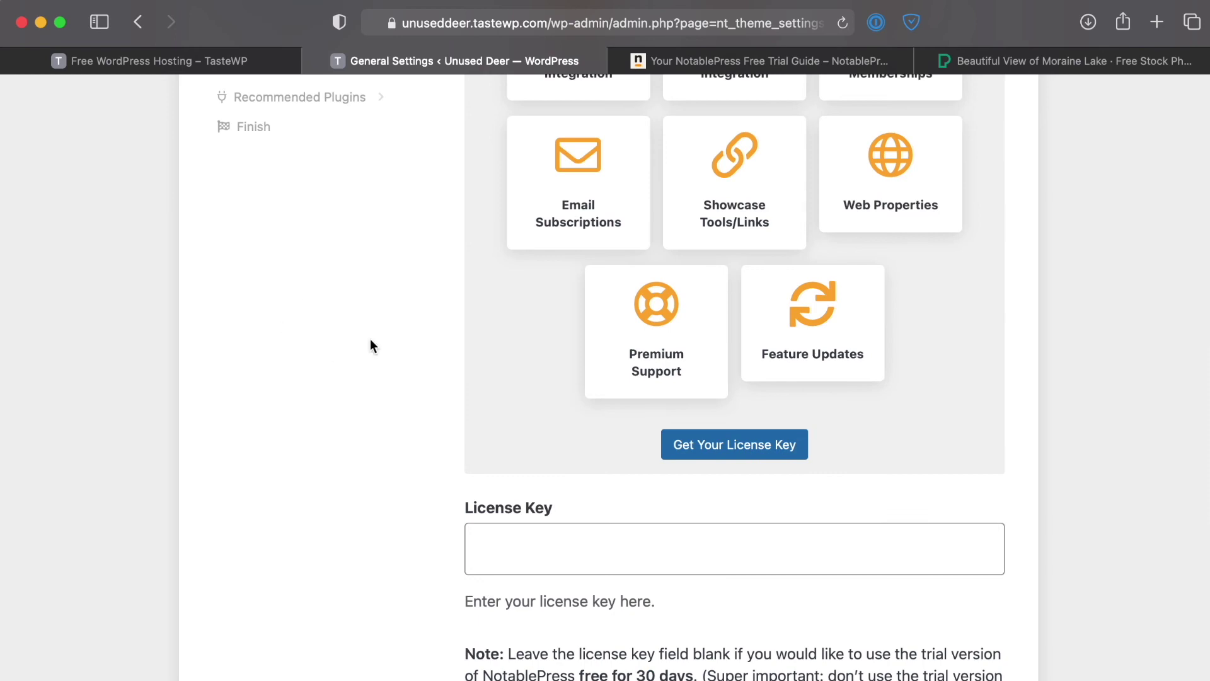
scroll(384, 416, down, 4)
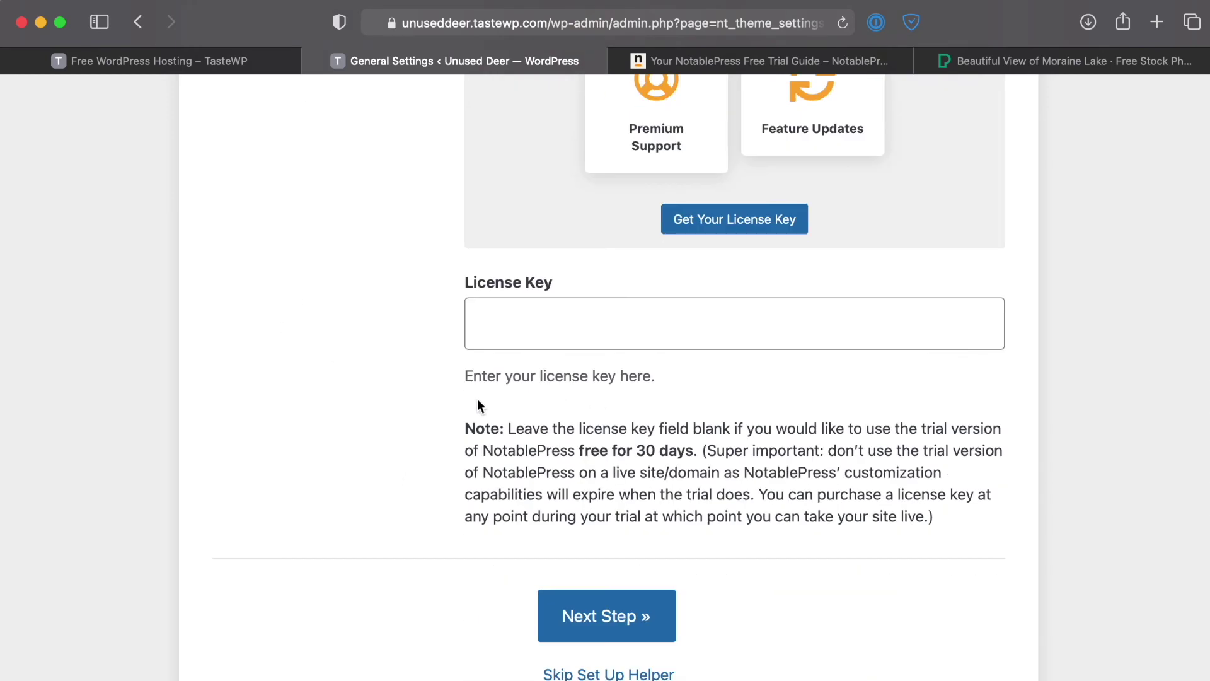
scroll(453, 403, down, 3)
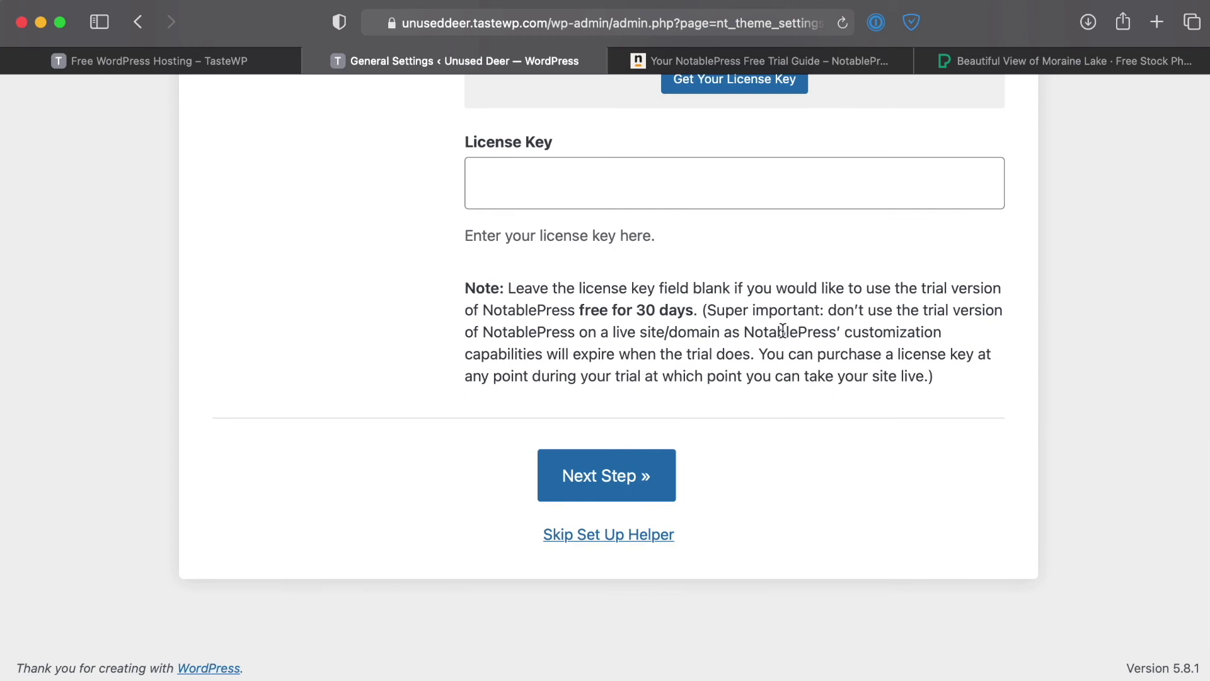
scroll(400, 397, up, 2)
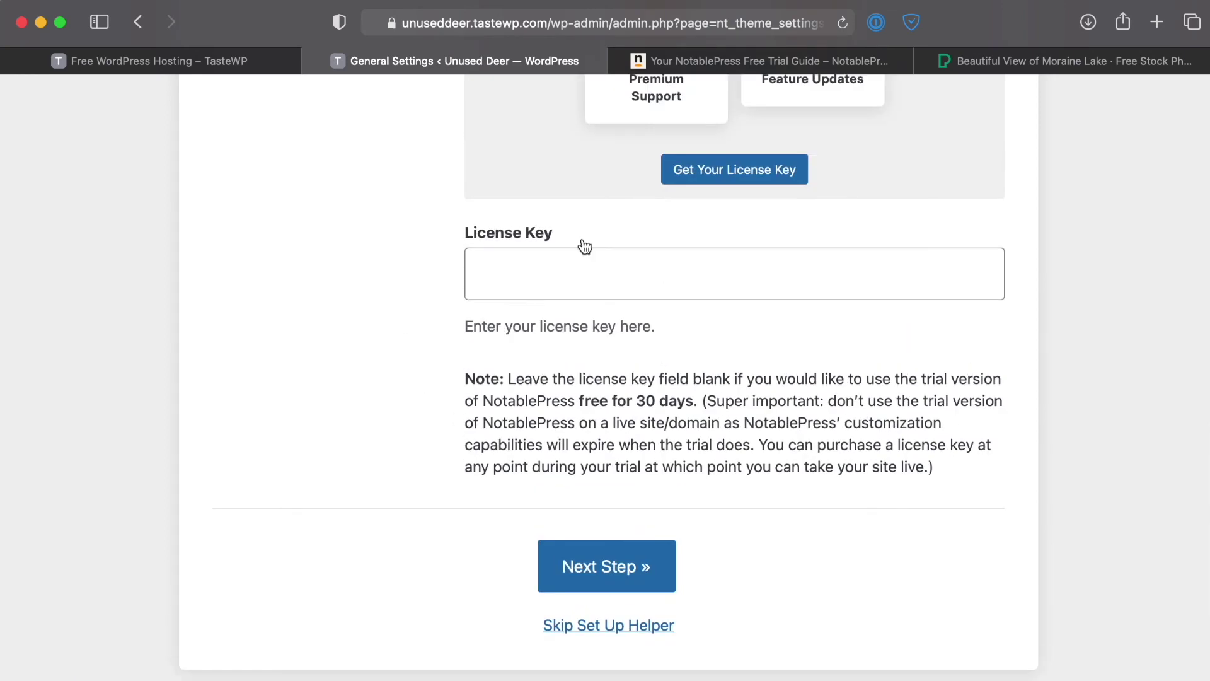
click(668, 560)
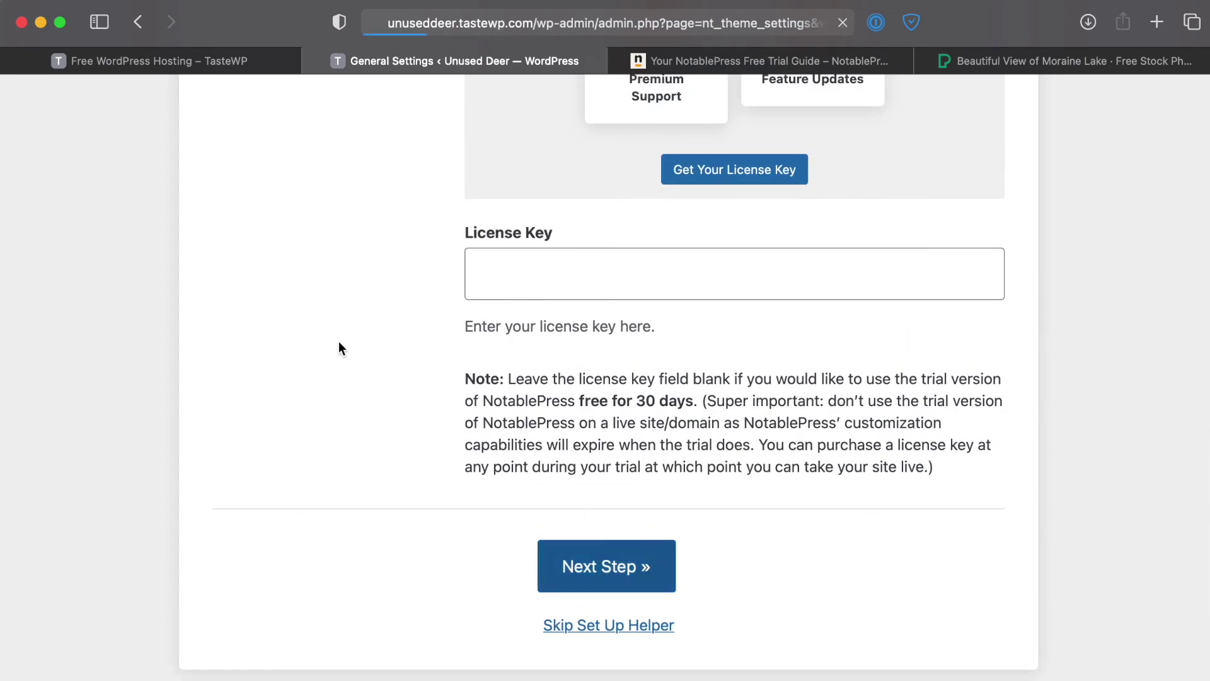
Skip Live Integrations without adding anything and move on to Payment Integration
scroll(324, 498, down, 1)
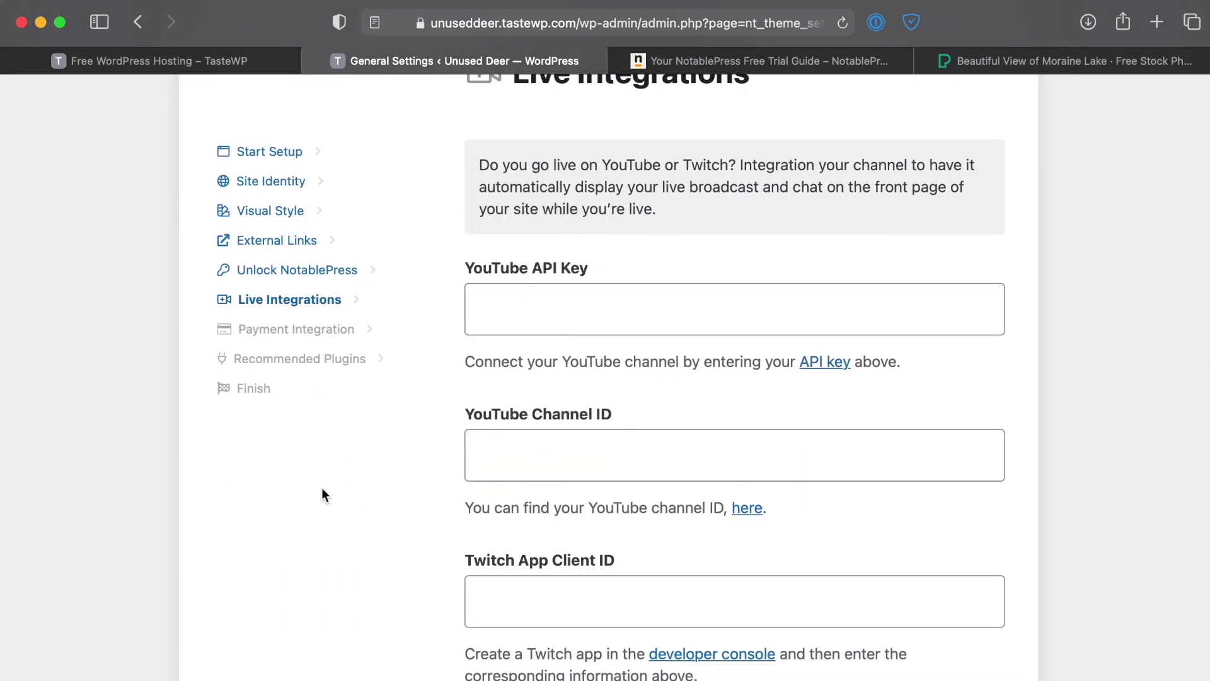
scroll(369, 485, down, 2)
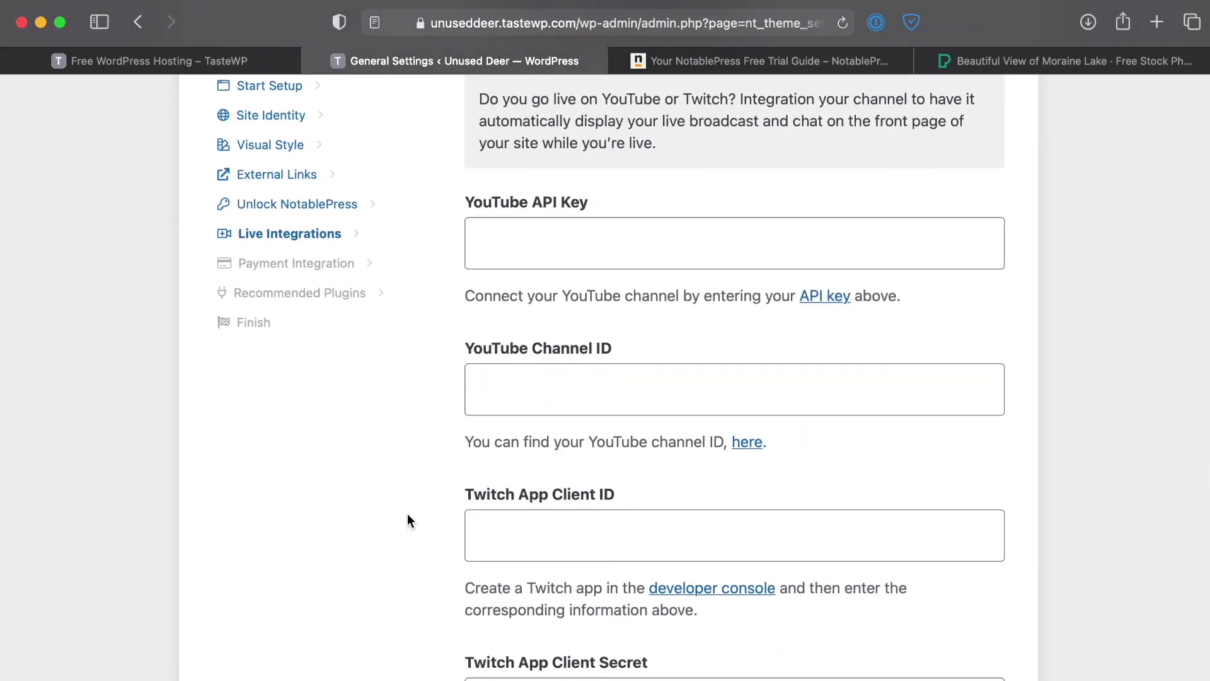
scroll(378, 511, down, 4)
scroll(516, 239, up, 3)
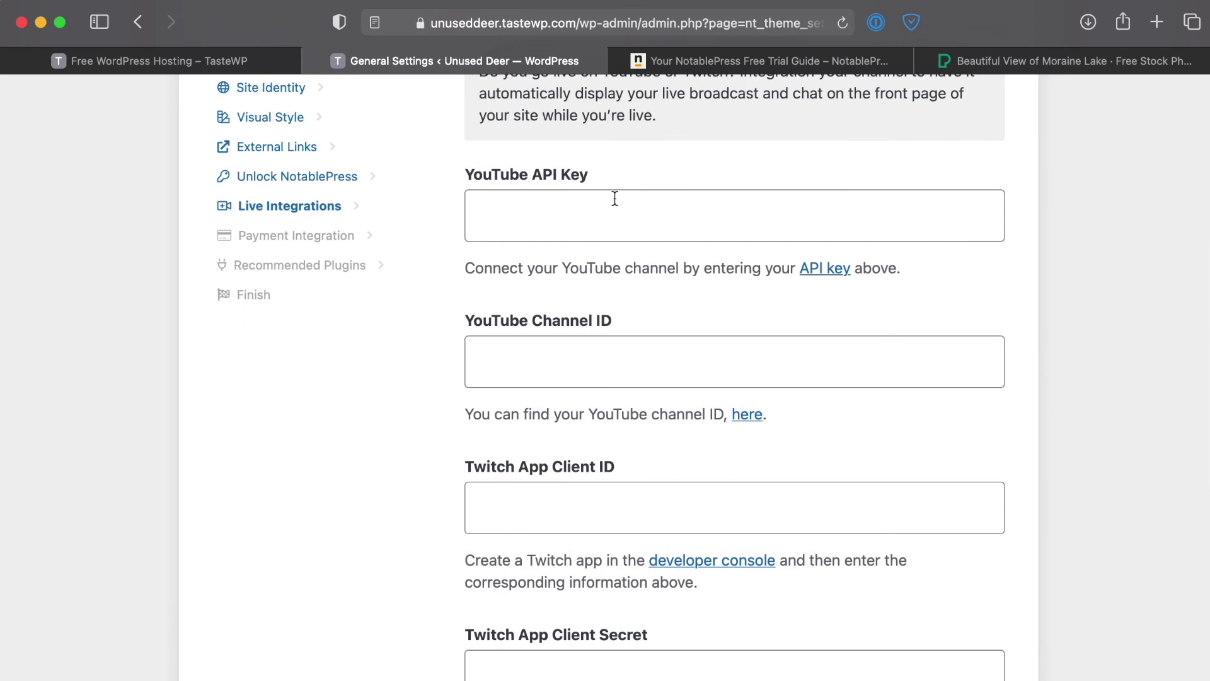
scroll(411, 397, down, 10)
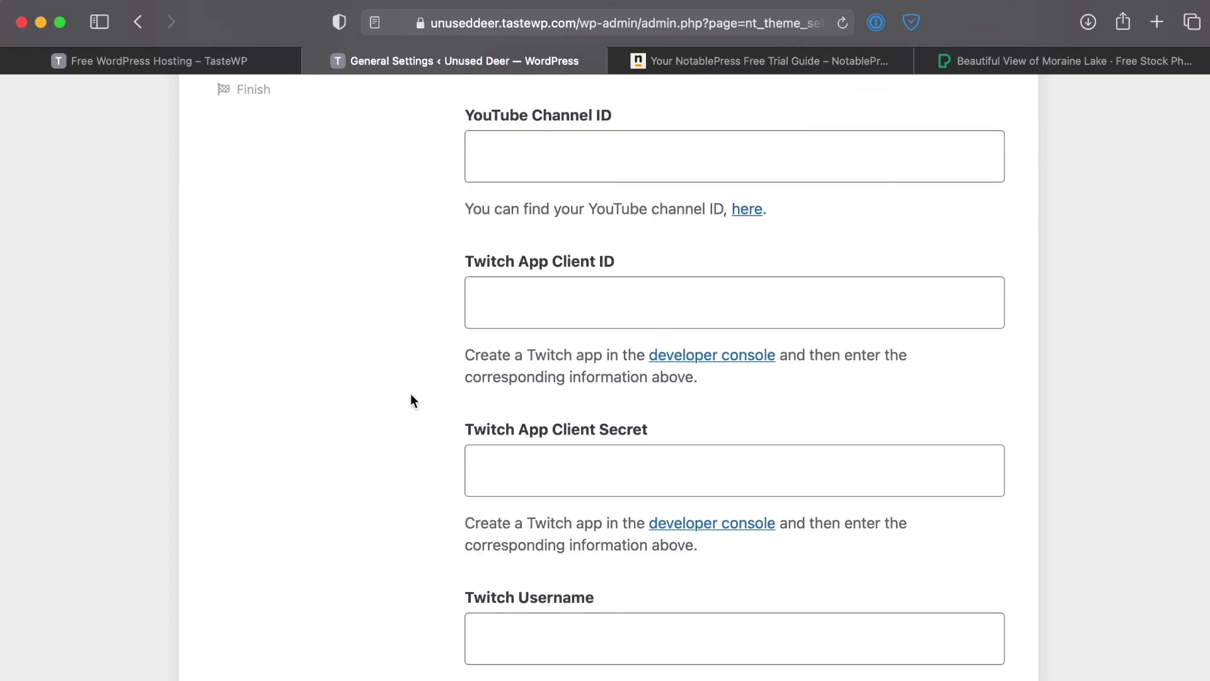
scroll(353, 444, down, 4)
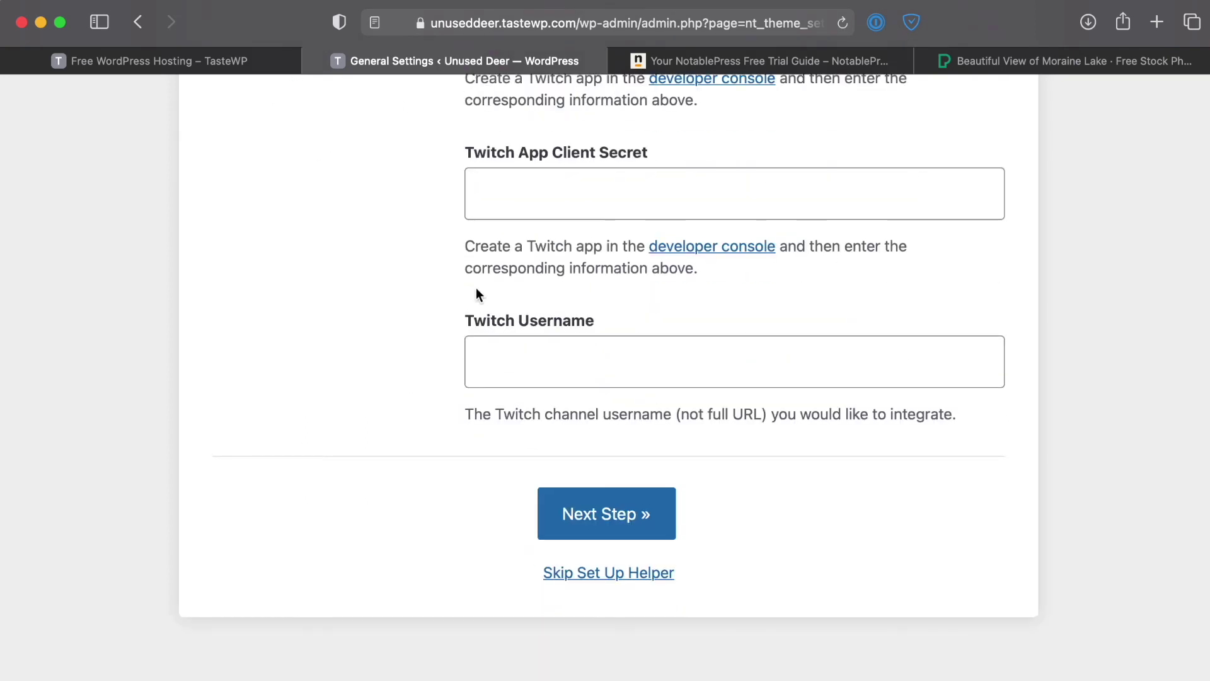
scroll(390, 341, down, 1)
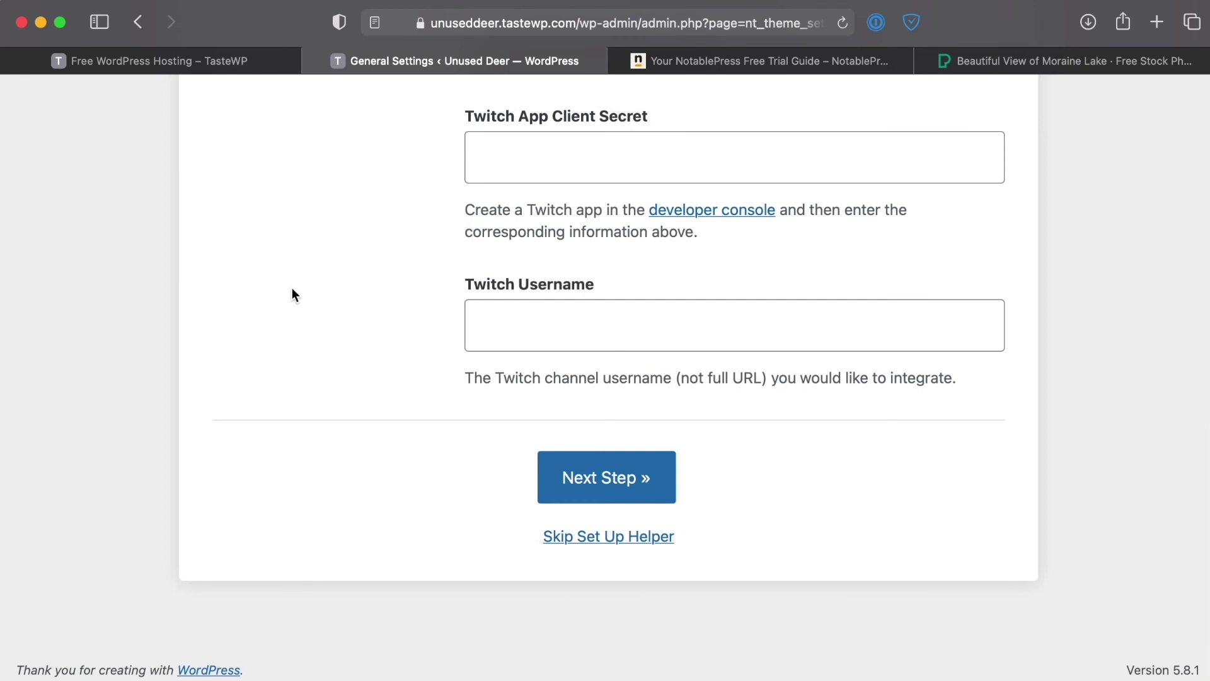
click(627, 491)
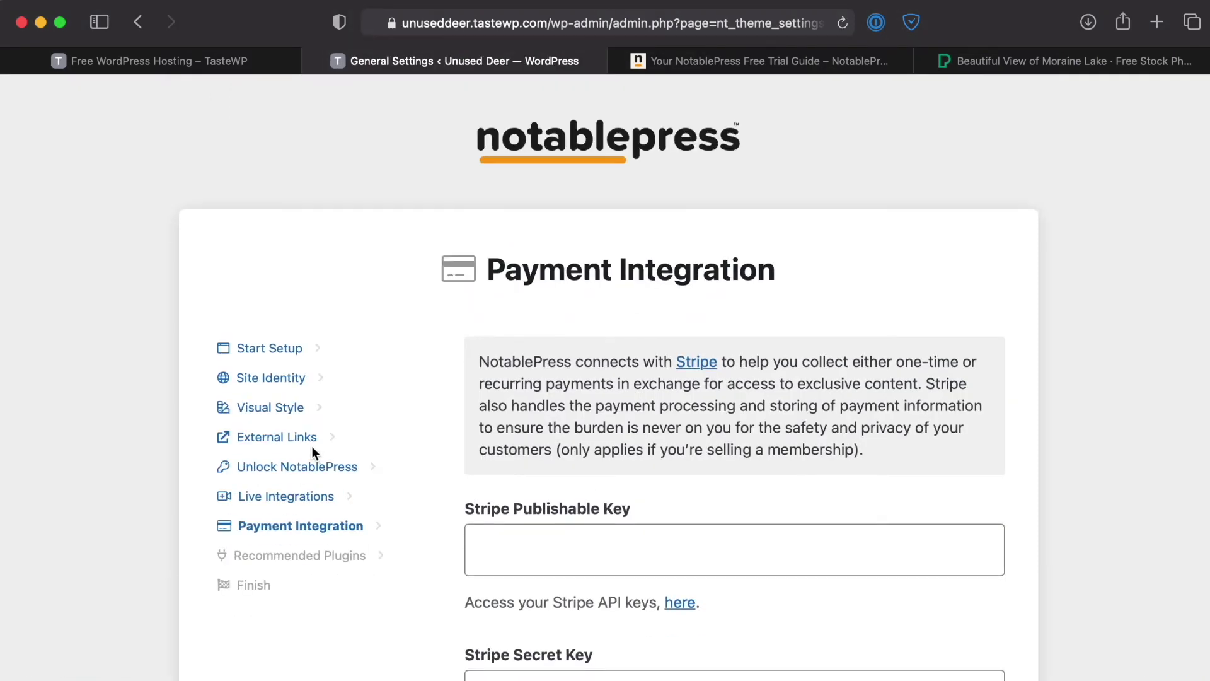
Leave the Stripe key fields empty and advance past Payment Integration
scroll(349, 500, down, 3)
scroll(700, 466, down, 5)
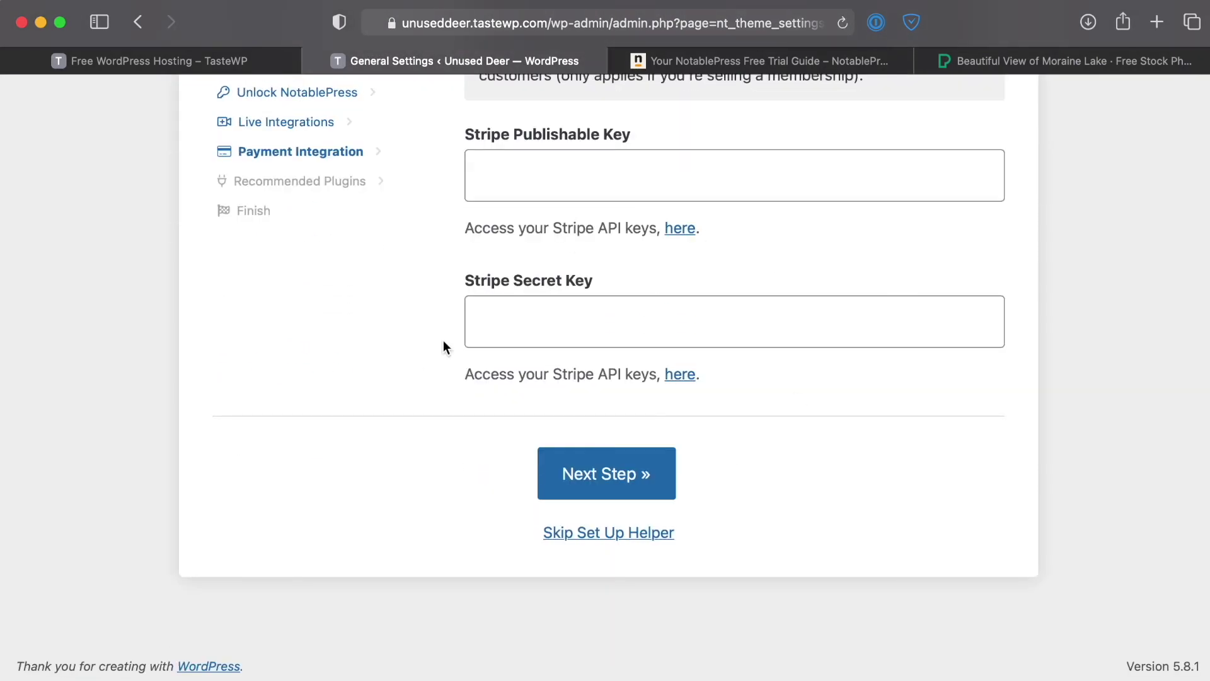
click(623, 488)
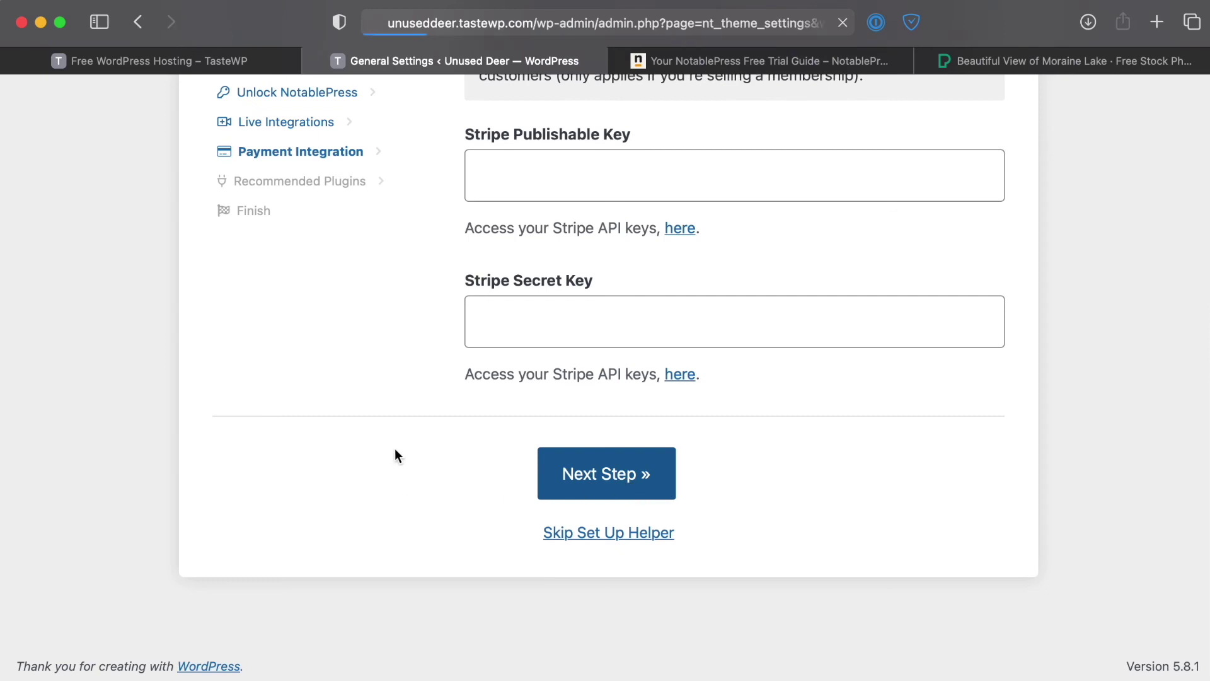
Skip the Recommended Plugins without installing any and reach the Finish step
scroll(399, 519, down, 3)
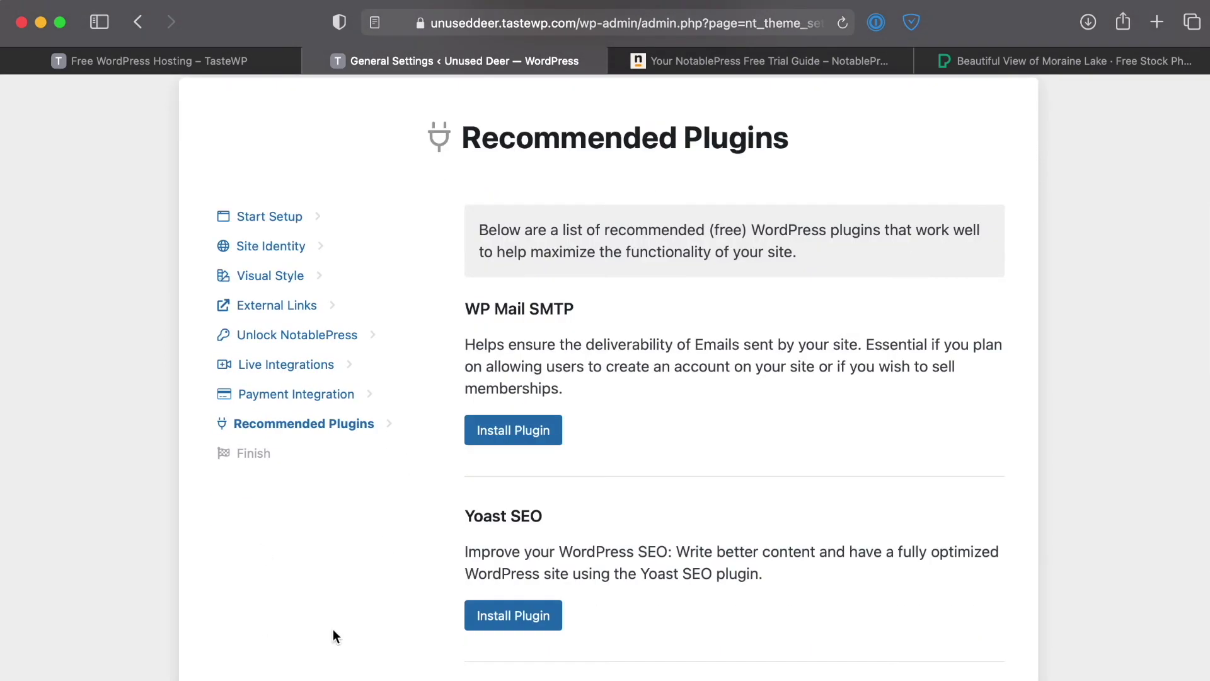
scroll(274, 507, down, 10)
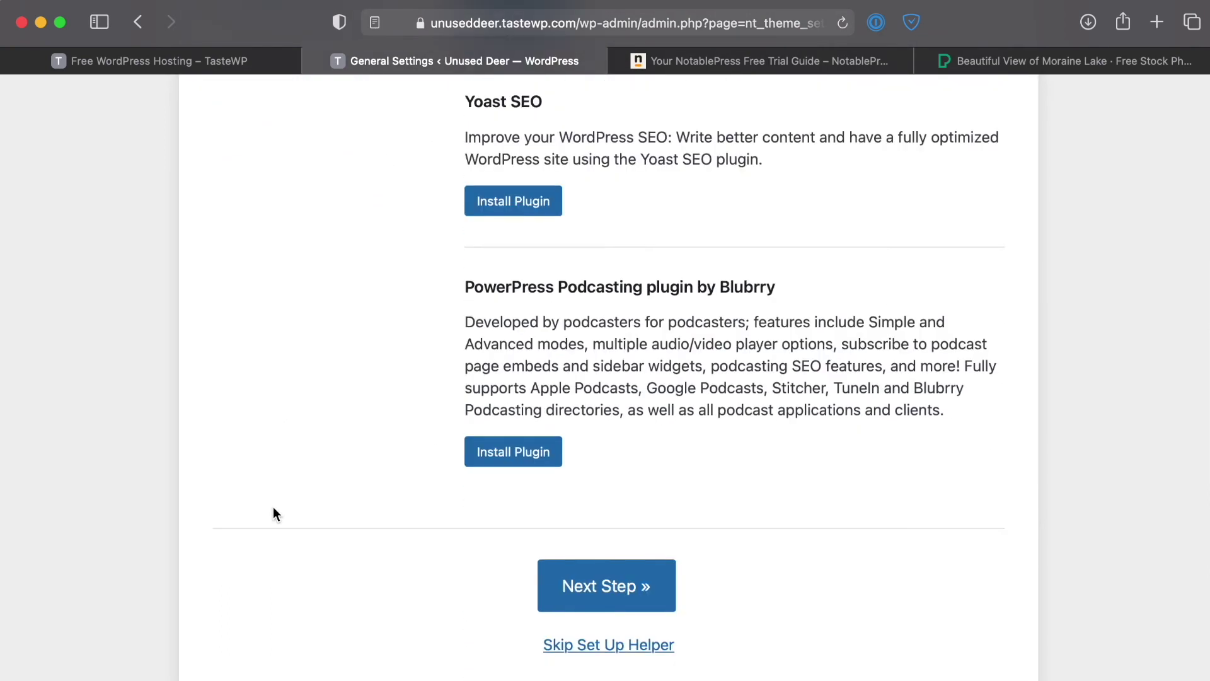
scroll(273, 506, up, 9)
scroll(273, 505, down, 11)
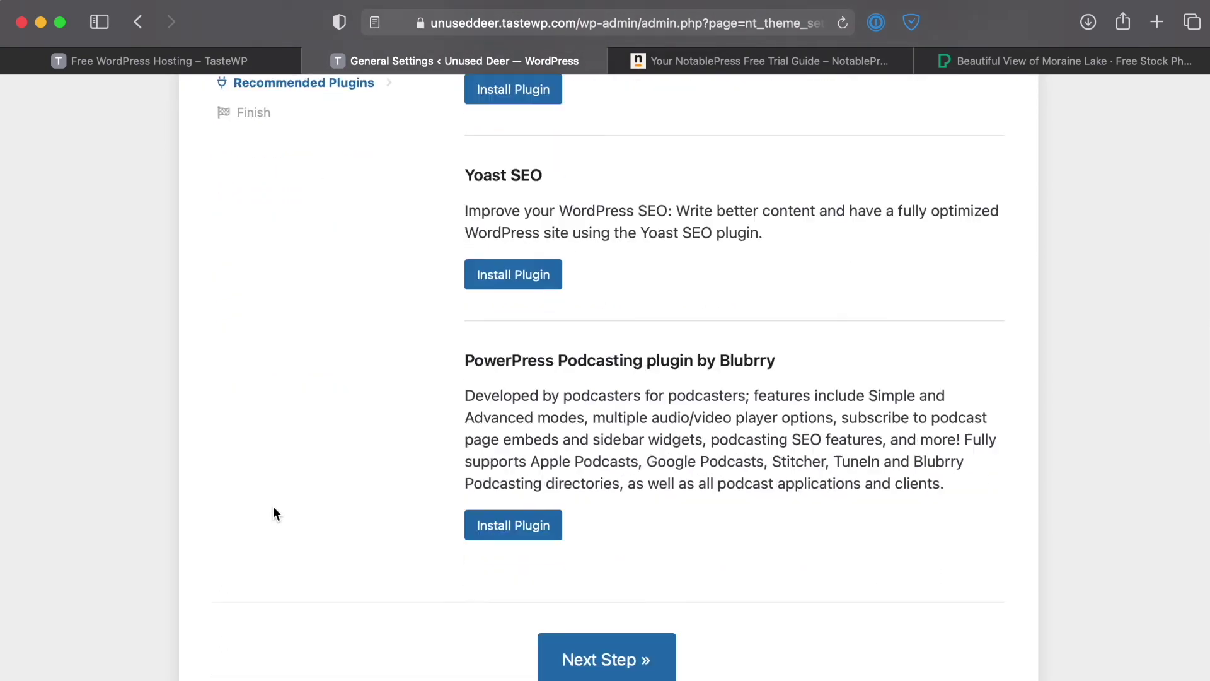
click(636, 517)
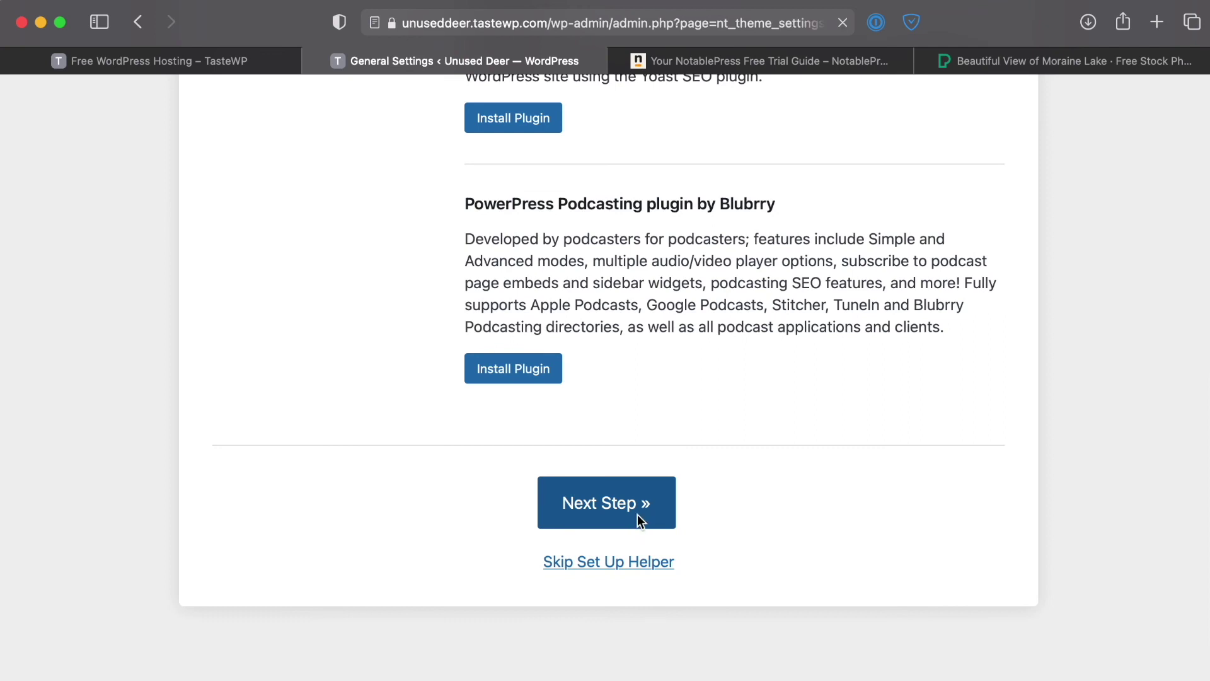
Finish the wizard to build the site and scroll over the populated front page
scroll(404, 517, down, 4)
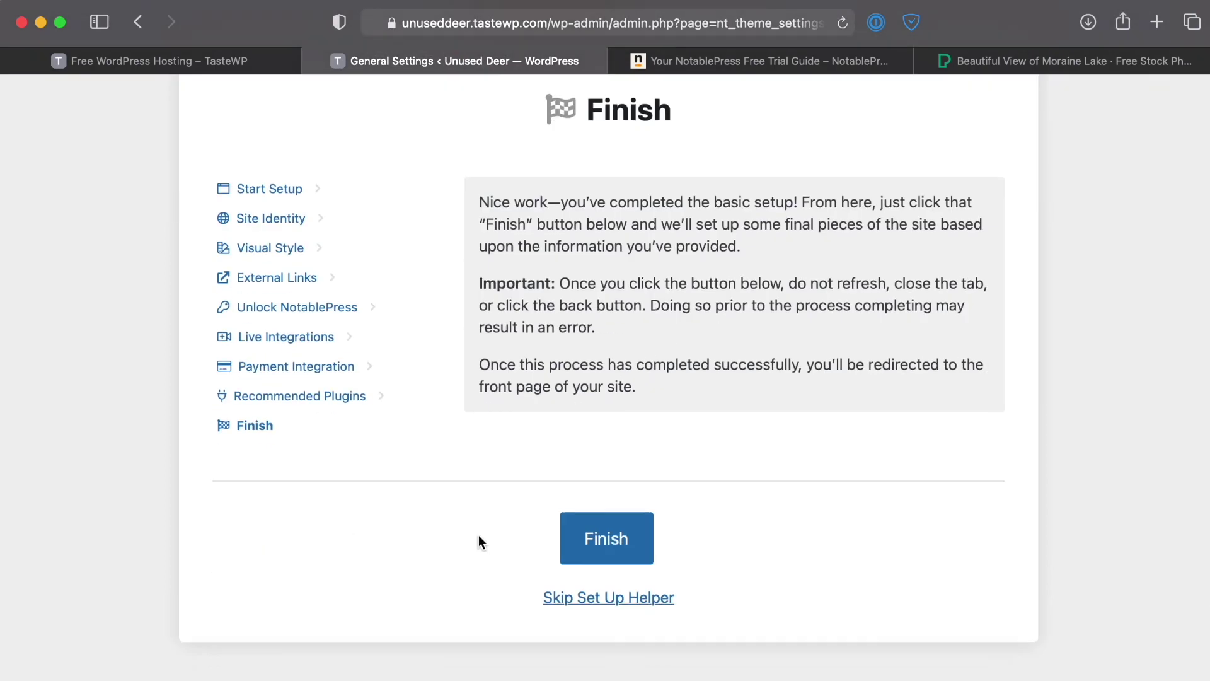
click(643, 535)
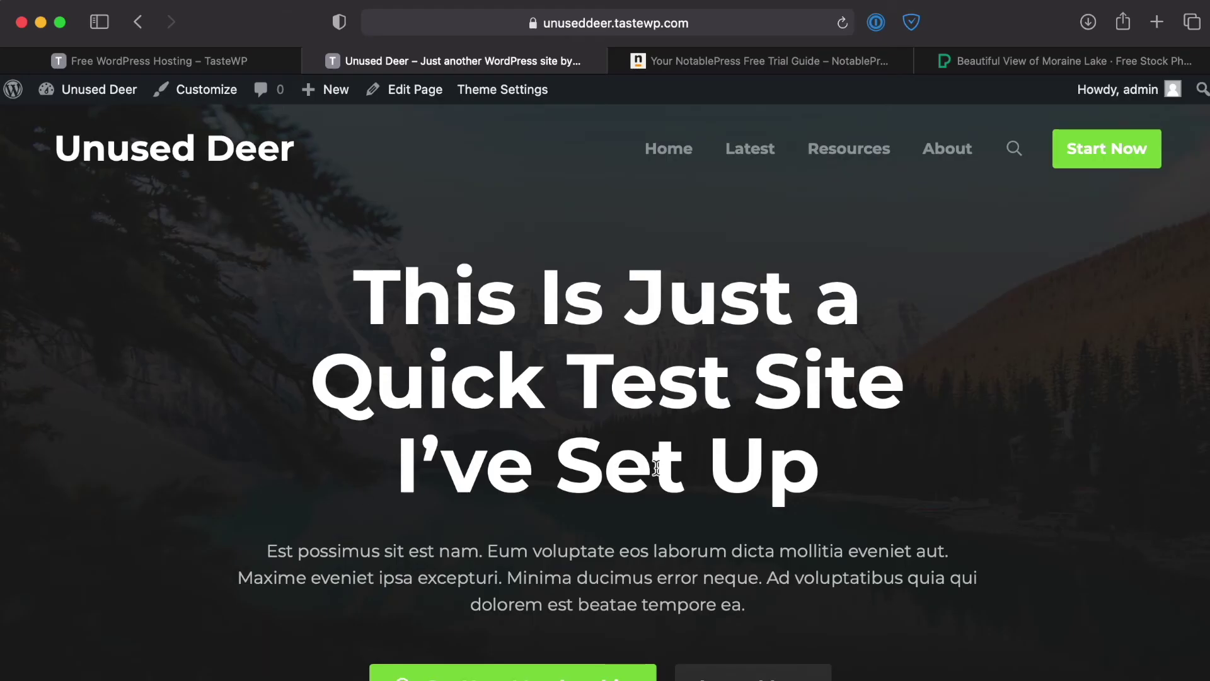
scroll(845, 460, down, 5)
scroll(848, 466, down, 10)
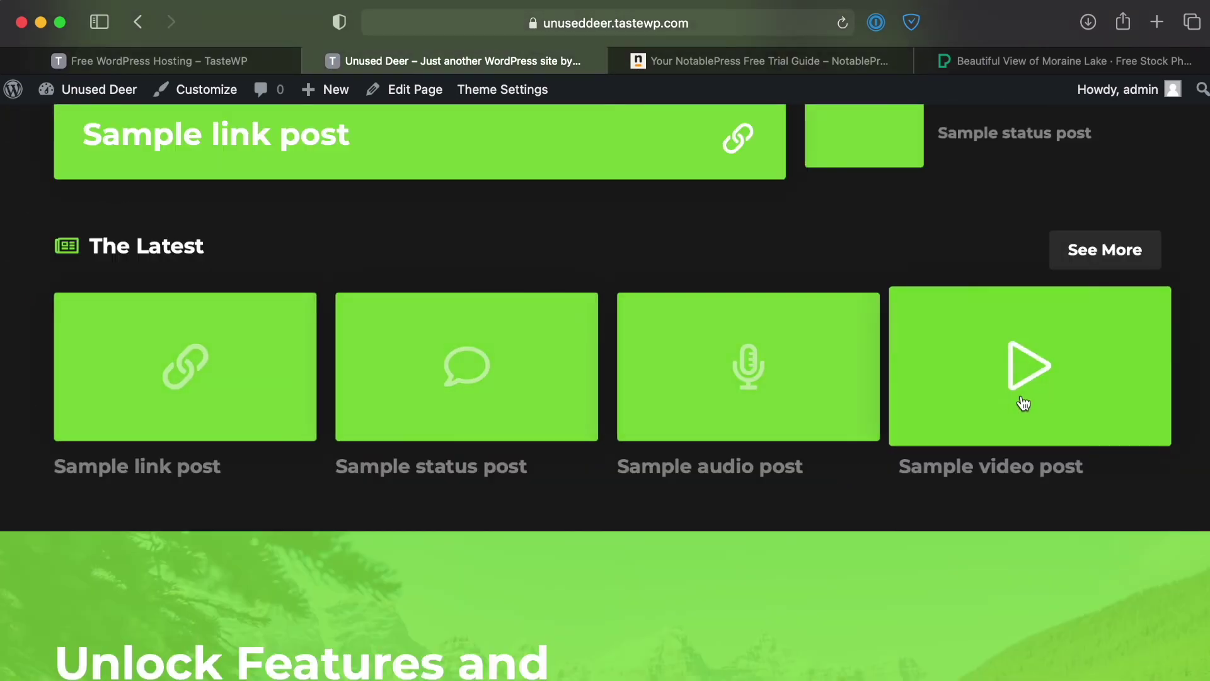
scroll(438, 527, up, 5)
scroll(438, 527, up, 10)
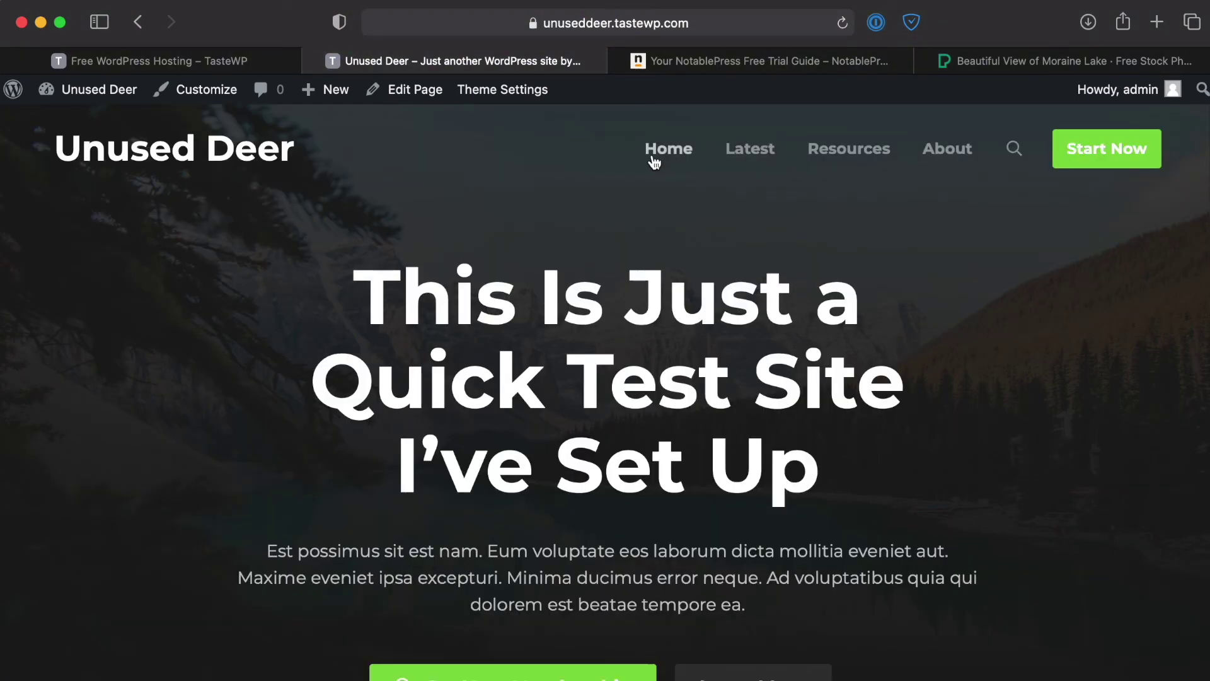
View the Latest posts page and the Sample video post, then return to the admin Dashboard
click(752, 148)
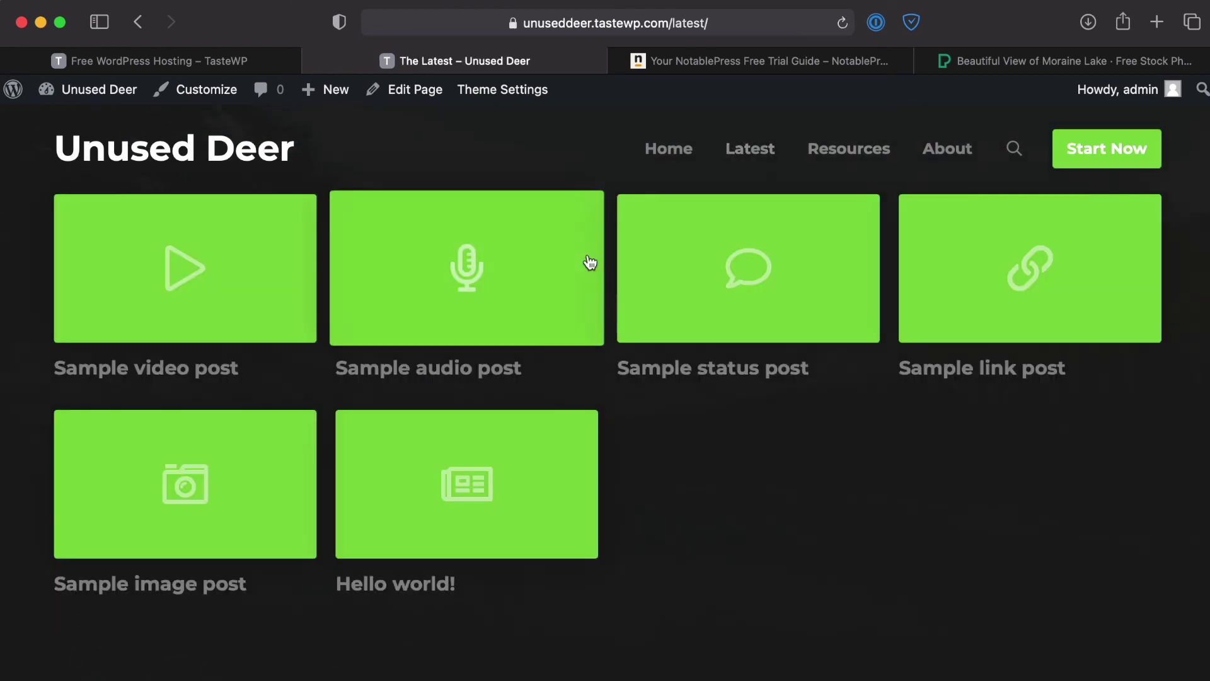
scroll(588, 262, down, 1)
click(259, 243)
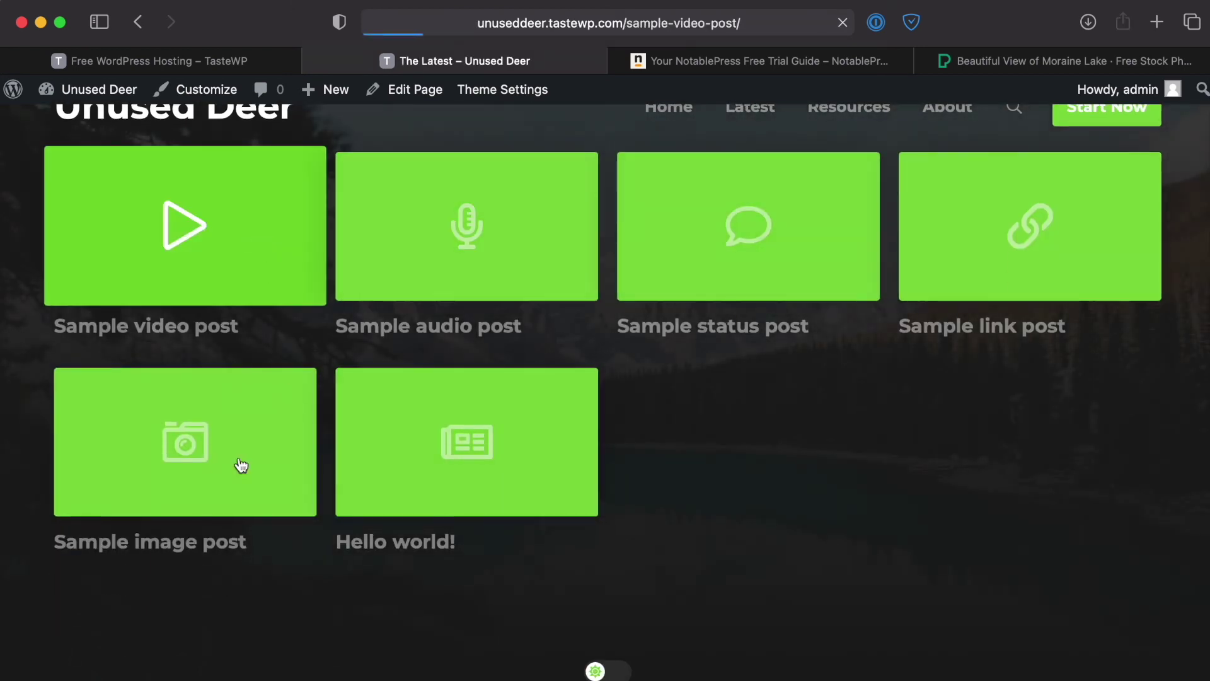
scroll(630, 438, down, 3)
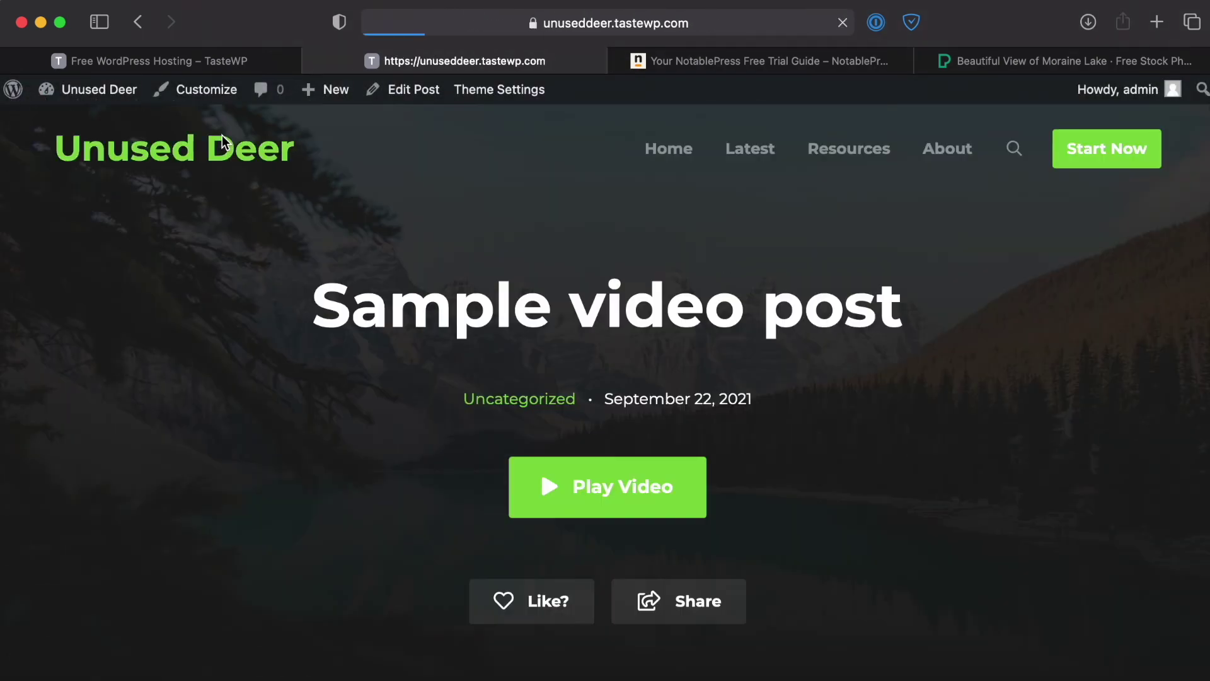
scroll(724, 334, down, 8)
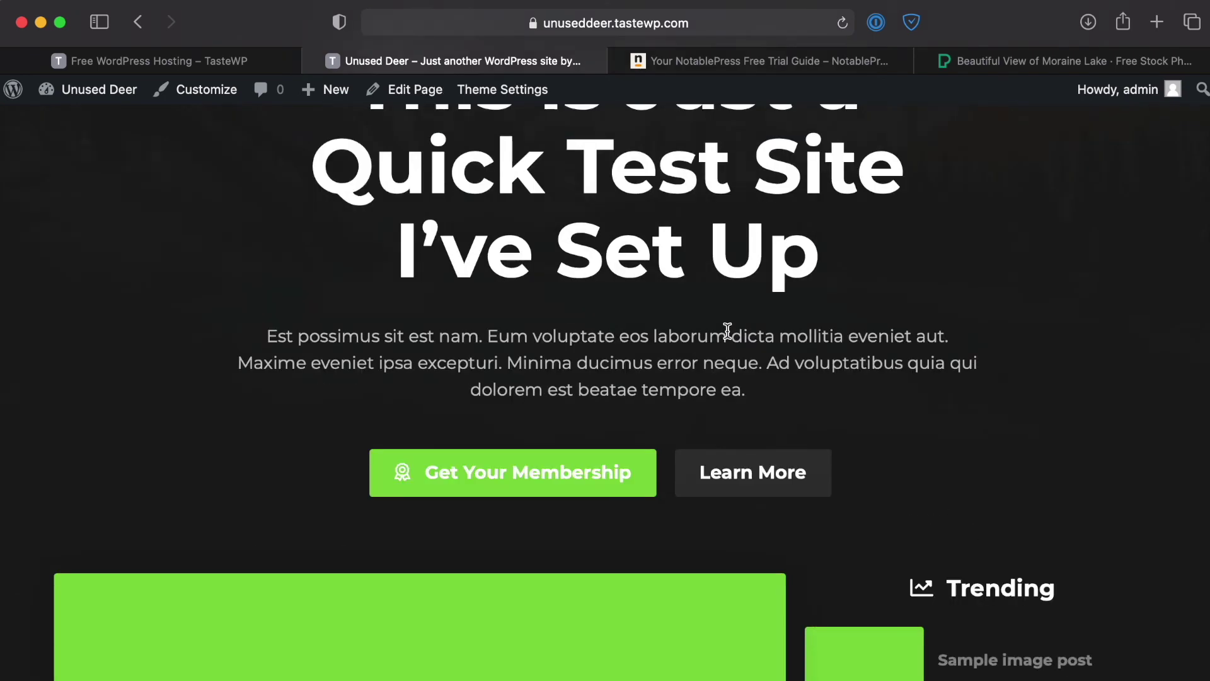
click(117, 97)
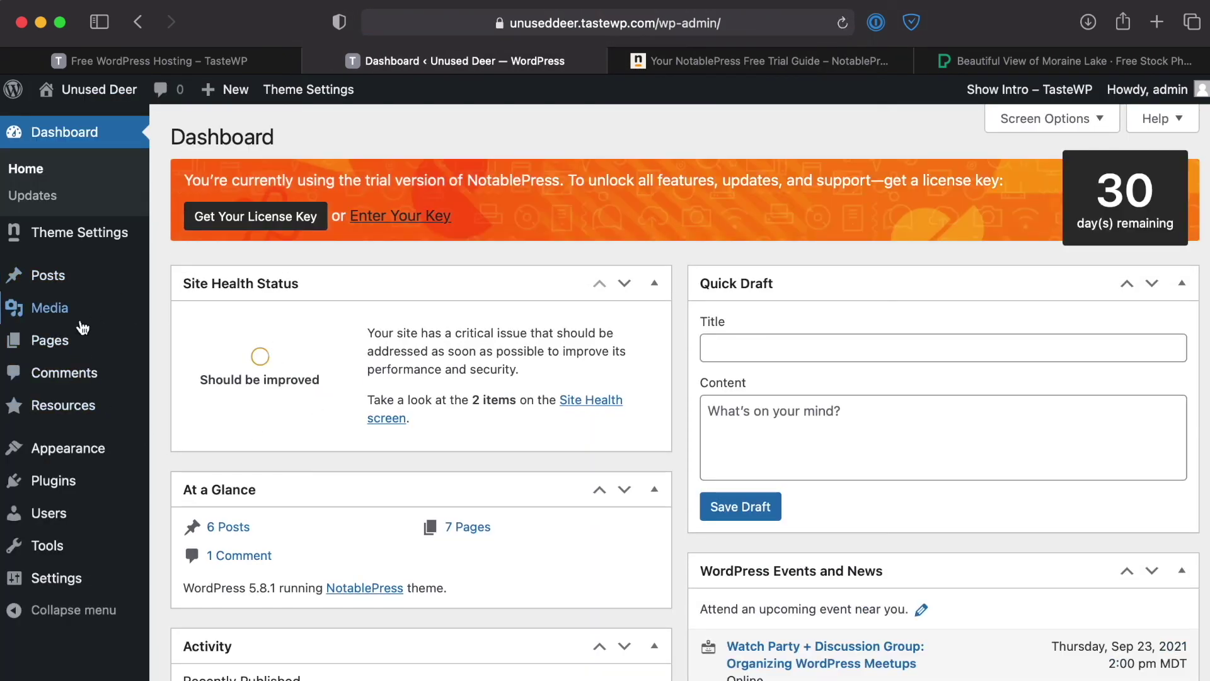
Review the six sample posts in the Posts list, then go from the Dashboard to the live site
click(70, 282)
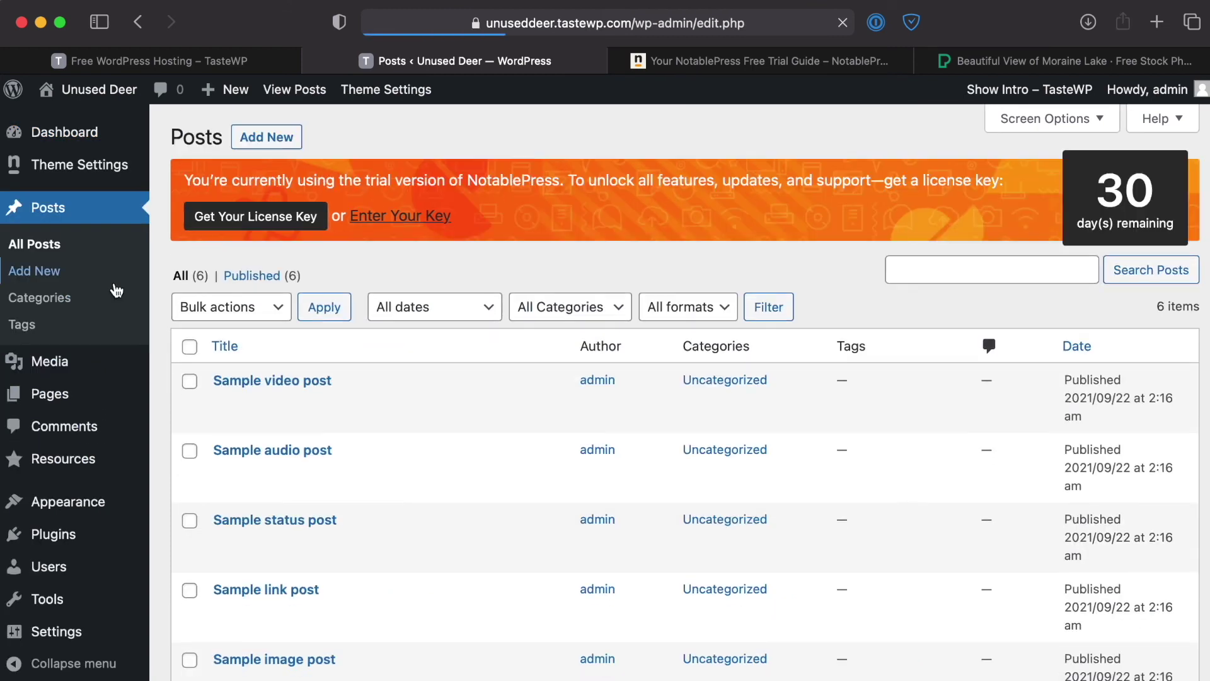
scroll(572, 330, down, 5)
scroll(462, 299, up, 5)
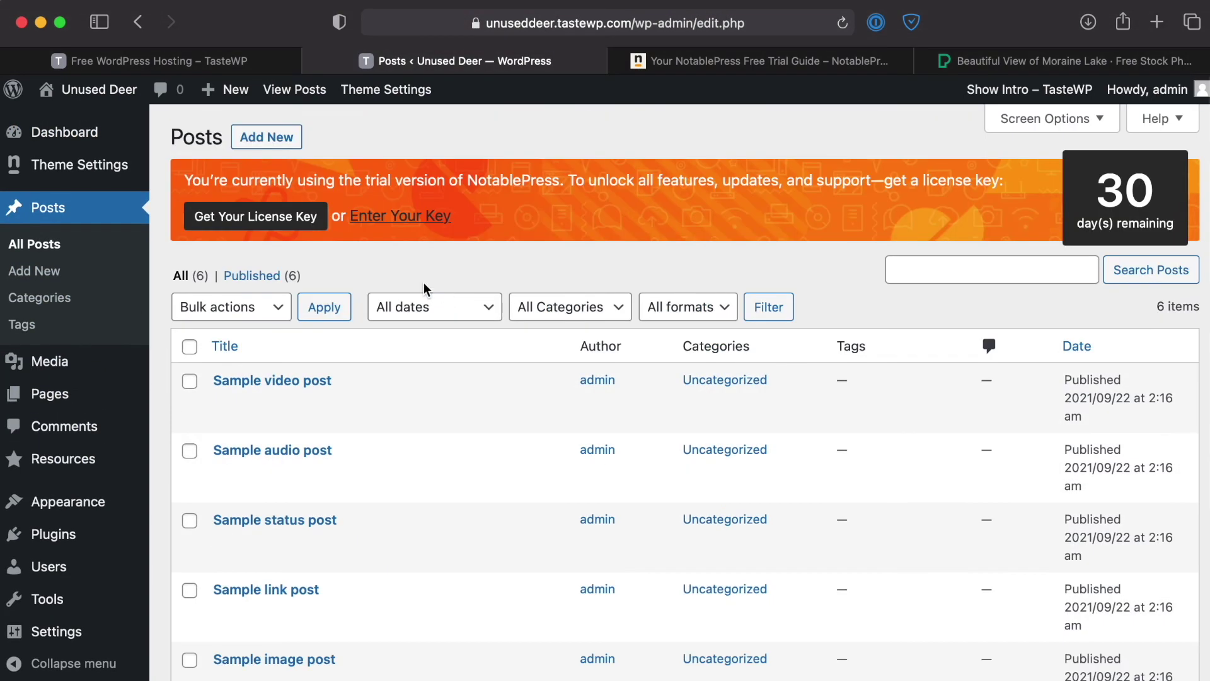
click(79, 144)
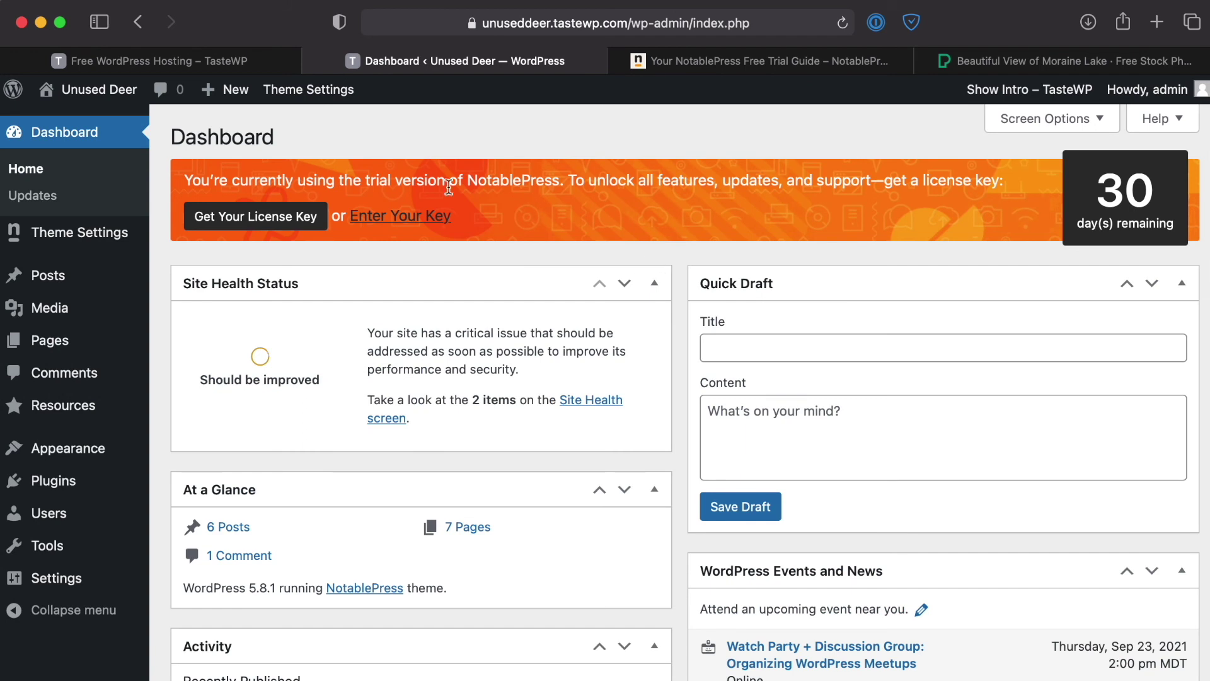
click(100, 90)
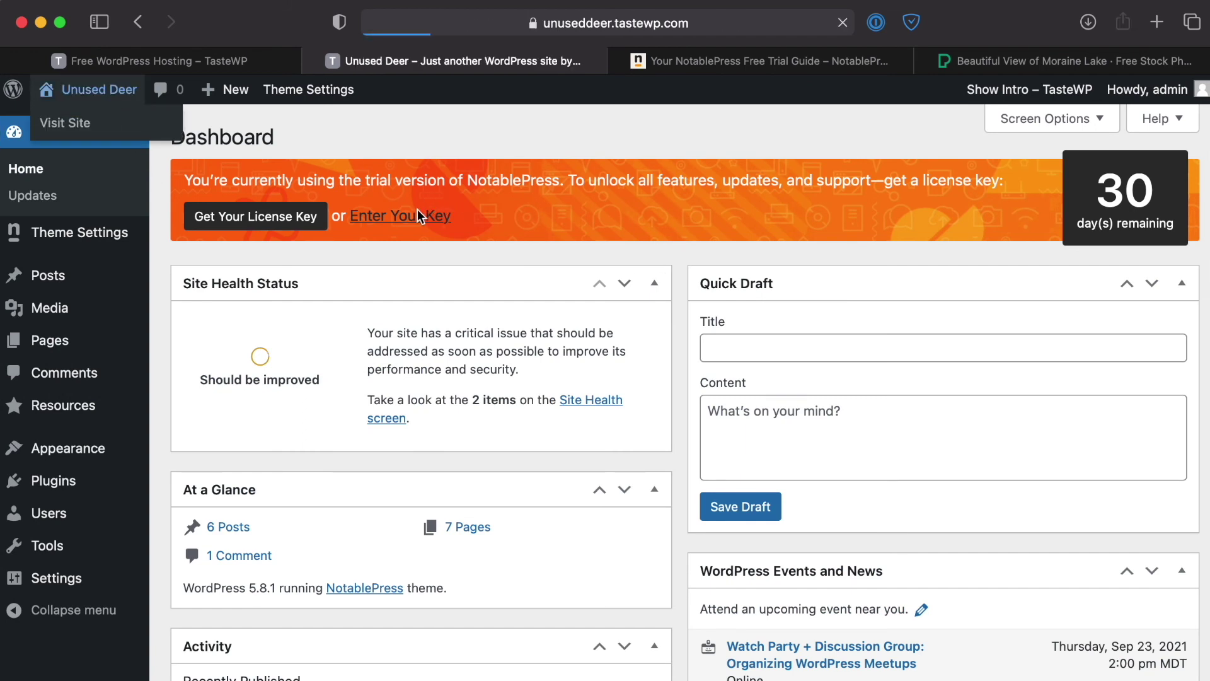
Browse the front page, open About, then follow the Start Now button to My Account
scroll(942, 373, down, 9)
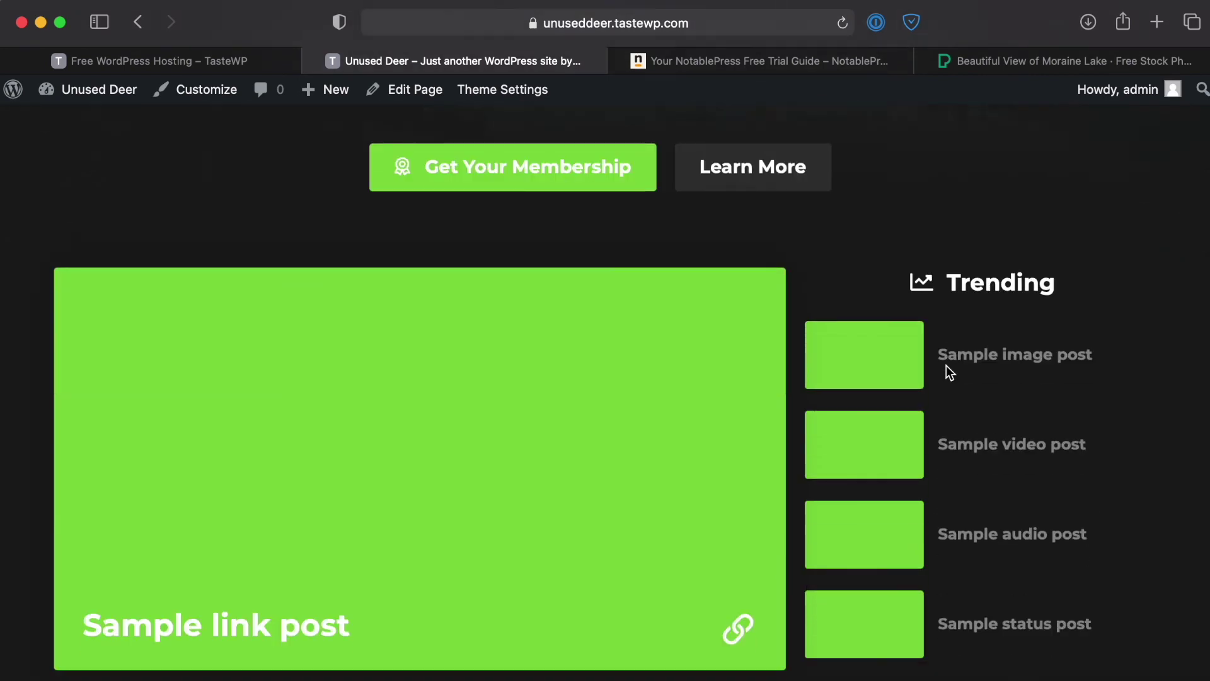
scroll(944, 362, down, 15)
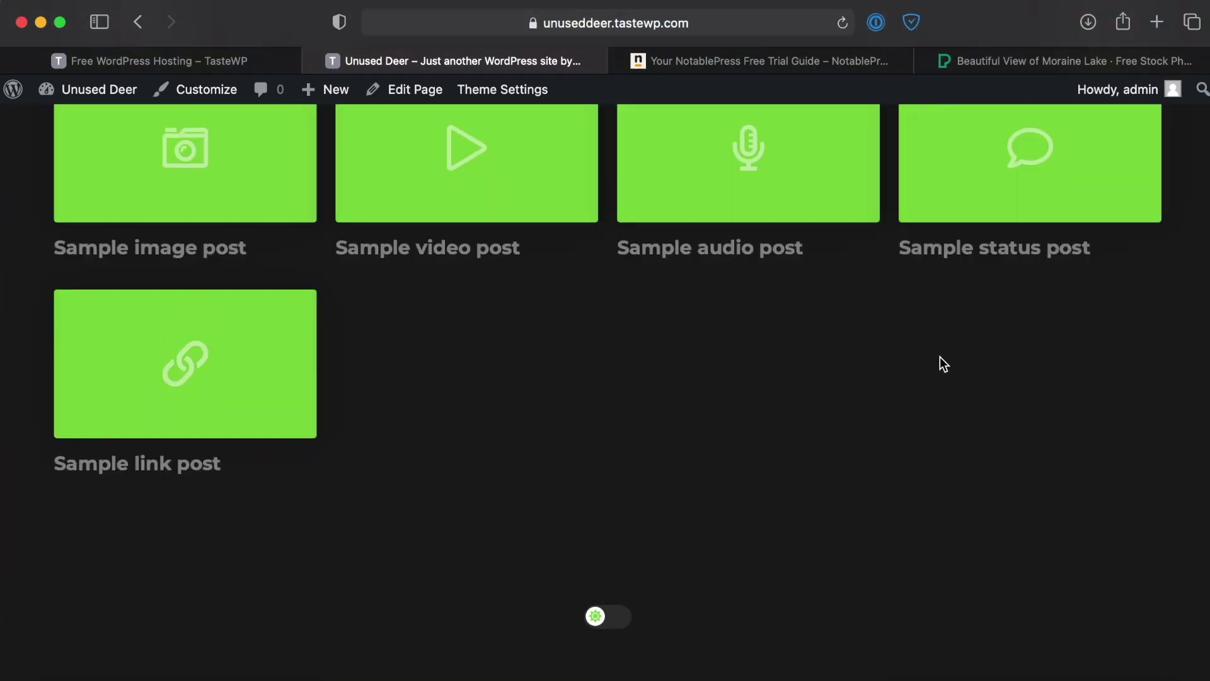
scroll(941, 360, up, 2)
scroll(939, 364, up, 5)
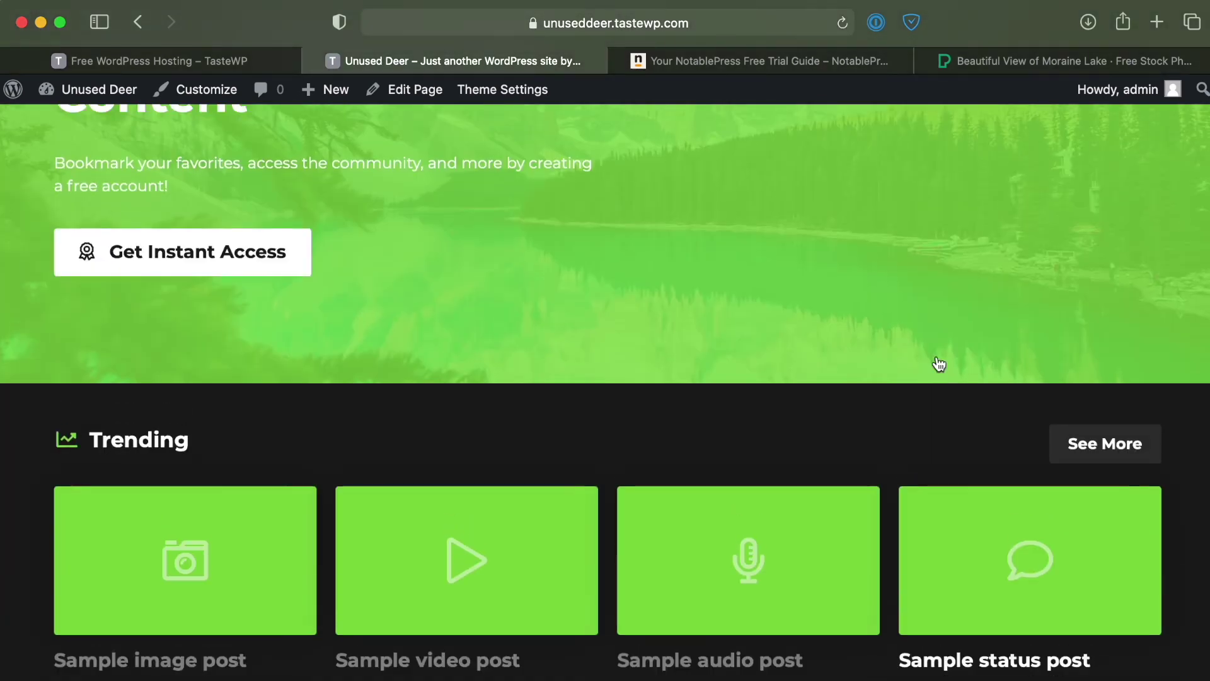
scroll(939, 364, up, 10)
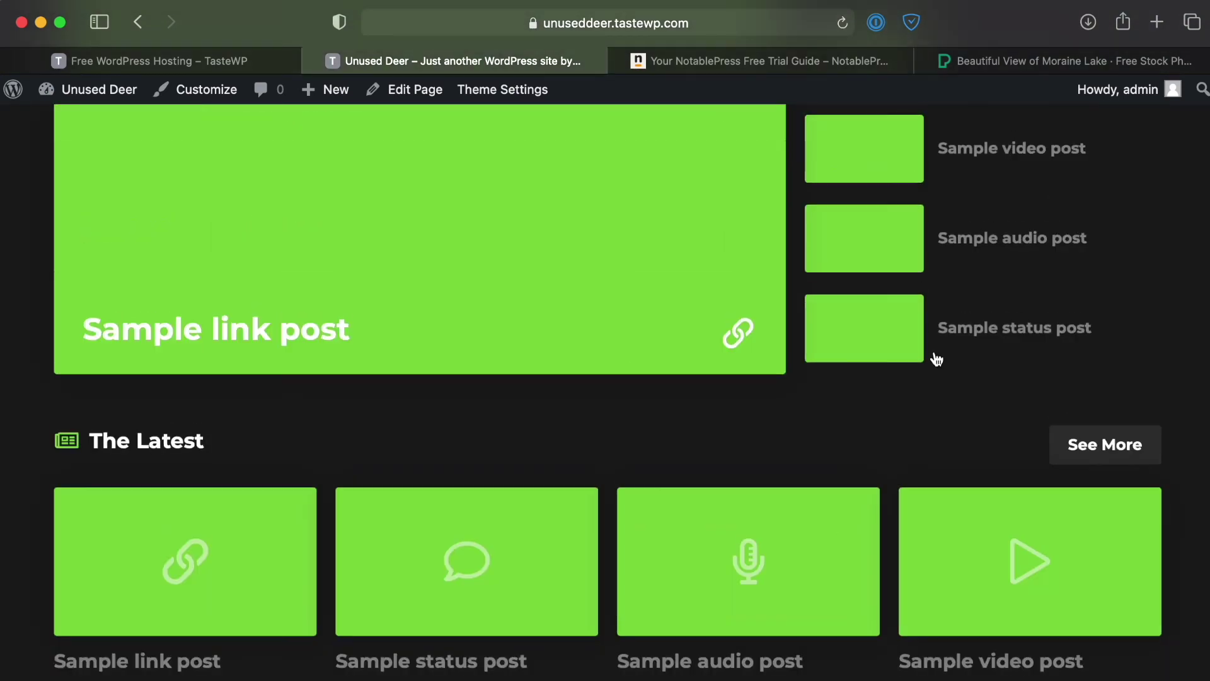
scroll(937, 358, up, 10)
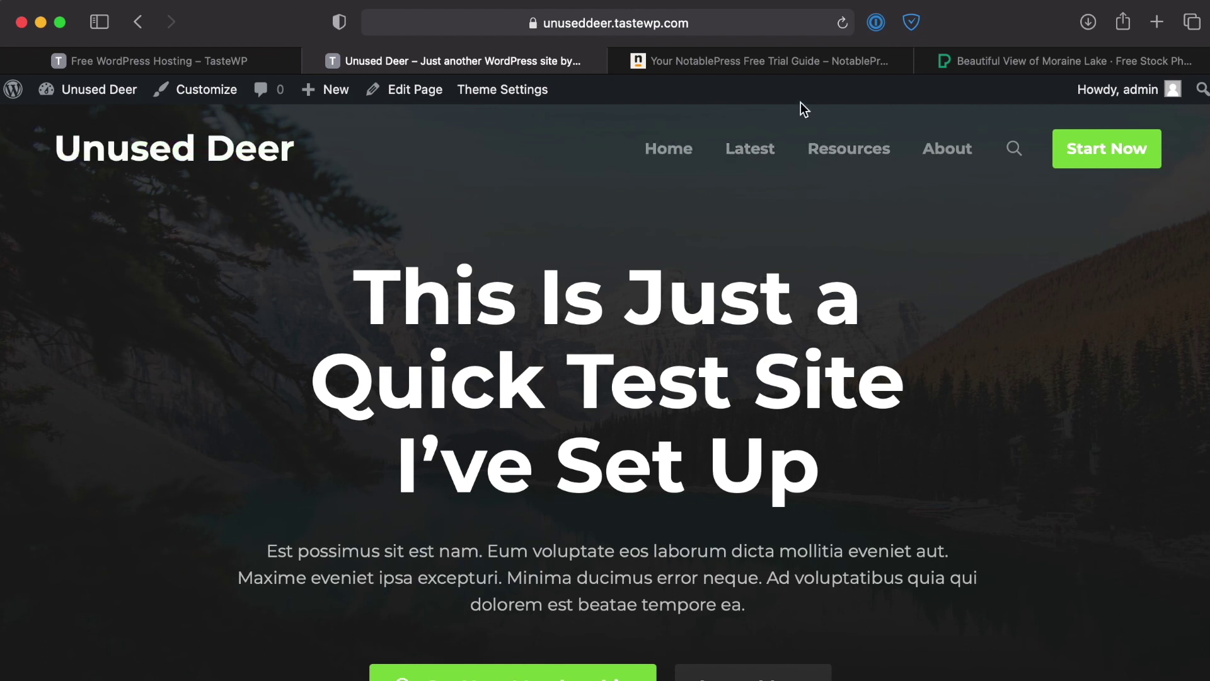
click(981, 168)
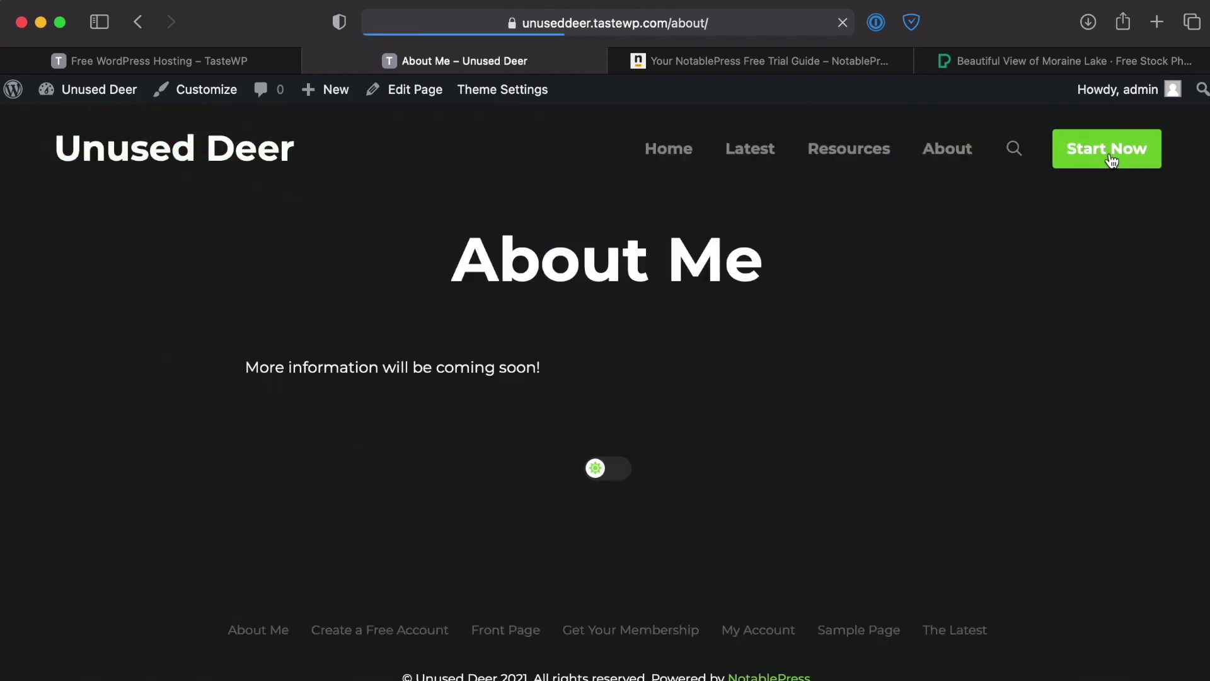
click(1116, 157)
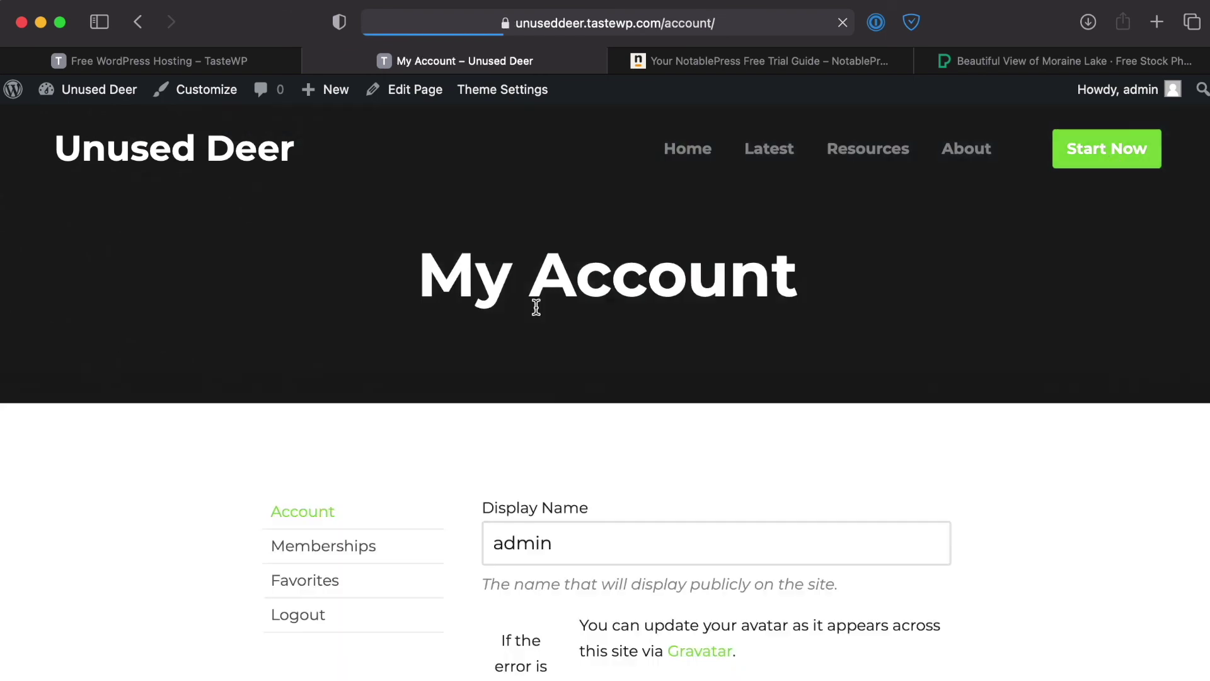